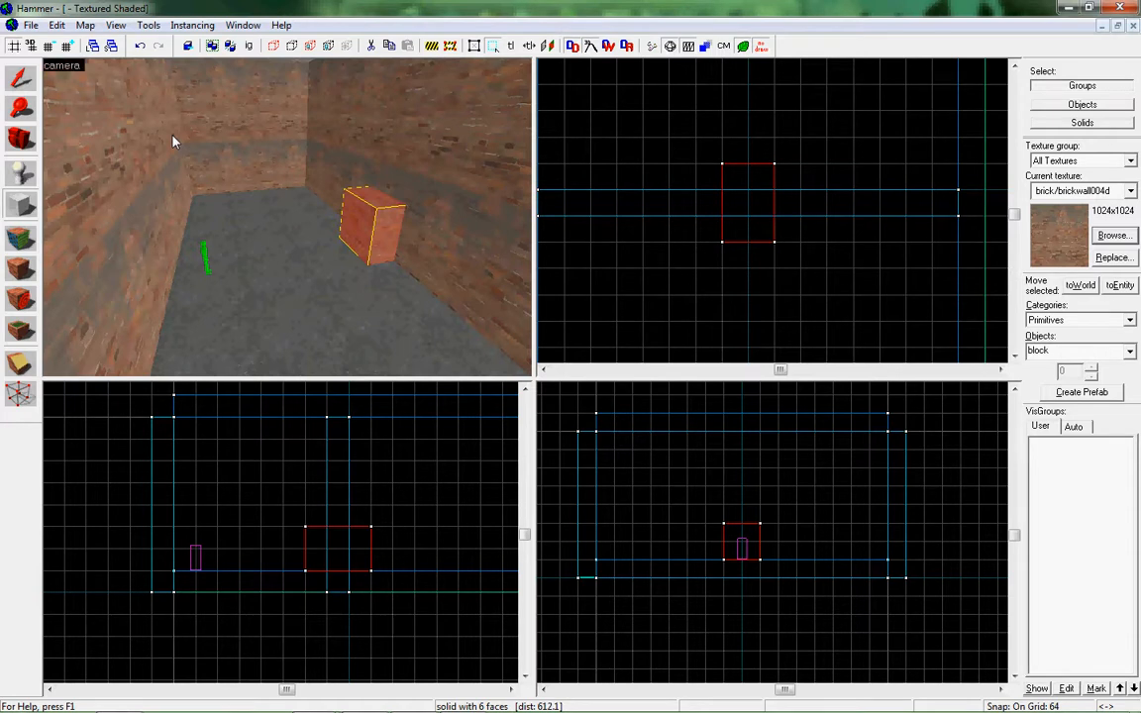
# Examine the brick room and its block from several angles to find open floor space
pyautogui.press('z')
pyautogui.press('w')
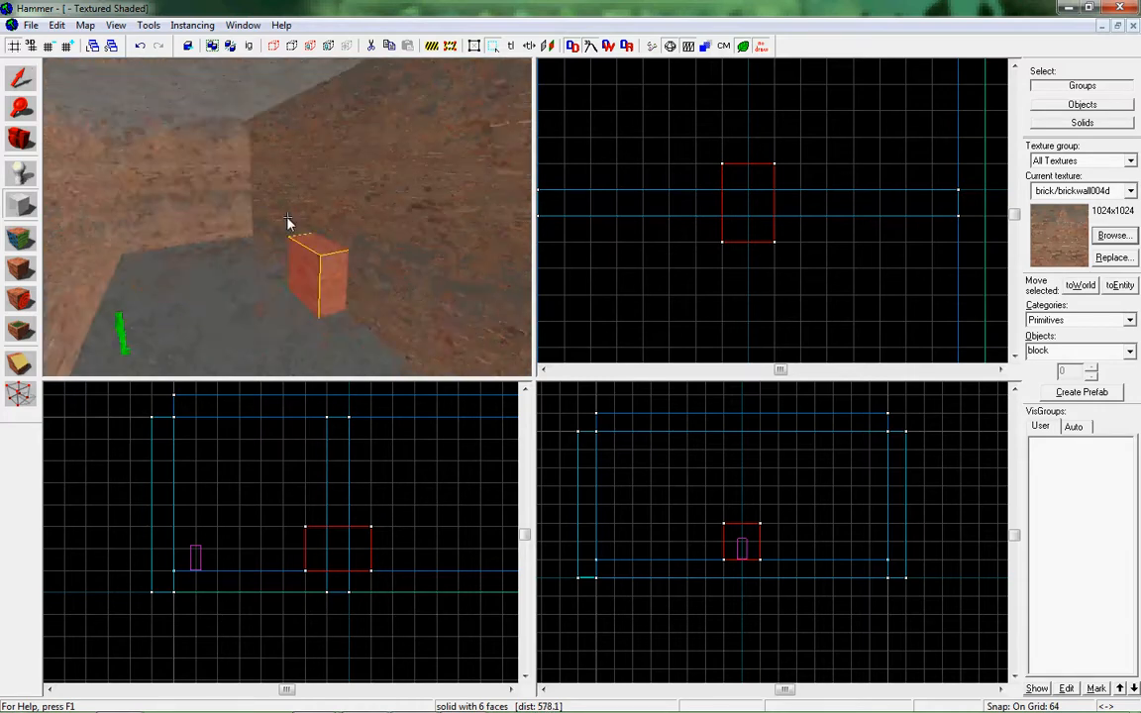
pyautogui.press('d')
pyautogui.press('s')
pyautogui.press('z')
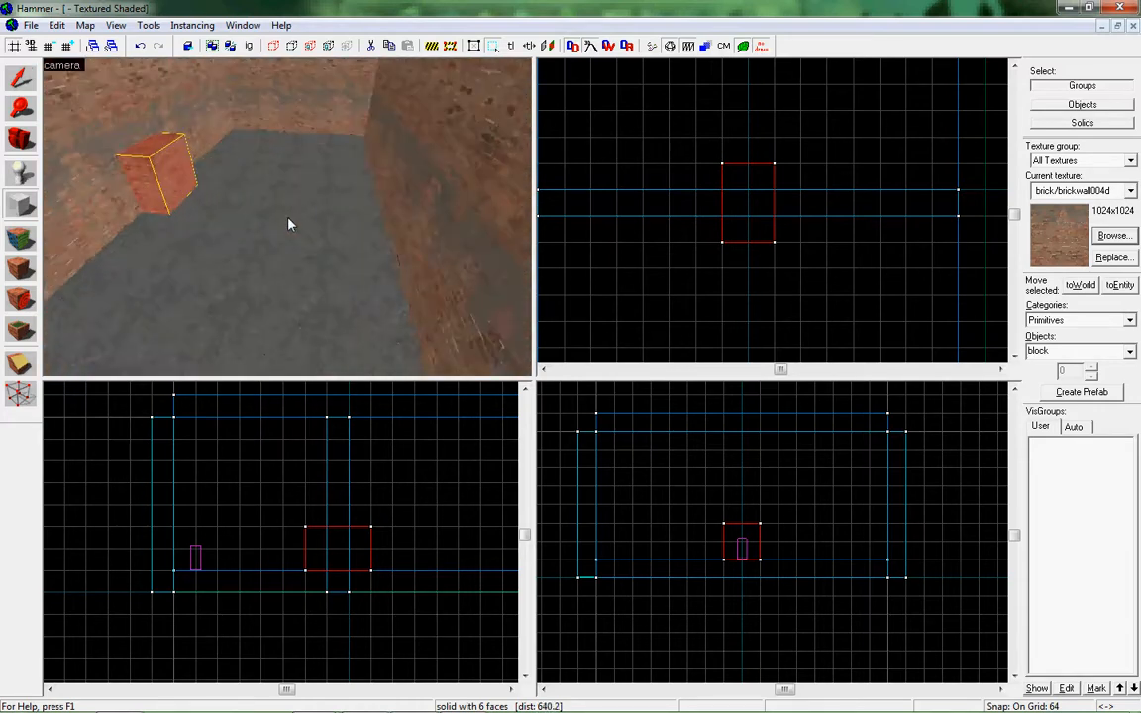
pyautogui.hotkey('shift', 's')
pyautogui.scroll(-7, 722, 141)
pyautogui.scroll(6, 720, 107)
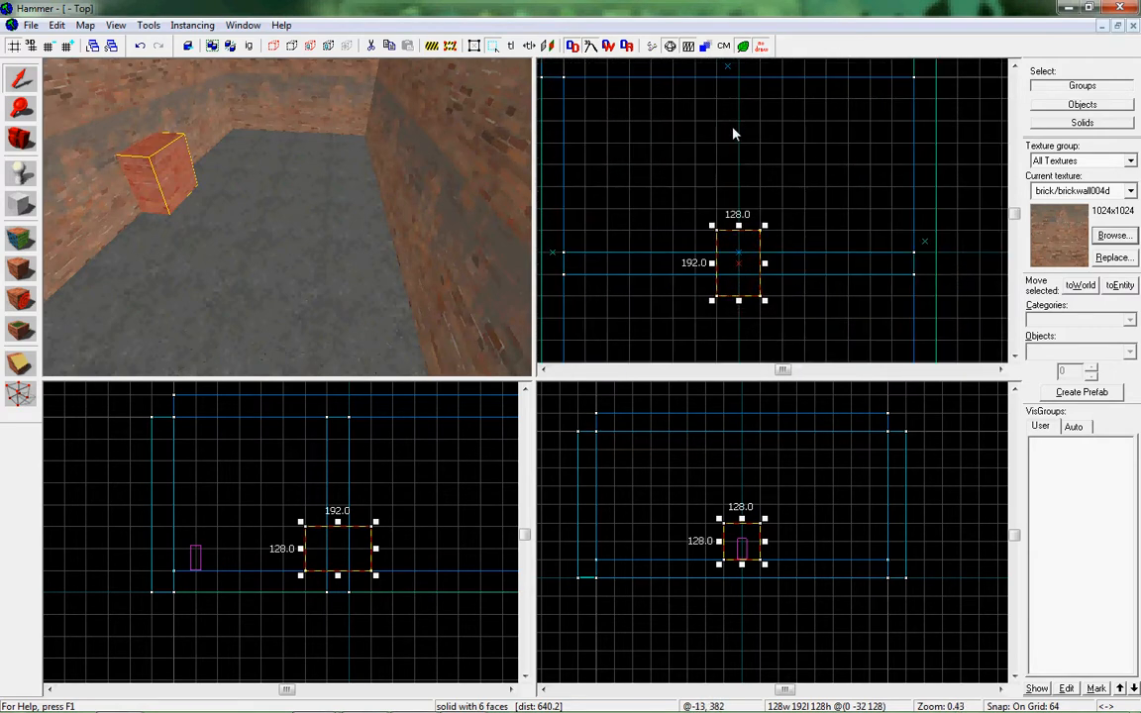
# Create an 8-sided cylinder brush 192 by 192 units beside the block and stretch it down through the floor to 256 units high
pyautogui.hotkey('shift', 'b')
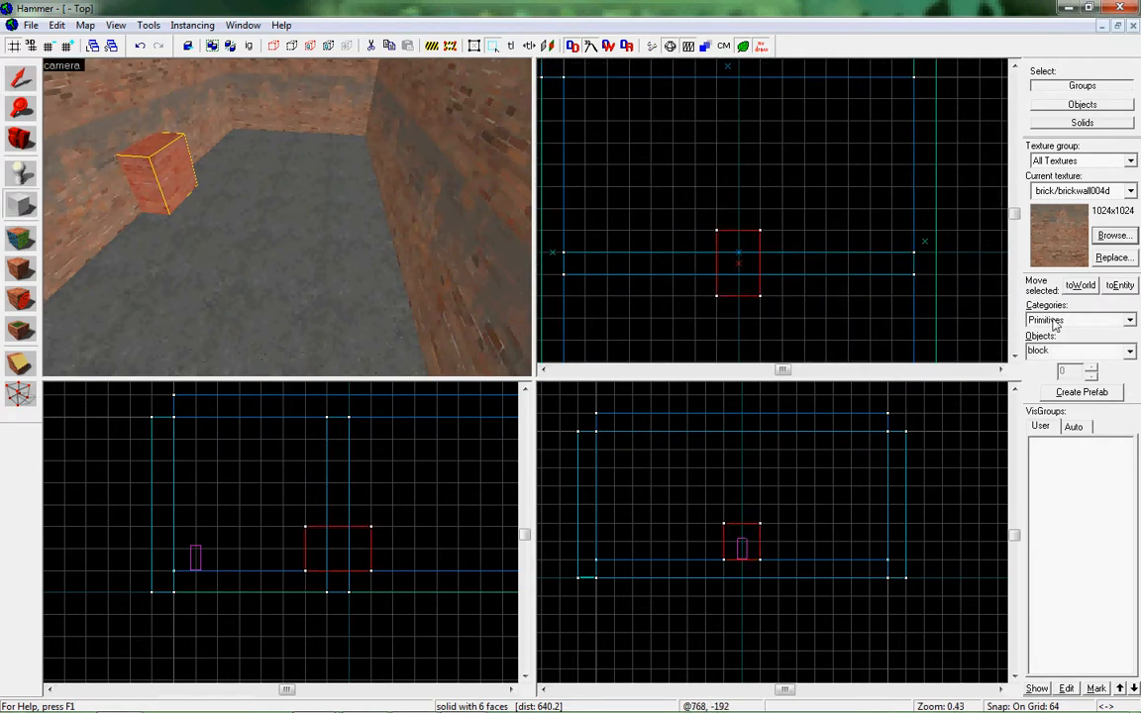
pyautogui.click(1130, 321)
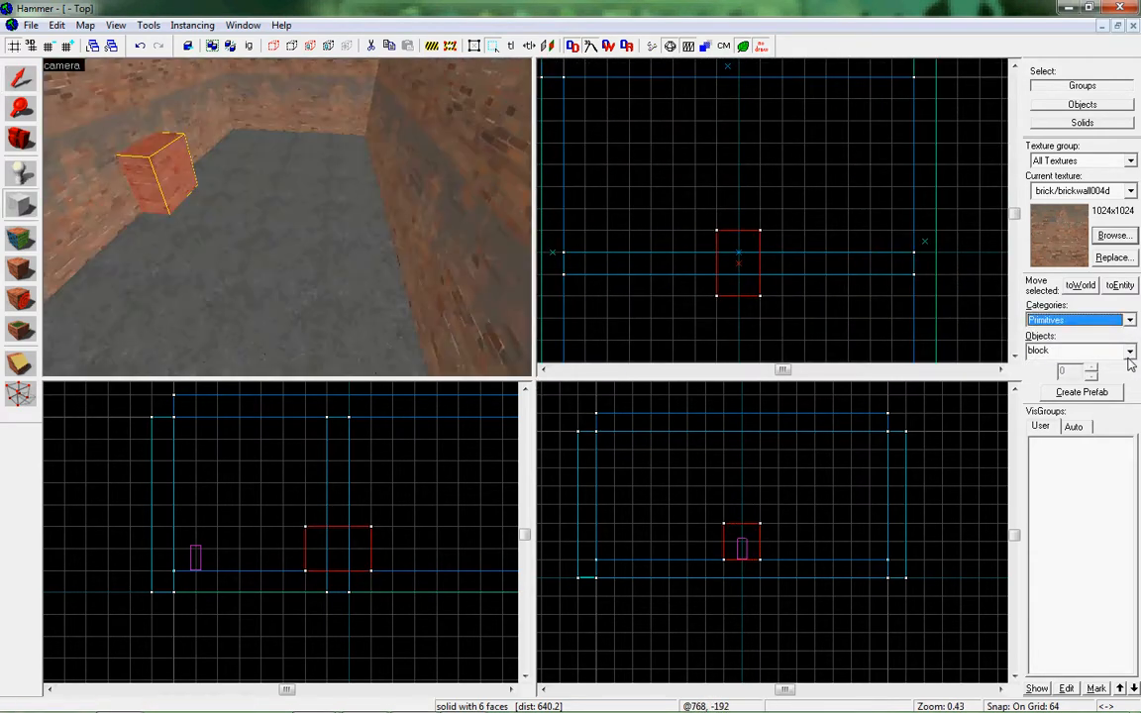
pyautogui.click(1130, 352)
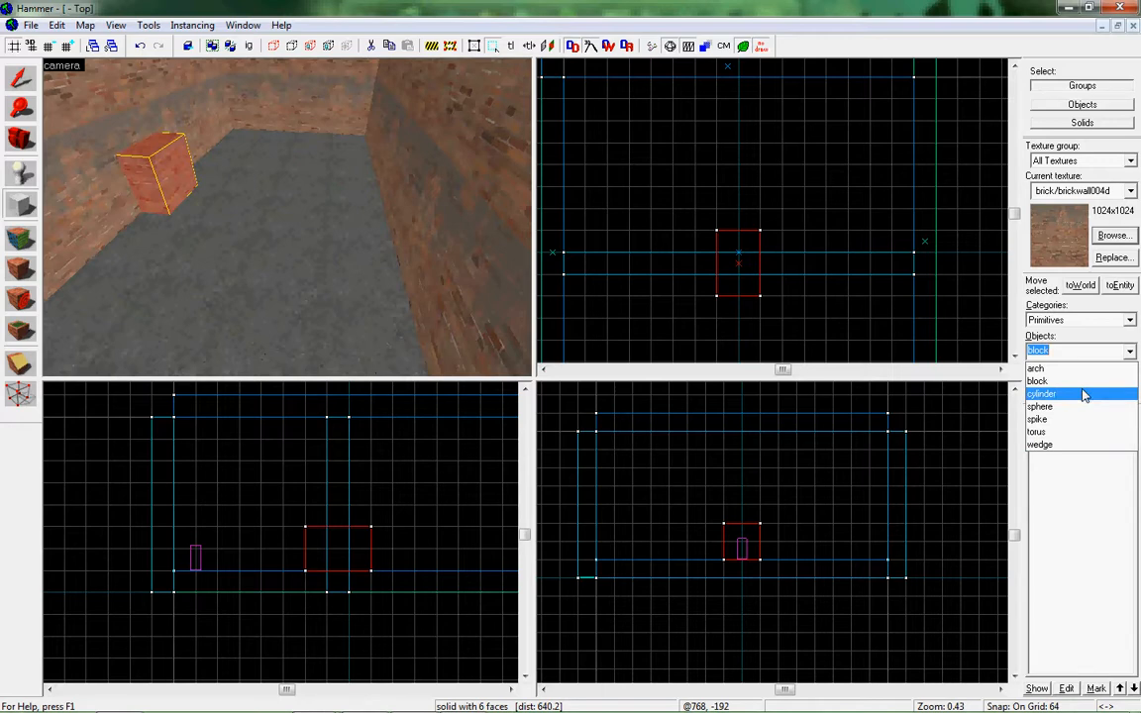
pyautogui.click(1084, 395)
pyautogui.scroll(-1, 782, 237)
pyautogui.scroll(1, 779, 224)
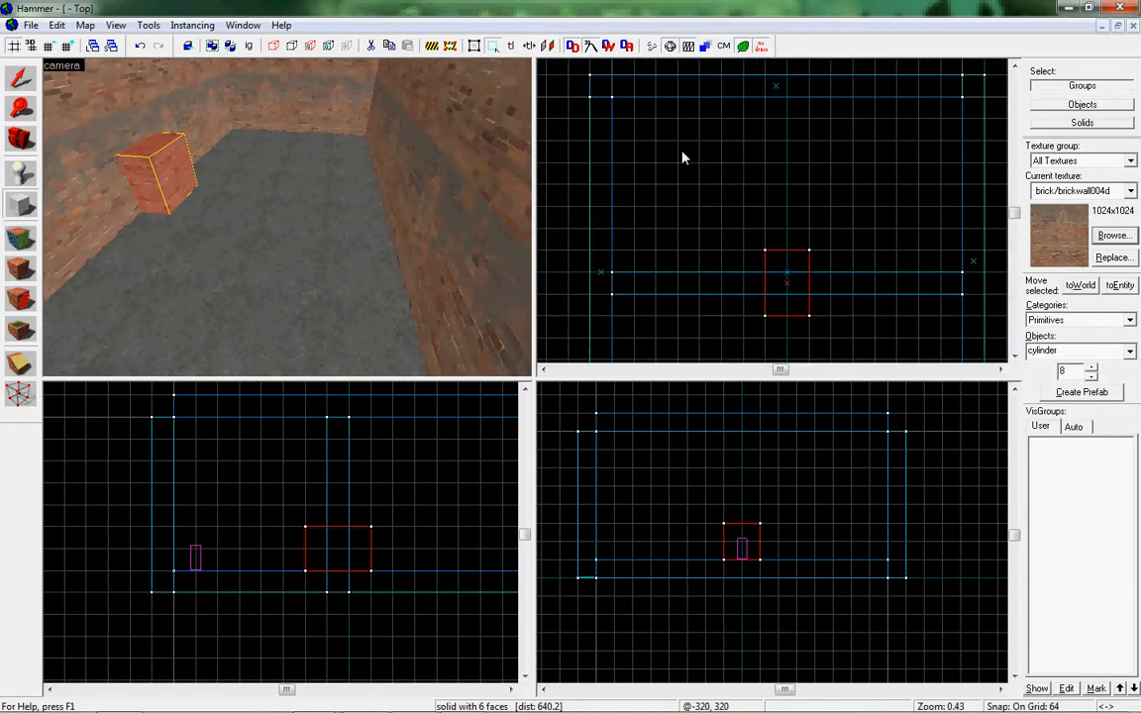
pyautogui.moveTo(681, 156); pyautogui.dragTo(741, 201)
pyautogui.press('Return')
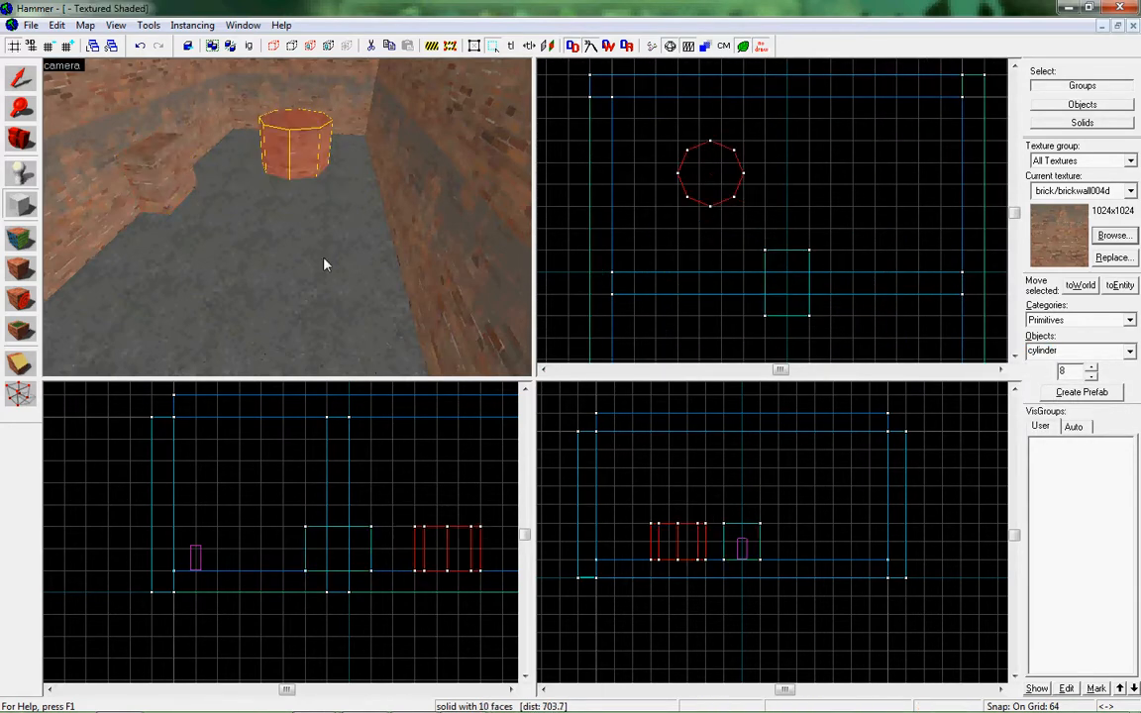
pyautogui.hotkey('shift', 's')
pyautogui.scroll(2, 420, 591)
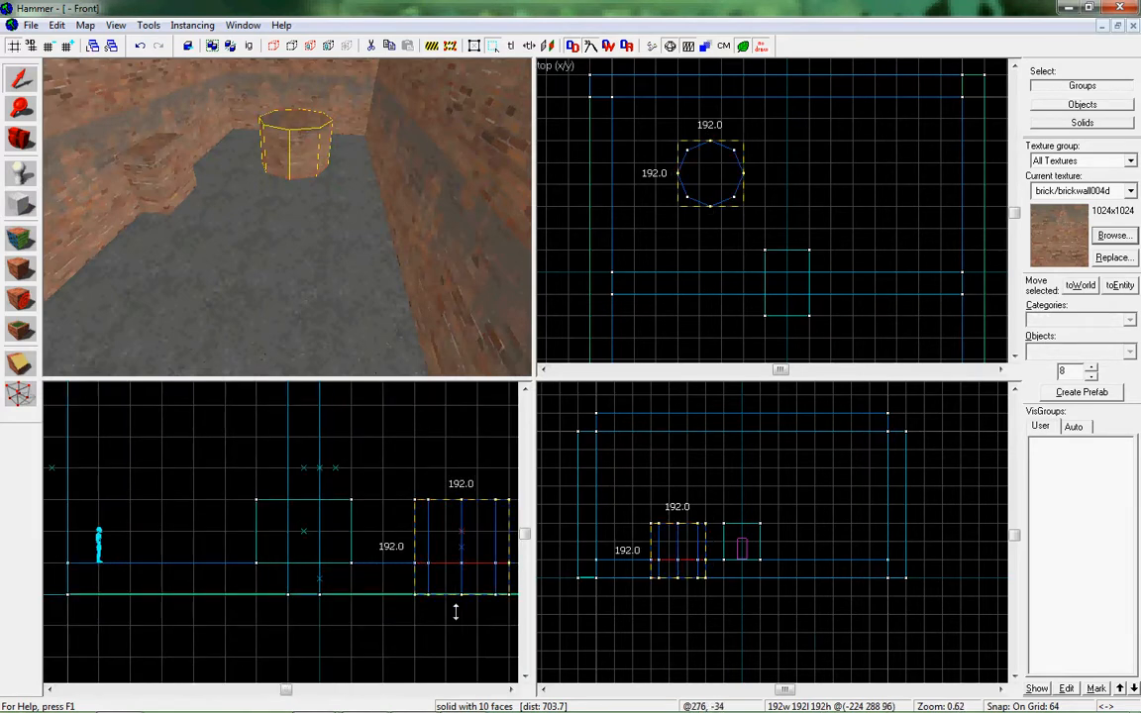
# Carve the floor with the cylinder, and move the cylinder off the resulting hole
pyautogui.click(149, 24)
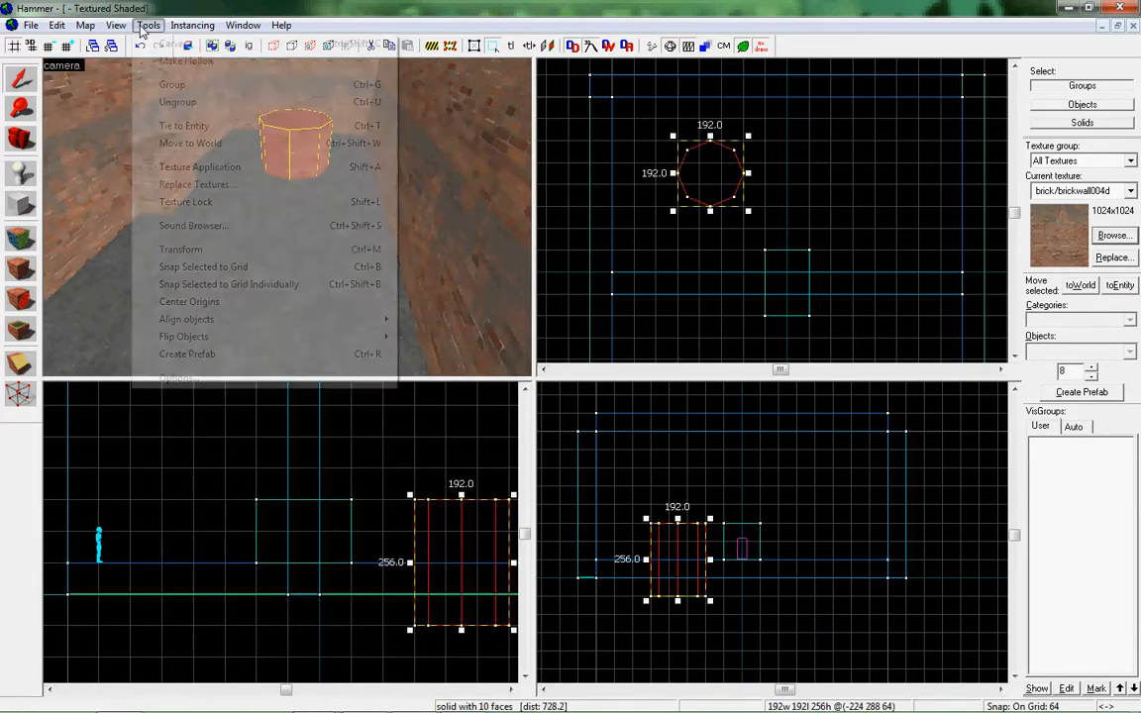
pyautogui.press('Escape')
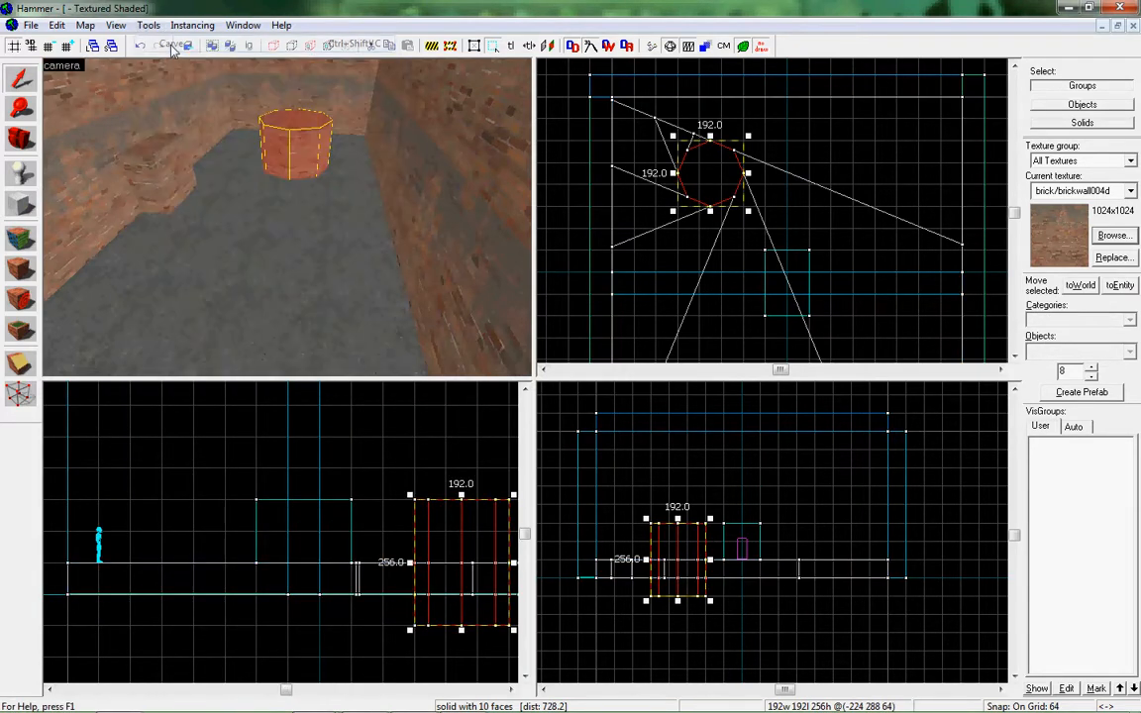
pyautogui.click(294, 211)
pyautogui.click(296, 161)
pyautogui.moveTo(698, 170); pyautogui.dragTo(808, 124)
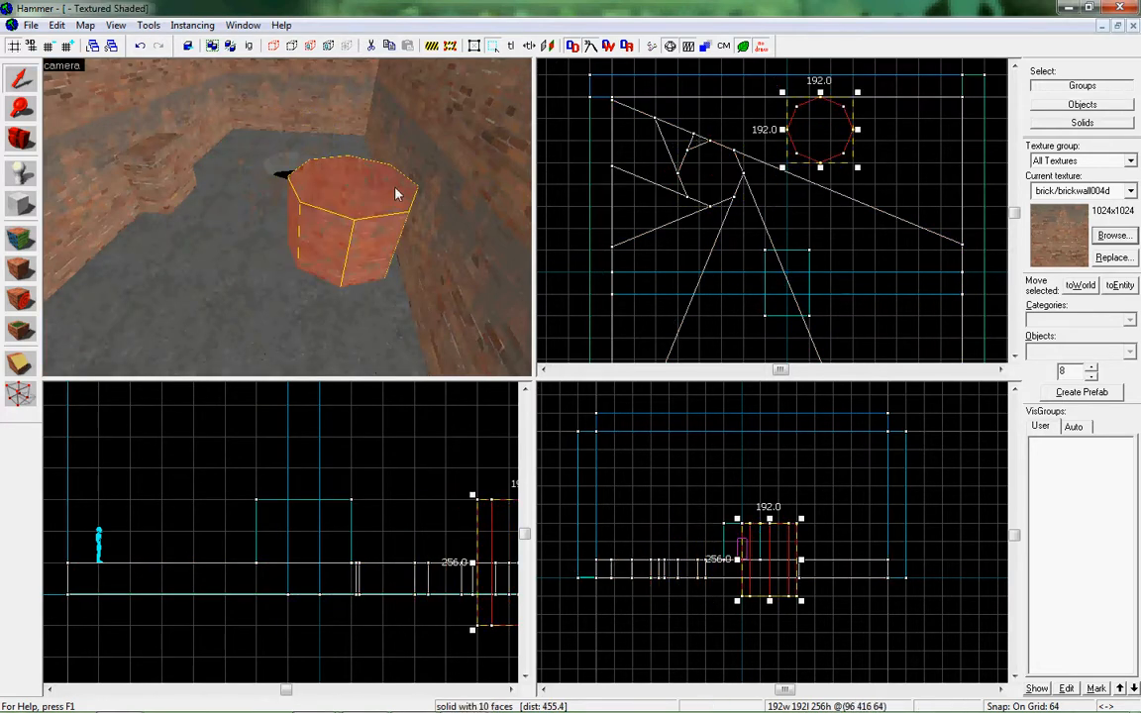
# Select the carved floor group and examine how its pieces are split around the octagonal hole
pyautogui.press('z')
pyautogui.press('w')
pyautogui.press('z')
pyautogui.click(271, 205)
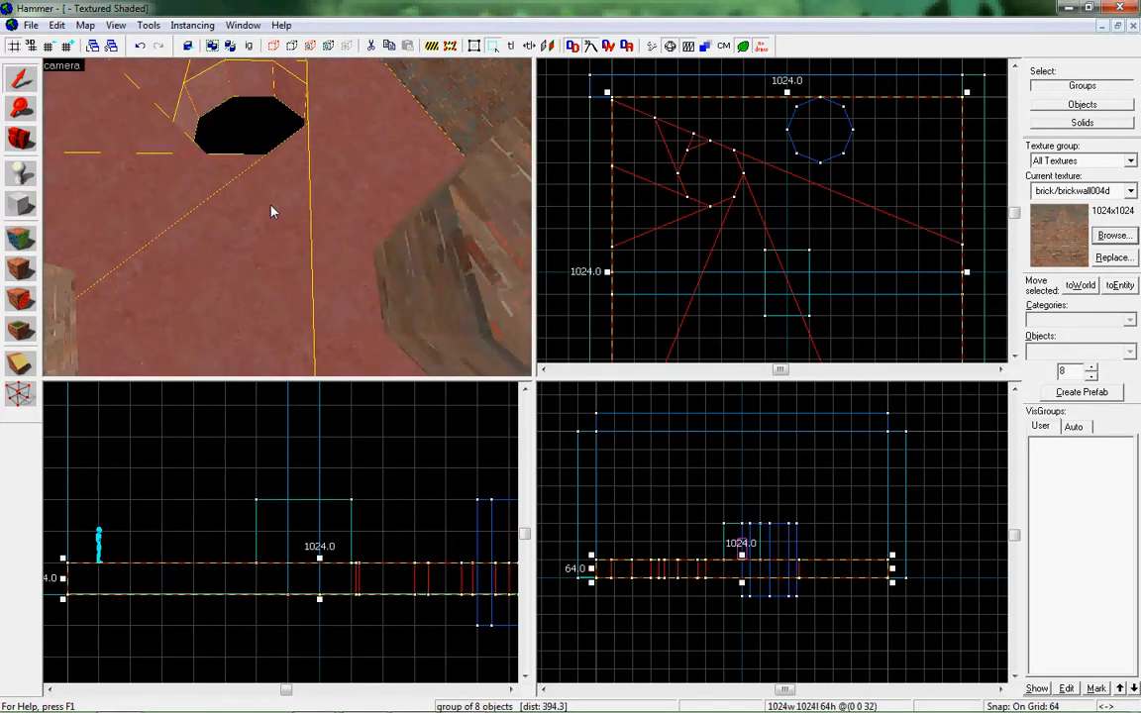
pyautogui.scroll(-3, 715, 232)
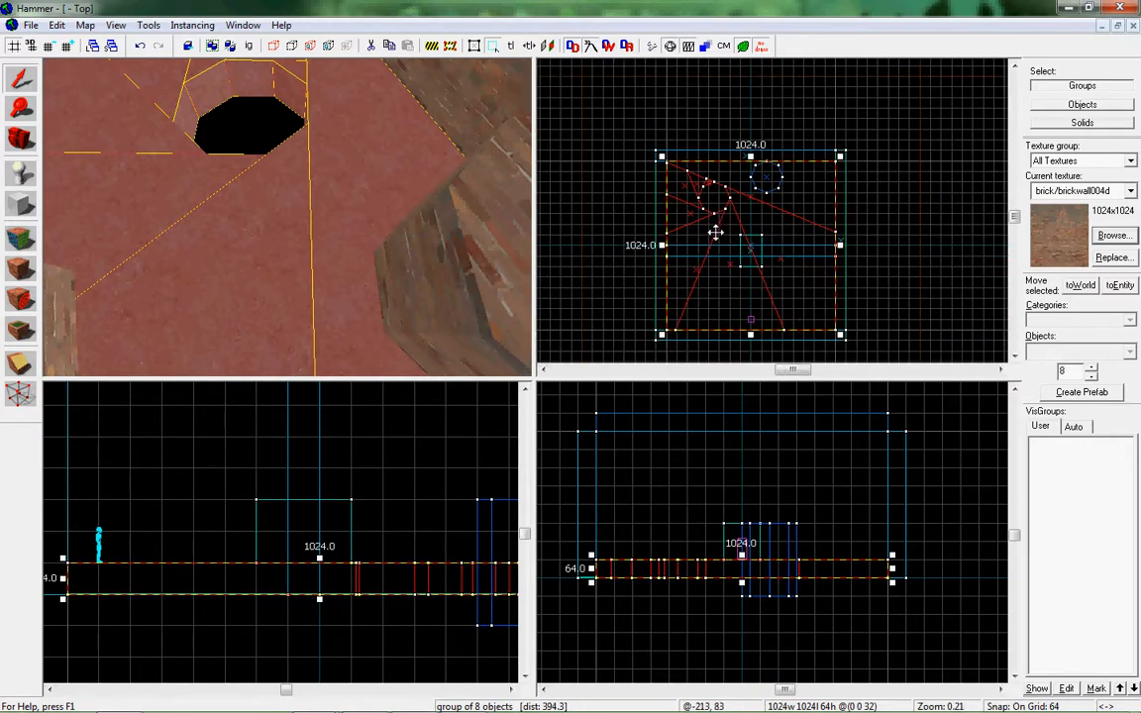
pyautogui.scroll(4, 715, 232)
pyautogui.scroll(-3, 688, 182)
pyautogui.scroll(1, 692, 184)
pyautogui.press('z')
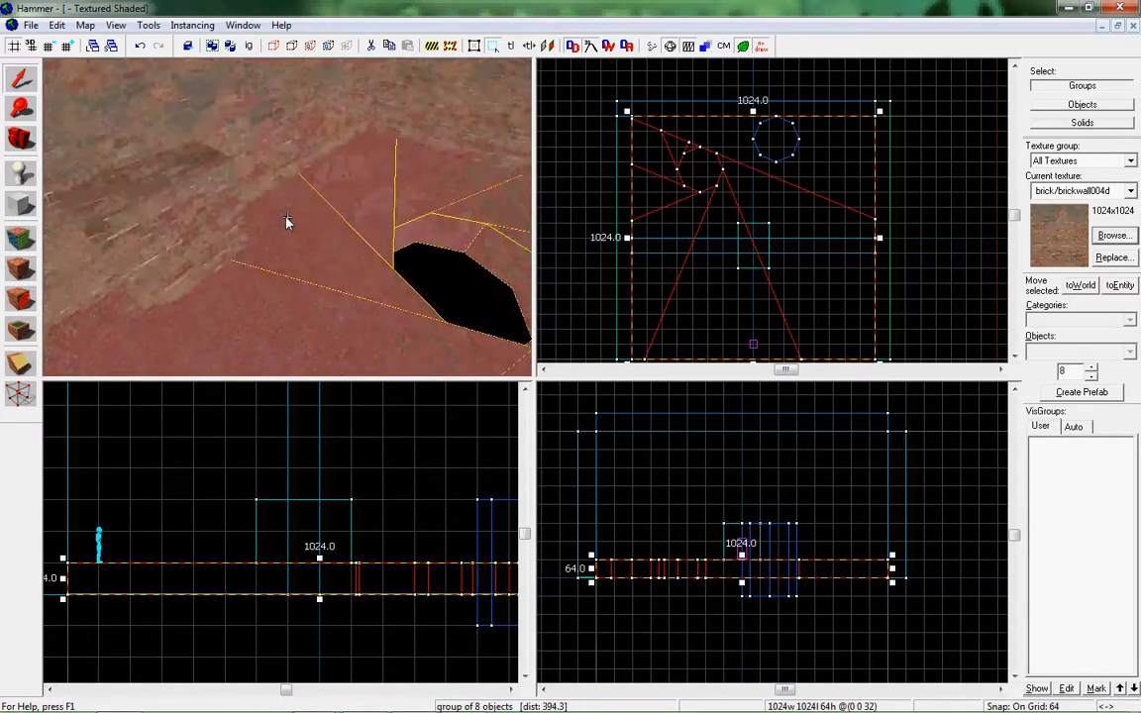
pyautogui.press('s')
pyautogui.press('w')
pyautogui.press('z')
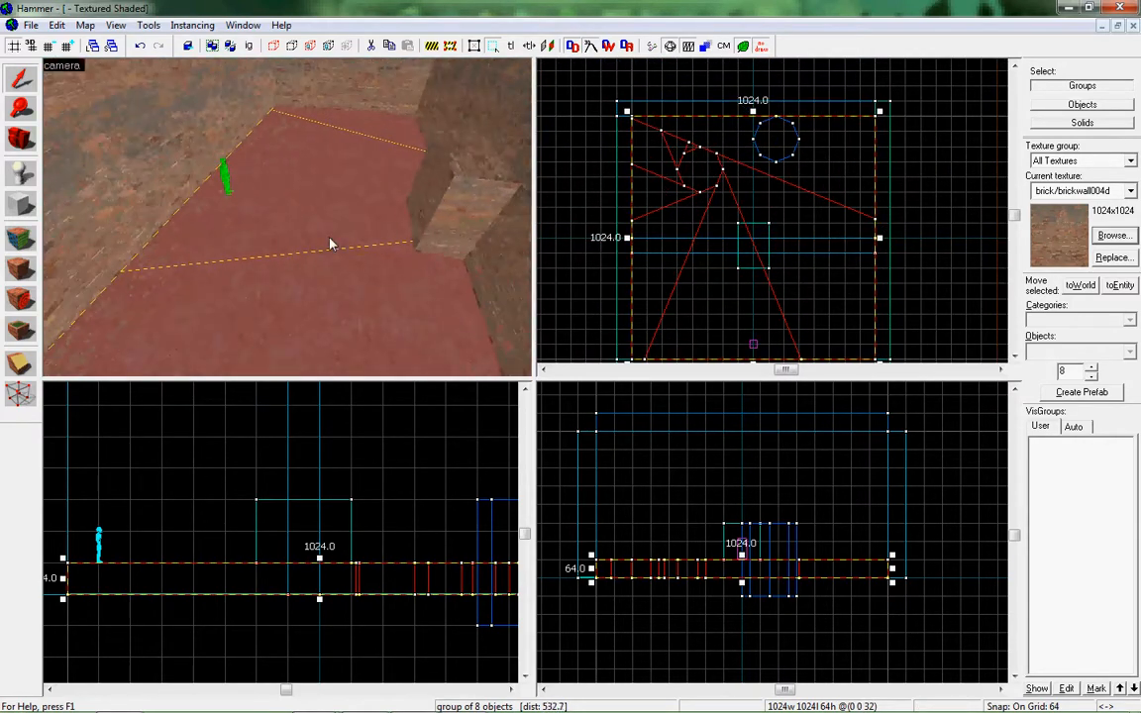
pyautogui.press('z')
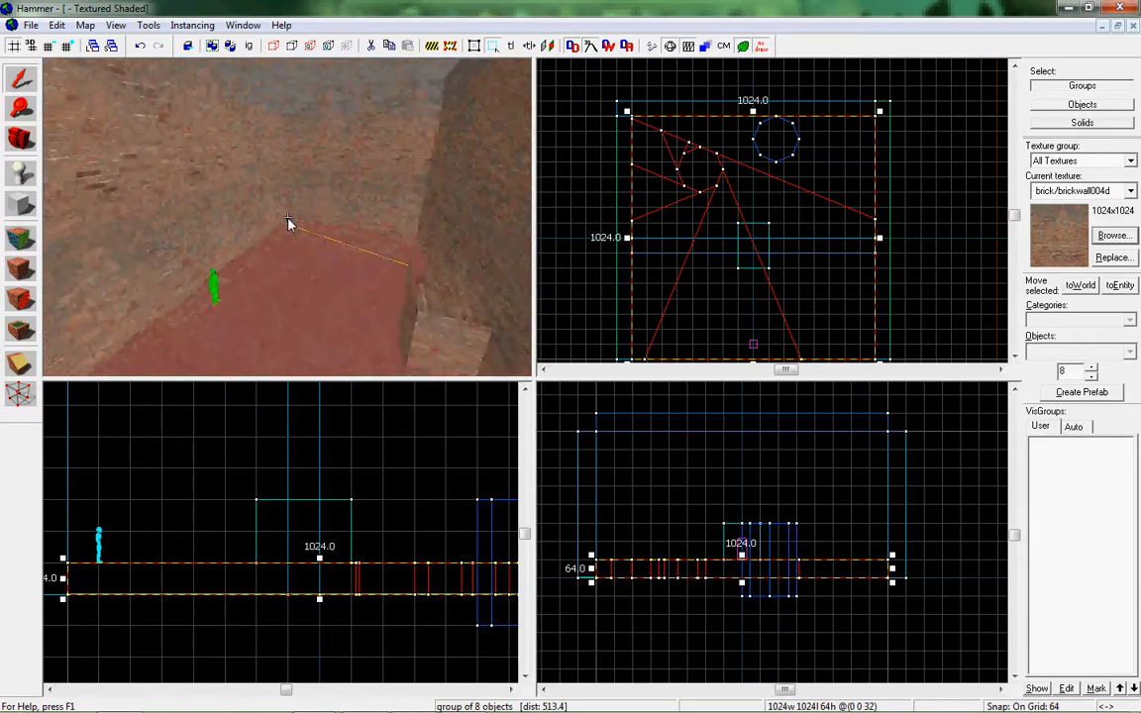
pyautogui.press('s')
pyautogui.press('z')
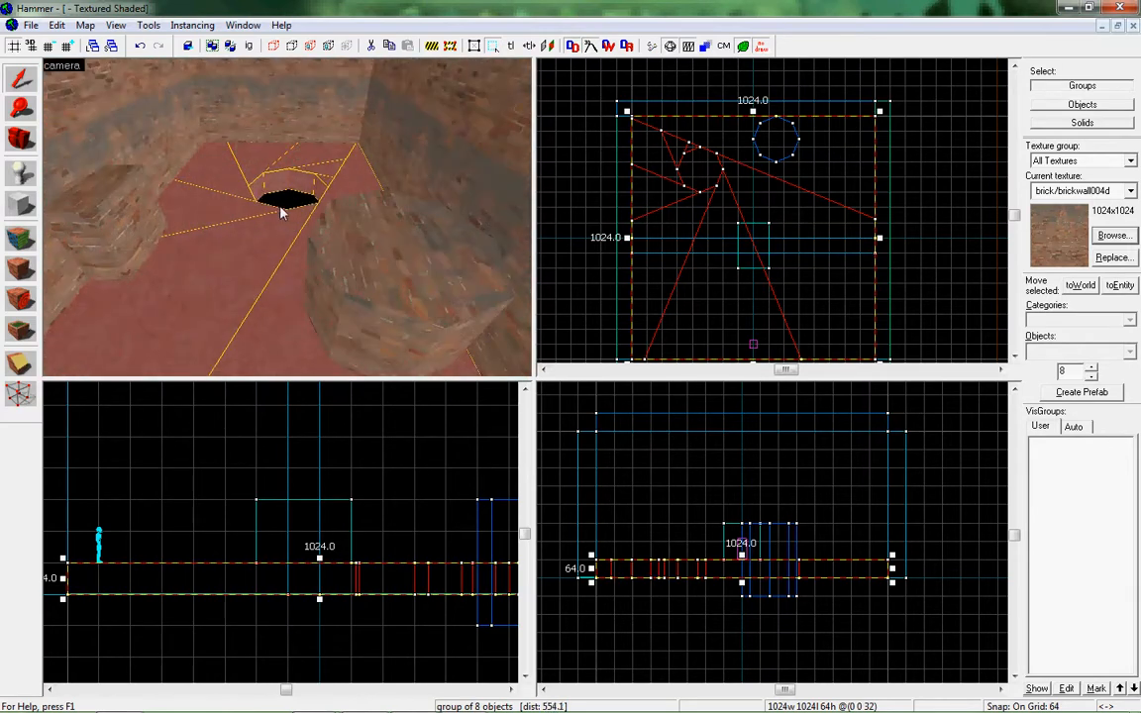
# Undo the floor carving and the cylinder's move
pyautogui.click(334, 240)
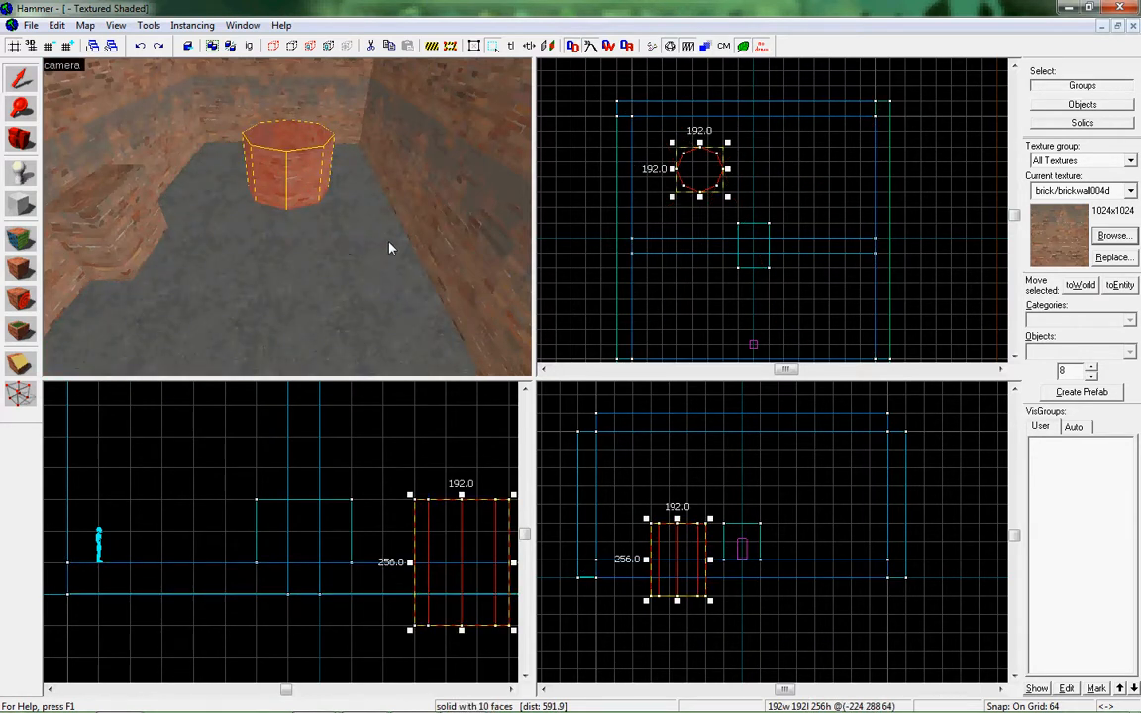
pyautogui.scroll(2, 736, 158)
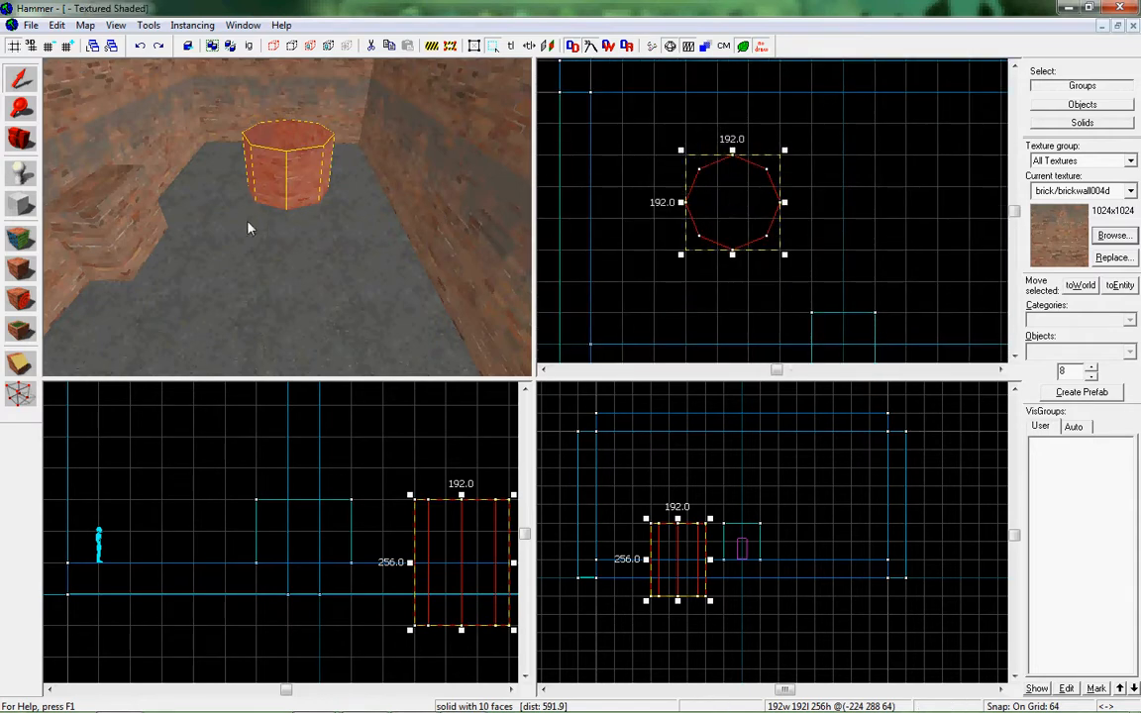
# Try clipping the floor brush along the cylinder's upper edge in the top view, keeping only the larger side, and undo the clip
pyautogui.click(345, 264)
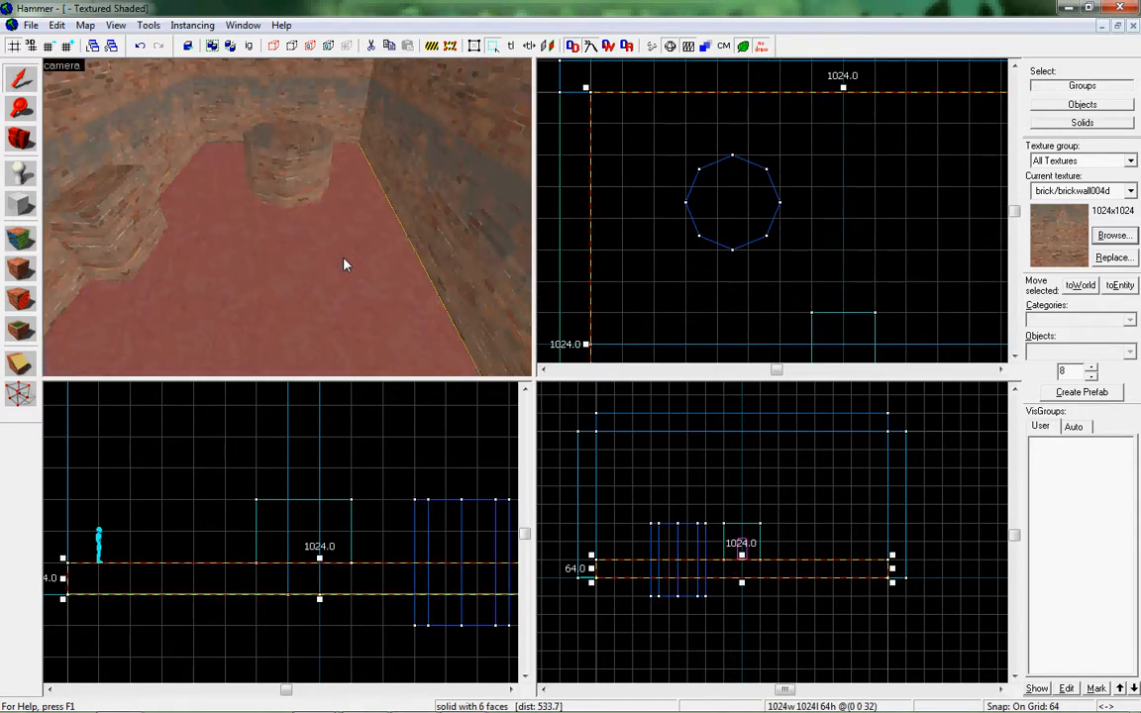
pyautogui.click(12, 367)
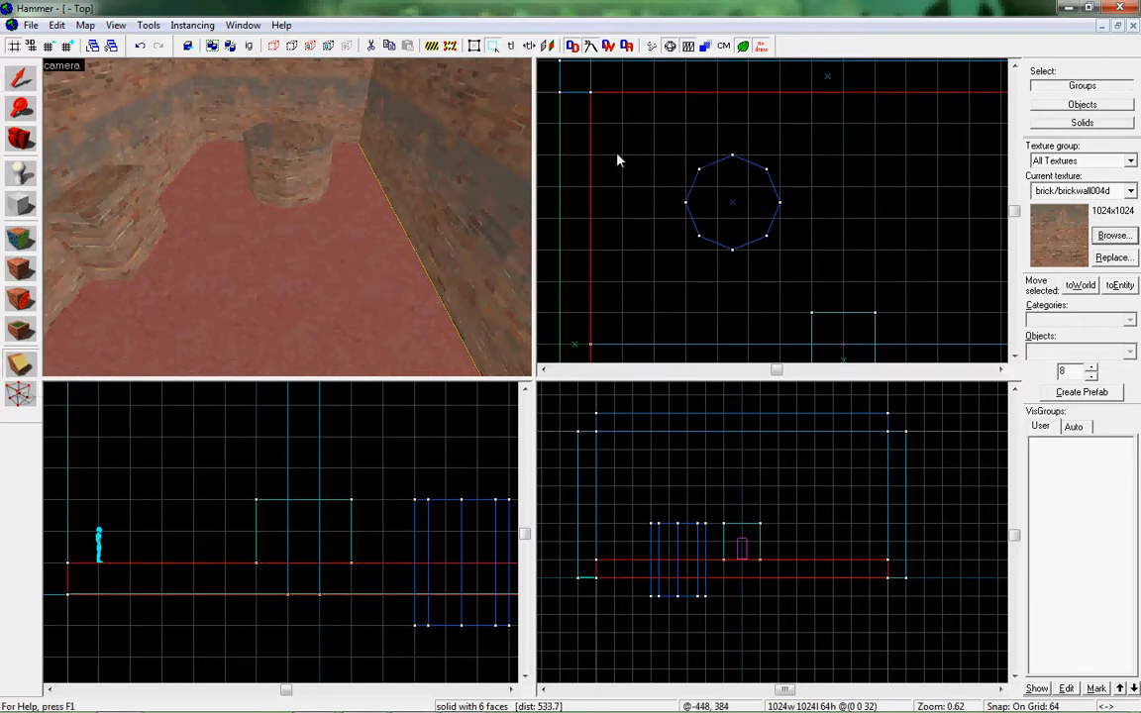
pyautogui.moveTo(592, 156); pyautogui.dragTo(816, 159)
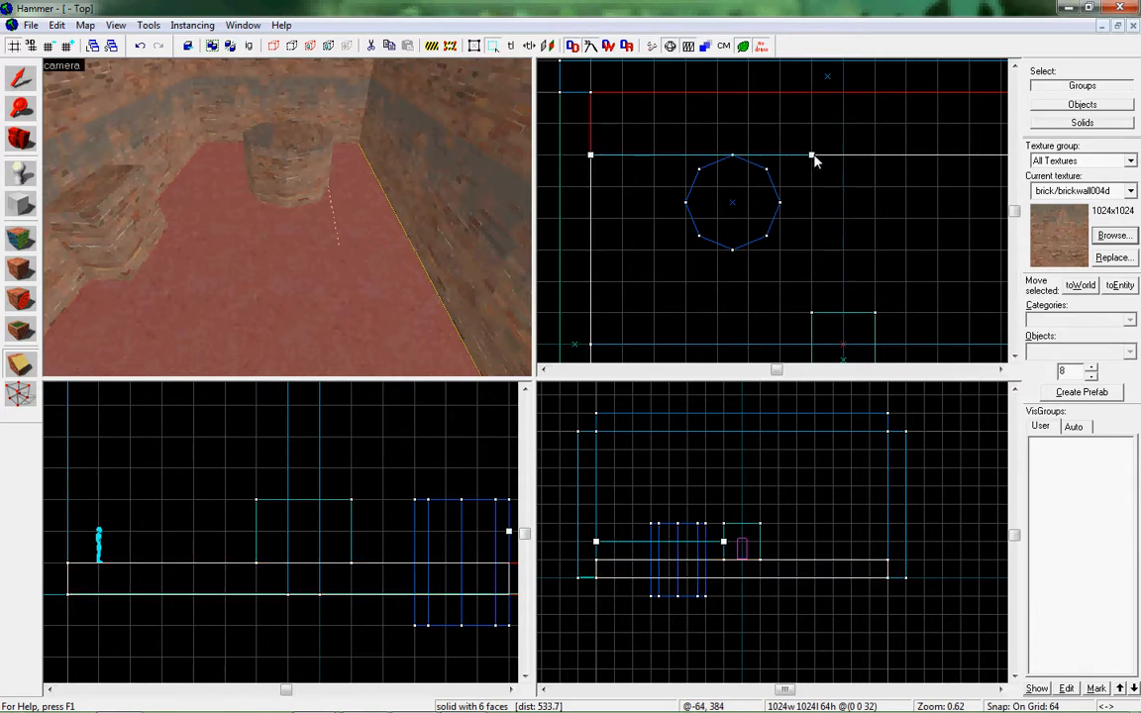
pyautogui.scroll(-1, 814, 160)
pyautogui.scroll(-2, 813, 158)
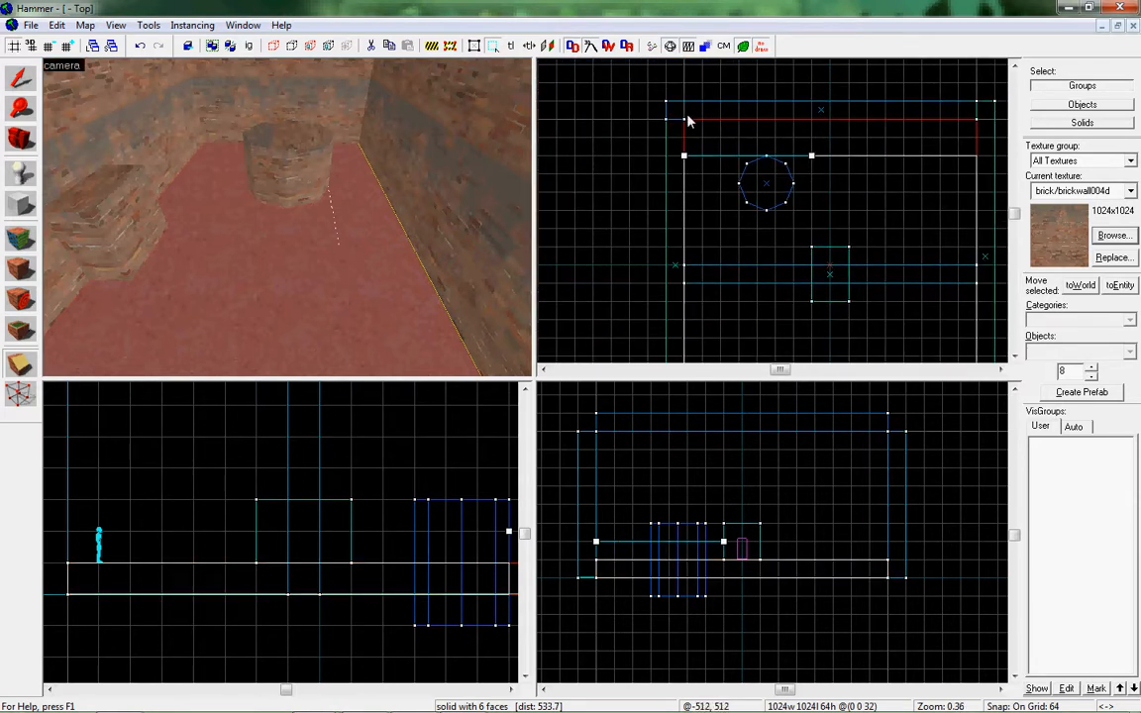
pyautogui.press('Return')
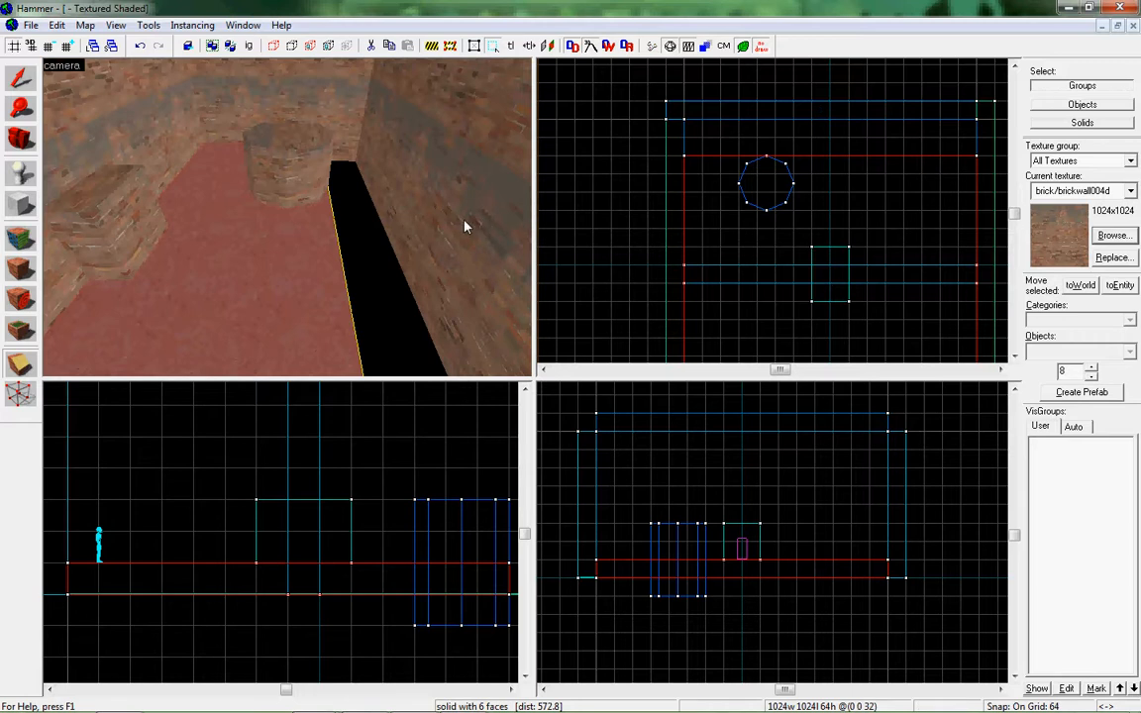
pyautogui.press('Escape')
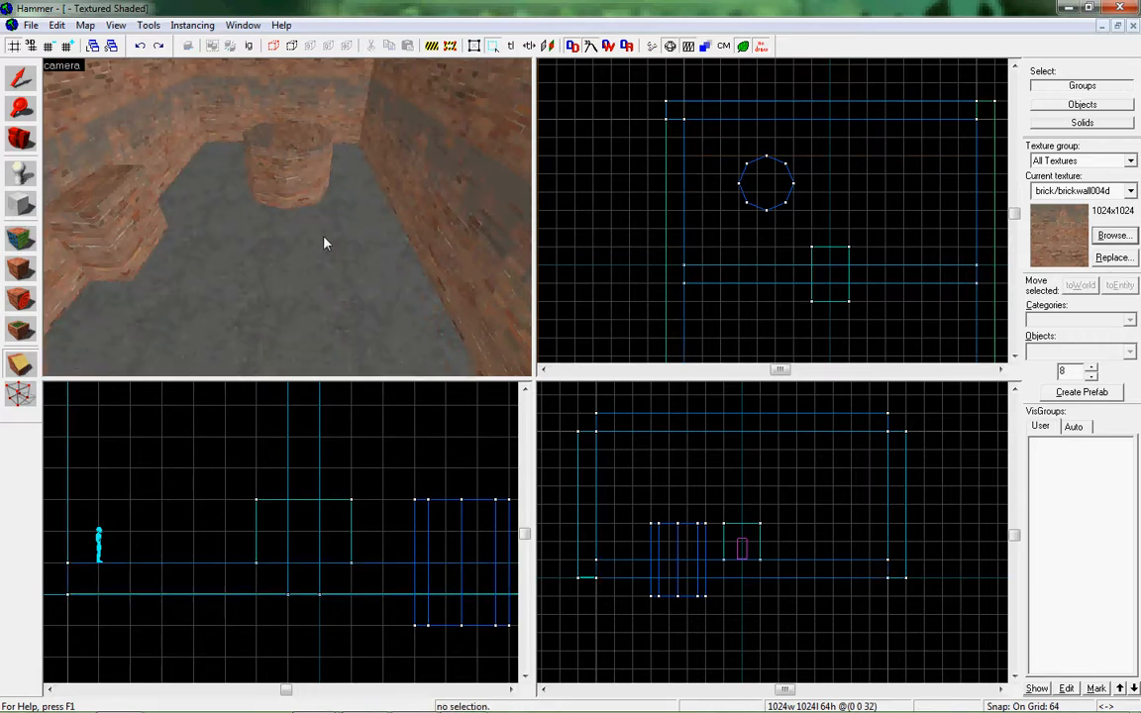
# Clip the floor brush horizontally along the cylinder's upper edge in the top view, keeping both sides, and select the 1024 by 896 piece
pyautogui.click(265, 253)
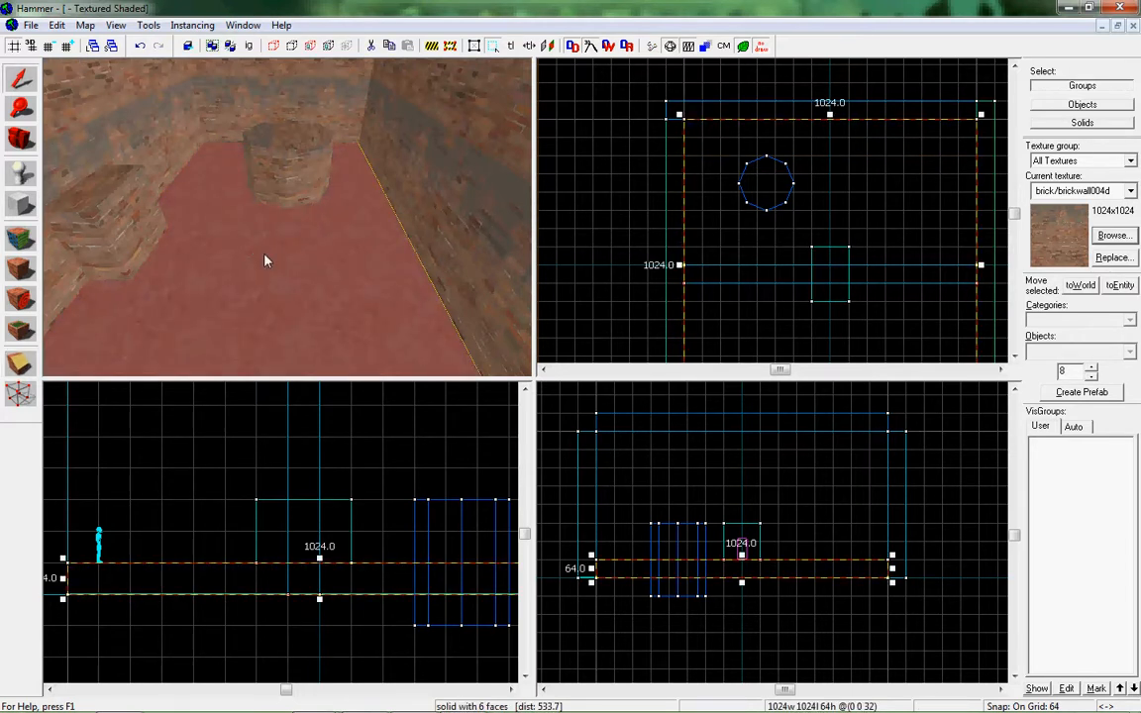
pyautogui.scroll(2, 708, 162)
pyautogui.hotkey('shift', 'x')
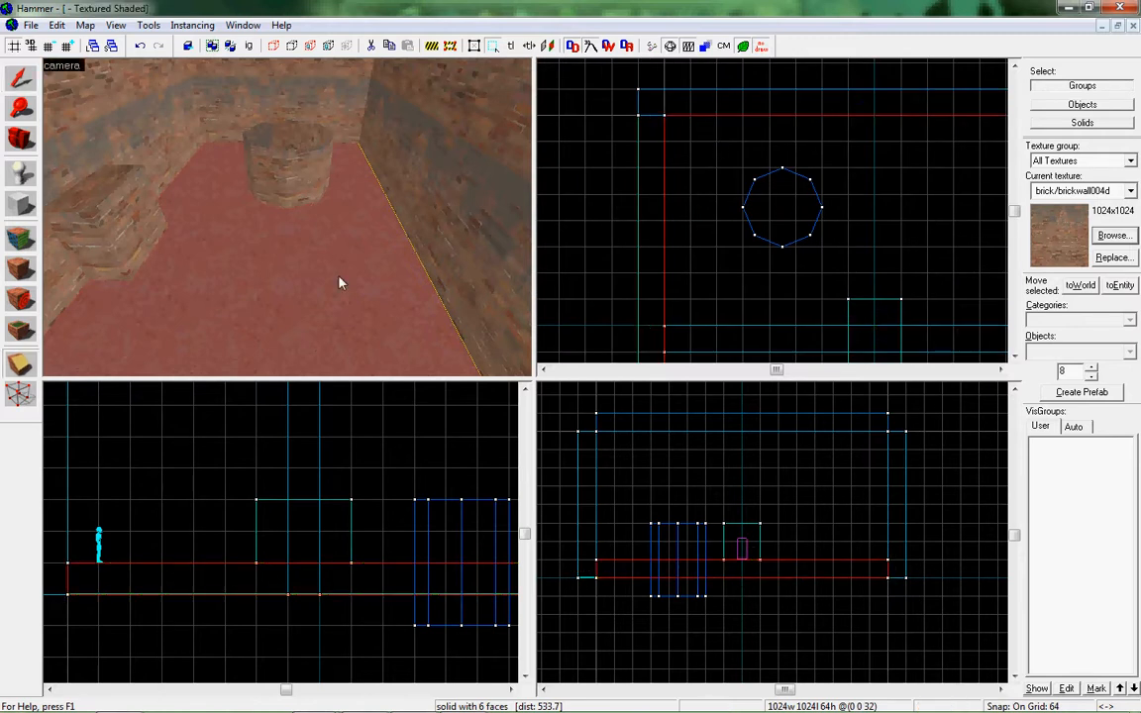
pyautogui.hotkey('shift', 's')
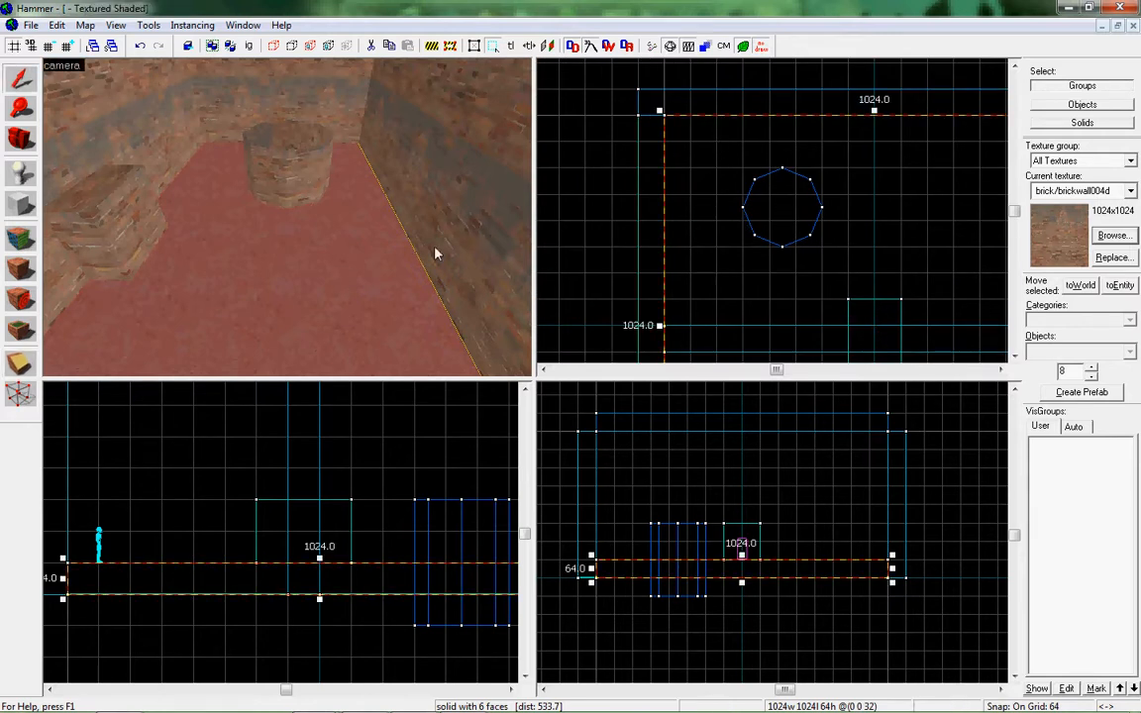
pyautogui.hotkey('shift', 'x')
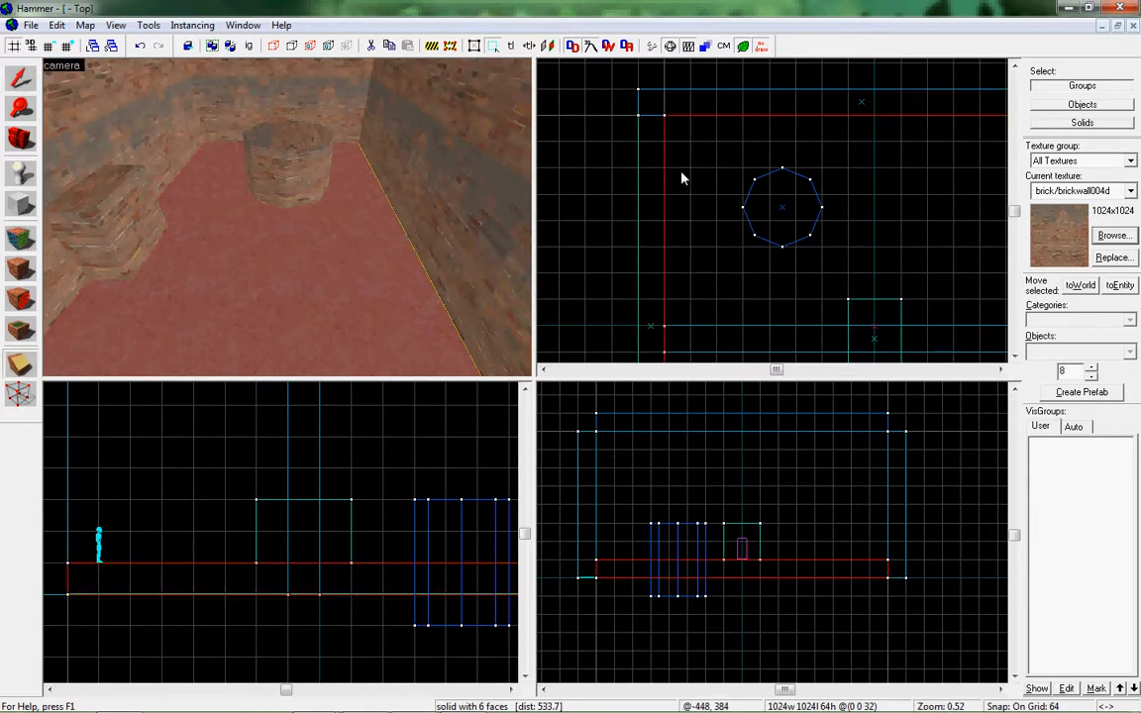
pyautogui.moveTo(664, 168); pyautogui.dragTo(871, 169)
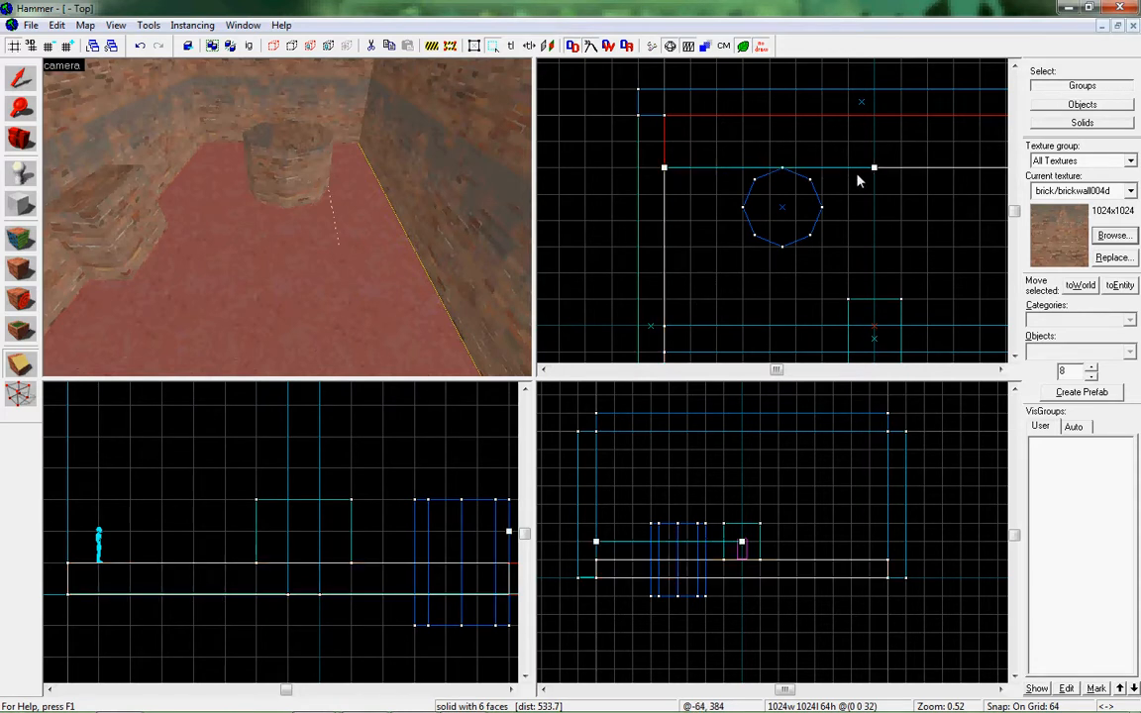
pyautogui.click(18, 362)
pyautogui.scroll(-2, 777, 220)
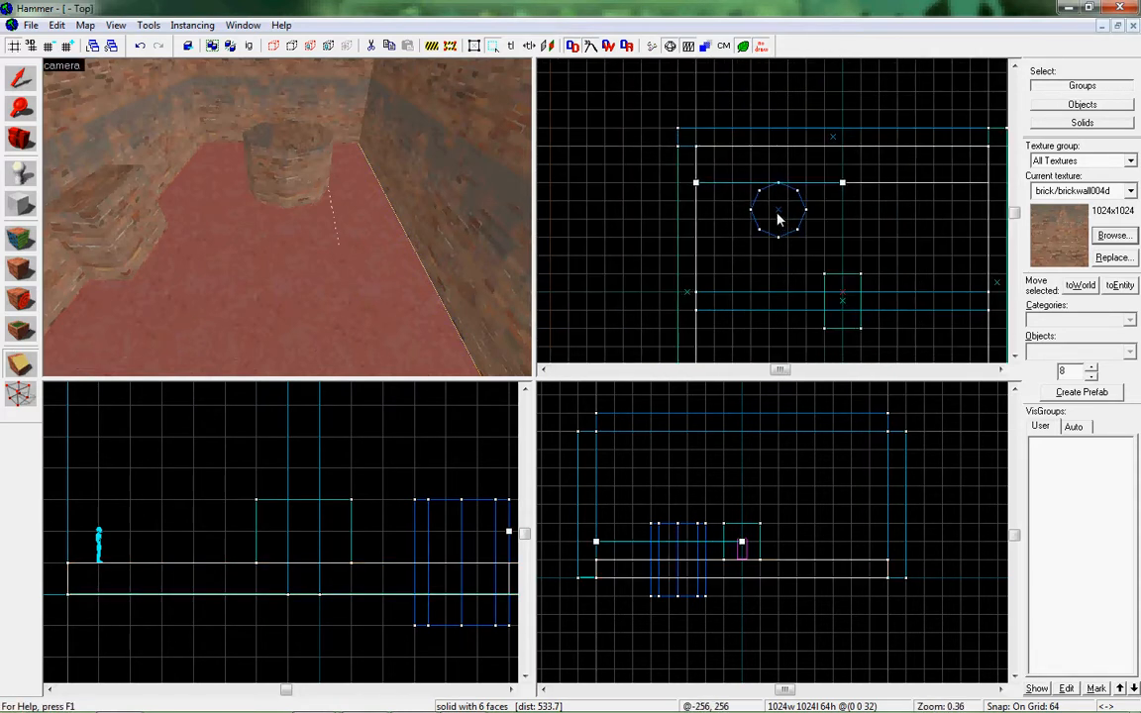
pyautogui.scroll(2, 778, 220)
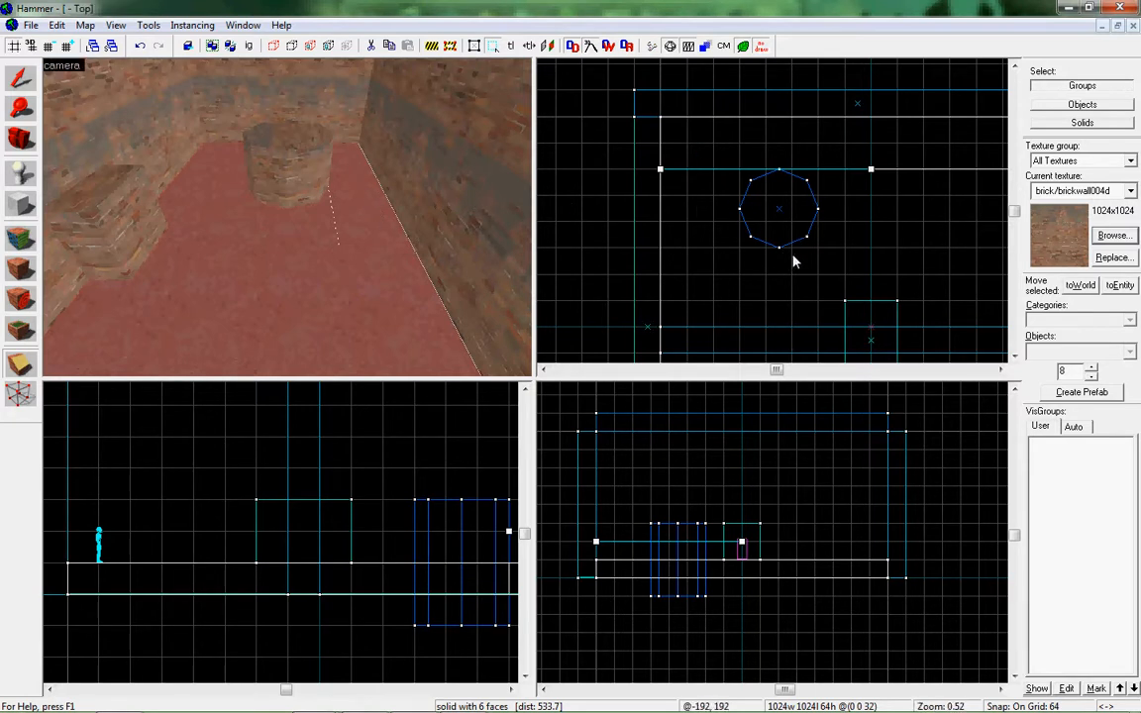
pyautogui.scroll(-1, 885, 166)
pyautogui.click(852, 156)
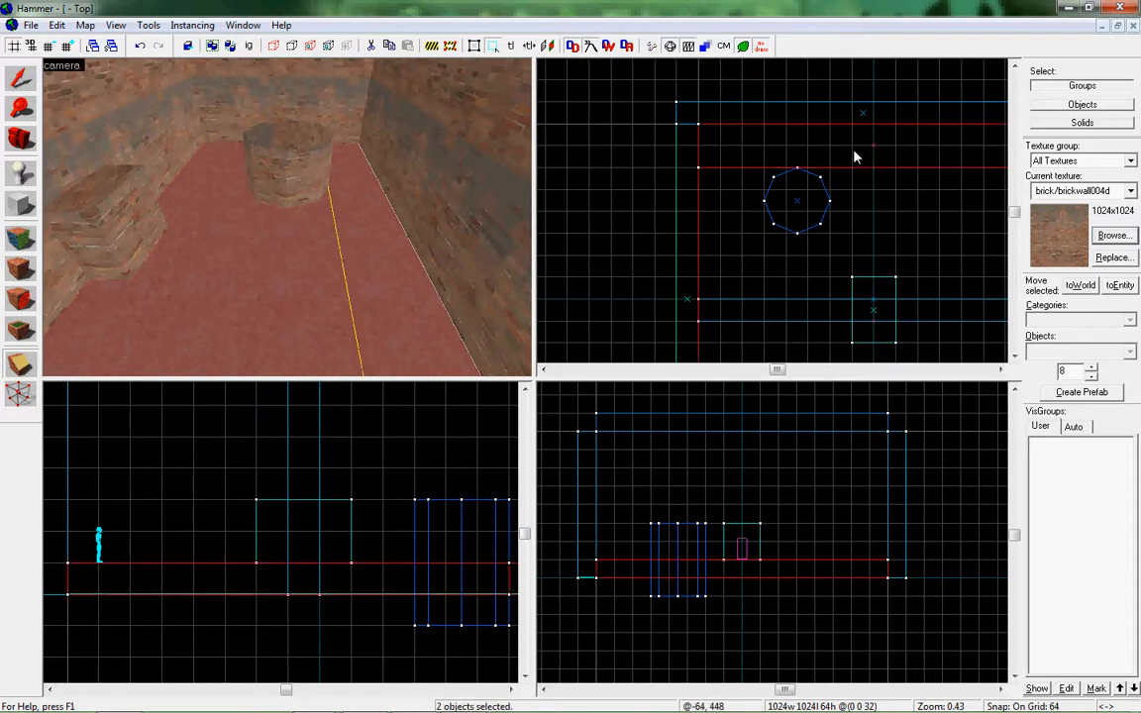
pyautogui.click(309, 294)
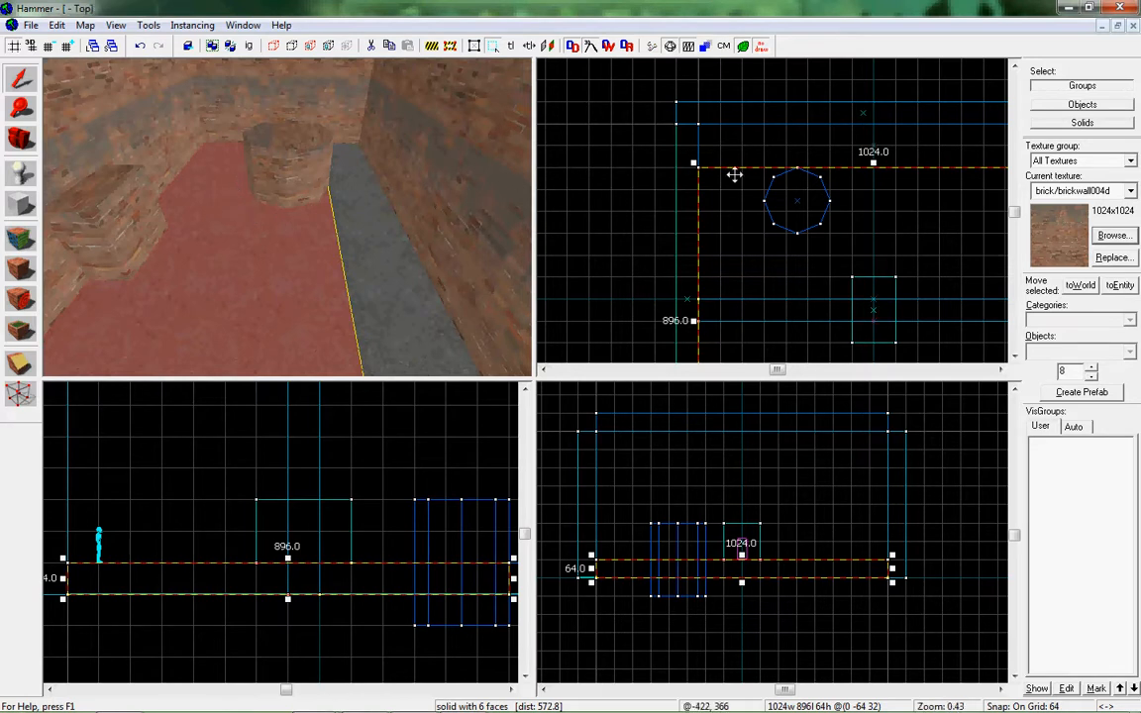
# Clip the floor along the cylinder's remaining three sides in the top view, keeping both sides, and select the 192 by 192 square around it
pyautogui.hotkey('shift', 'x')
pyautogui.moveTo(706, 235); pyautogui.dragTo(735, 238)
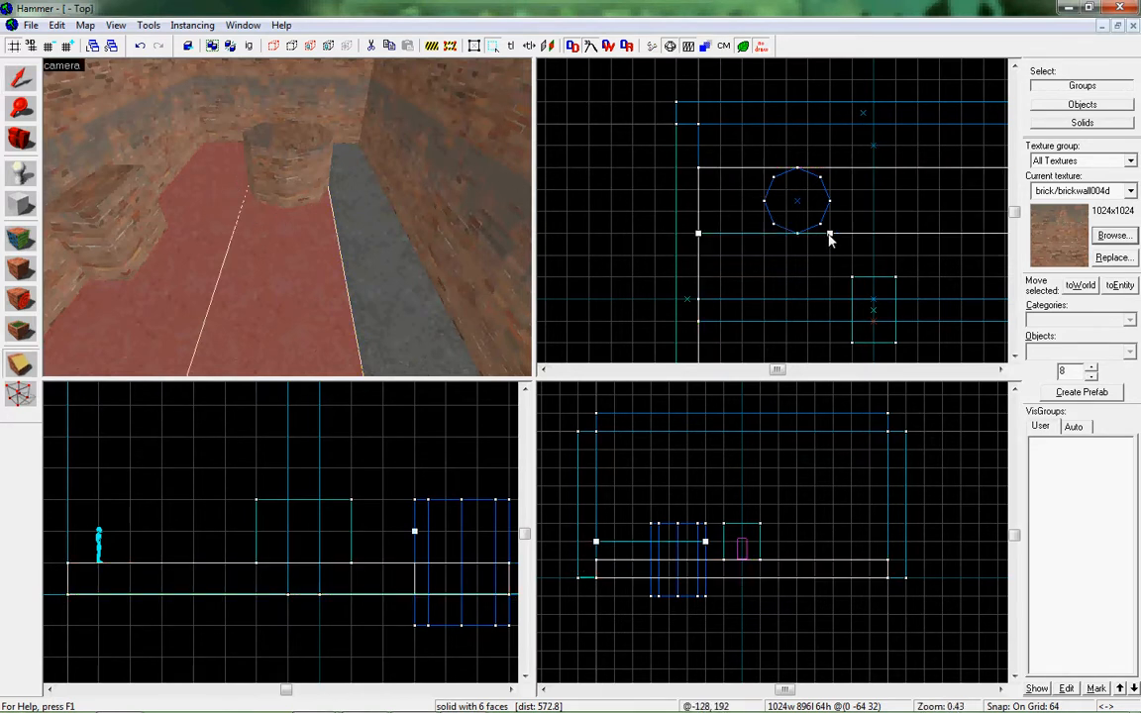
pyautogui.click(828, 234)
pyautogui.moveTo(830, 168); pyautogui.dragTo(838, 226)
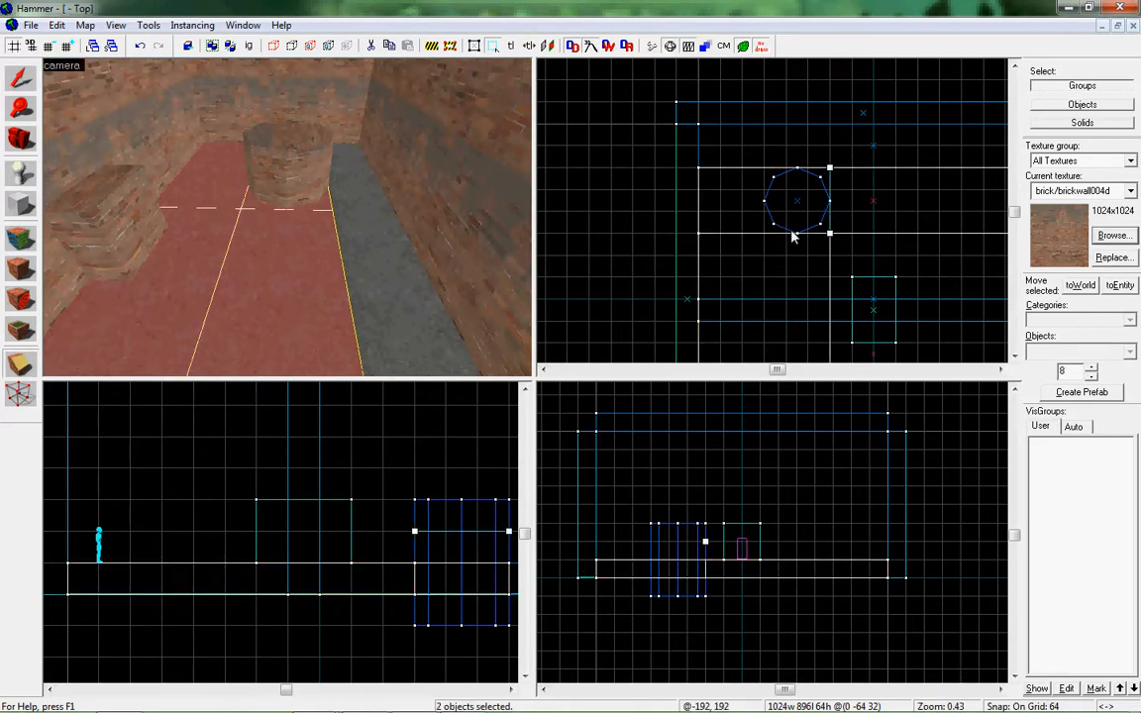
pyautogui.press('Return')
pyautogui.moveTo(763, 169); pyautogui.dragTo(765, 235)
pyautogui.press('Return')
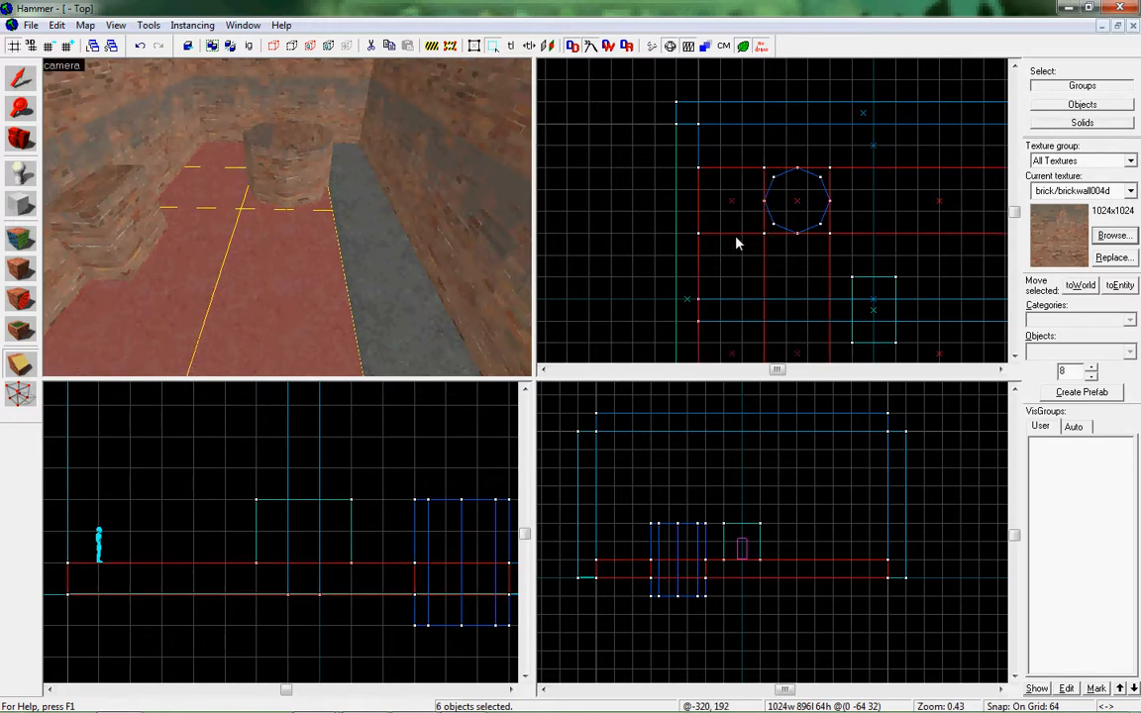
pyautogui.hotkey('shift', 's')
pyautogui.click(327, 208)
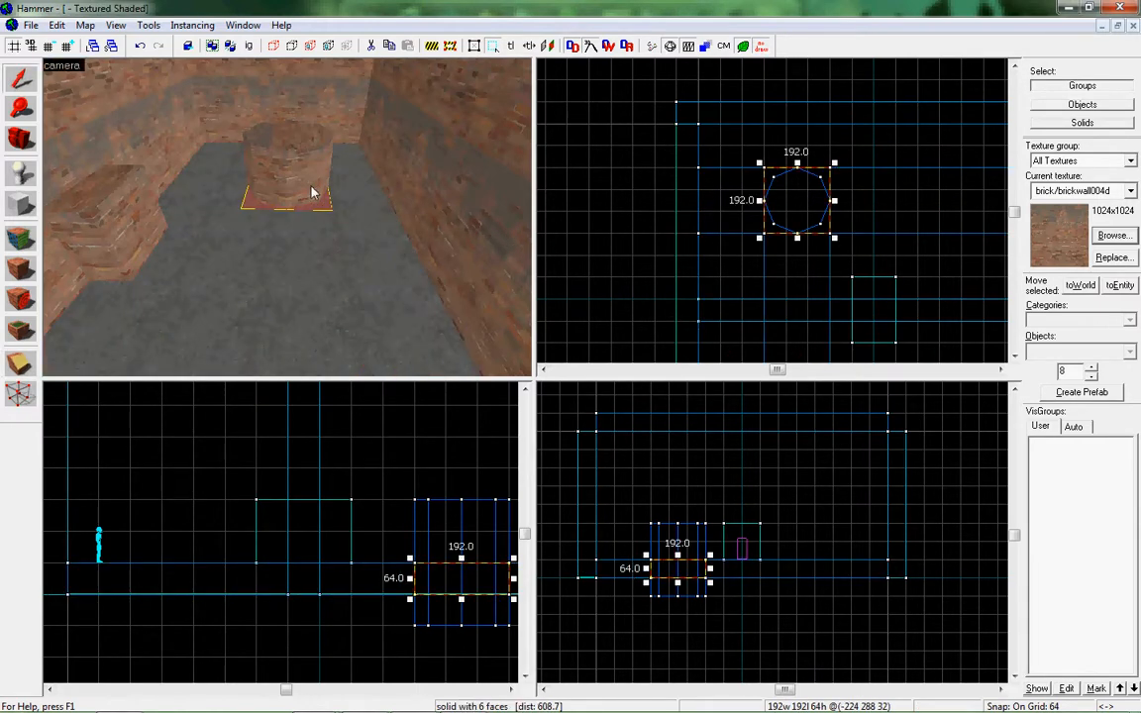
# Carve the square floor piece with the cylinder, move the cylinder aside in the top view, and select the carved group to examine its pieces
pyautogui.click(311, 191)
pyautogui.click(149, 25)
pyautogui.click(169, 43)
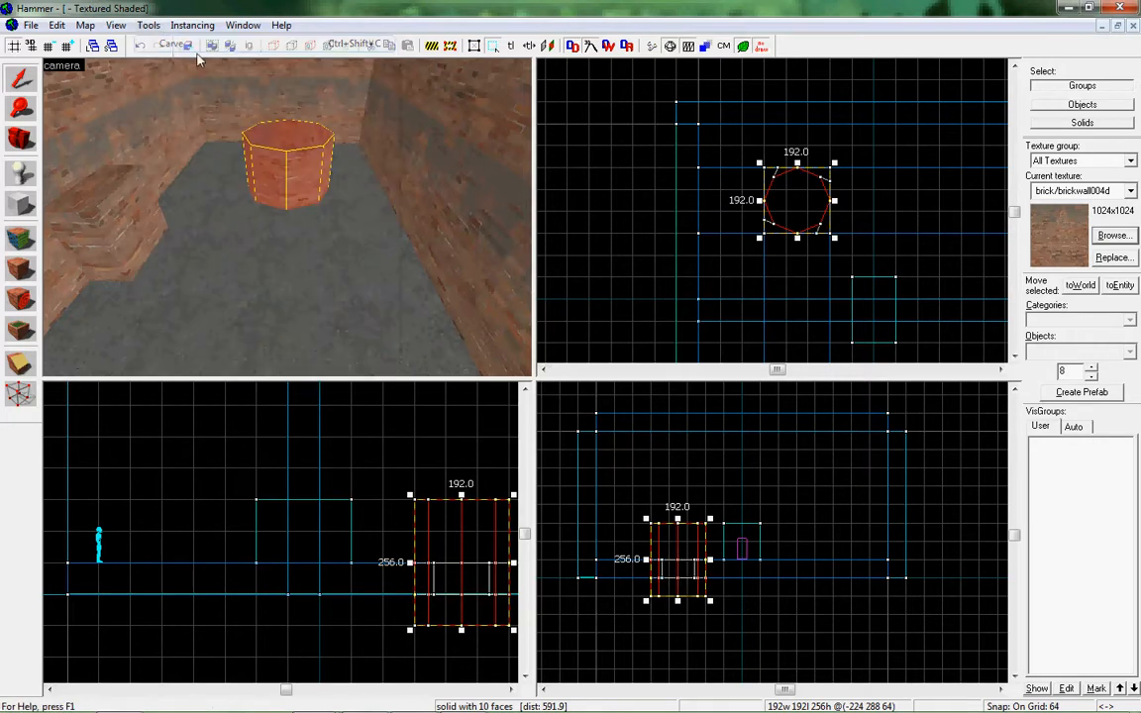
pyautogui.scroll(5, 288, 222)
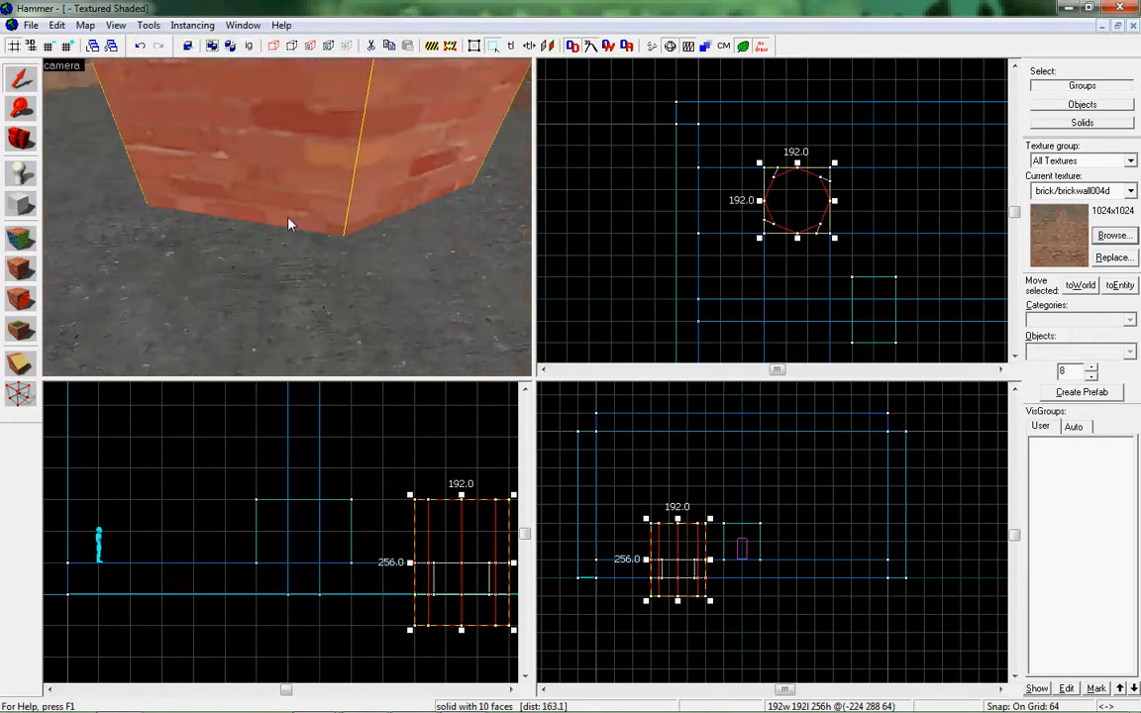
pyautogui.moveTo(798, 200); pyautogui.dragTo(927, 200)
pyautogui.click(287, 222)
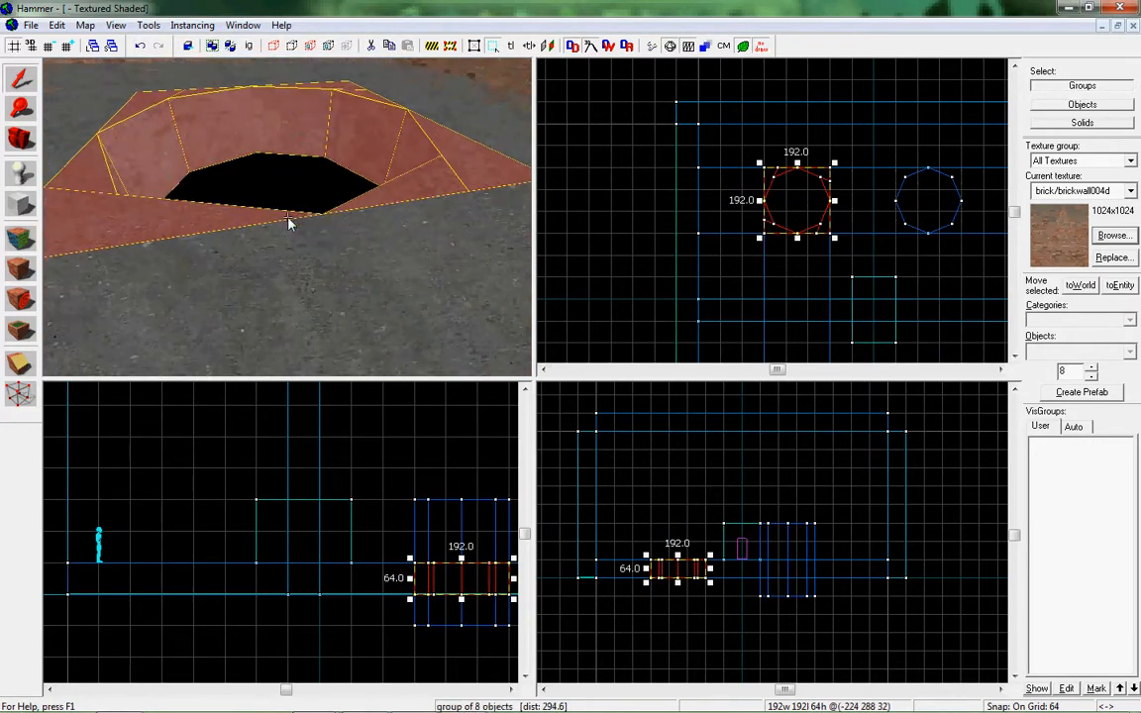
pyautogui.scroll(3, 288, 222)
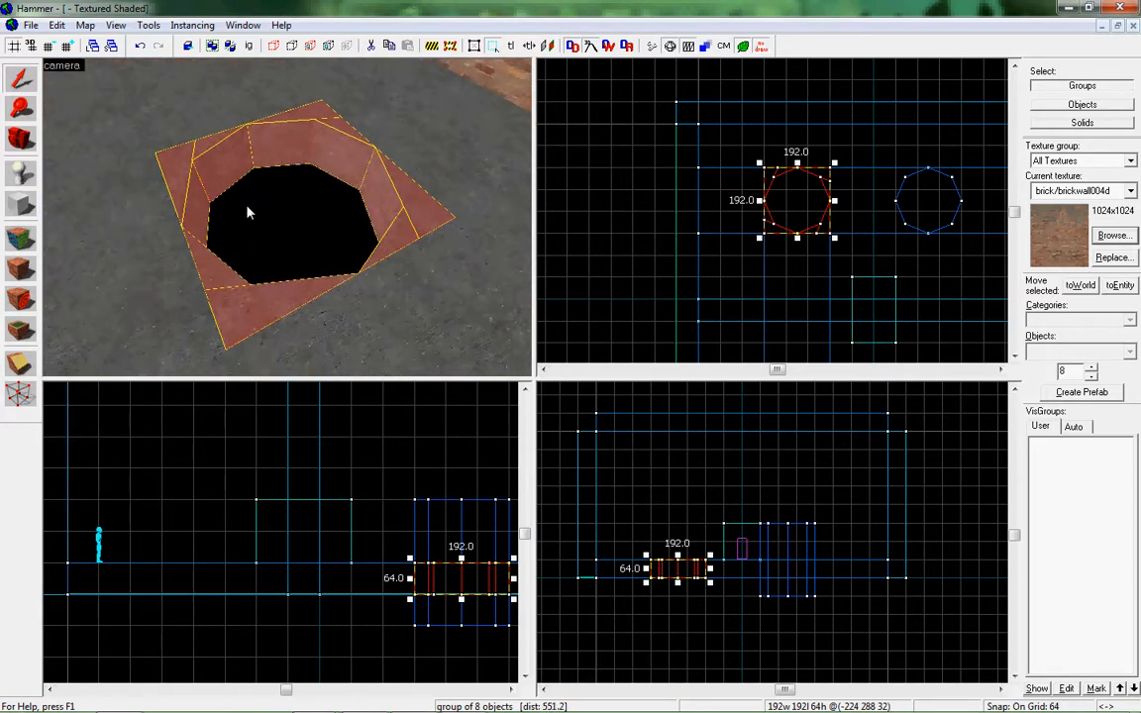
pyautogui.scroll(-6, 294, 224)
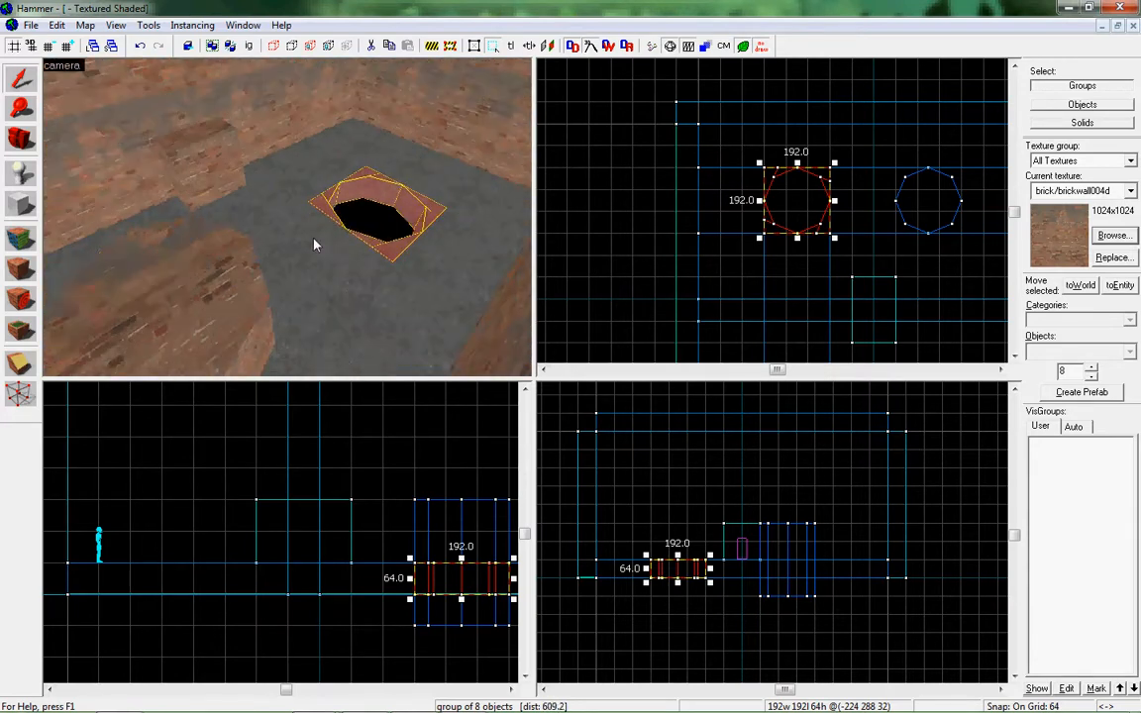
# Undo the cylinder's move and the carving of the square floor piece, and delete the cylinder from the room
pyautogui.hotkey('ctrl', 'z')
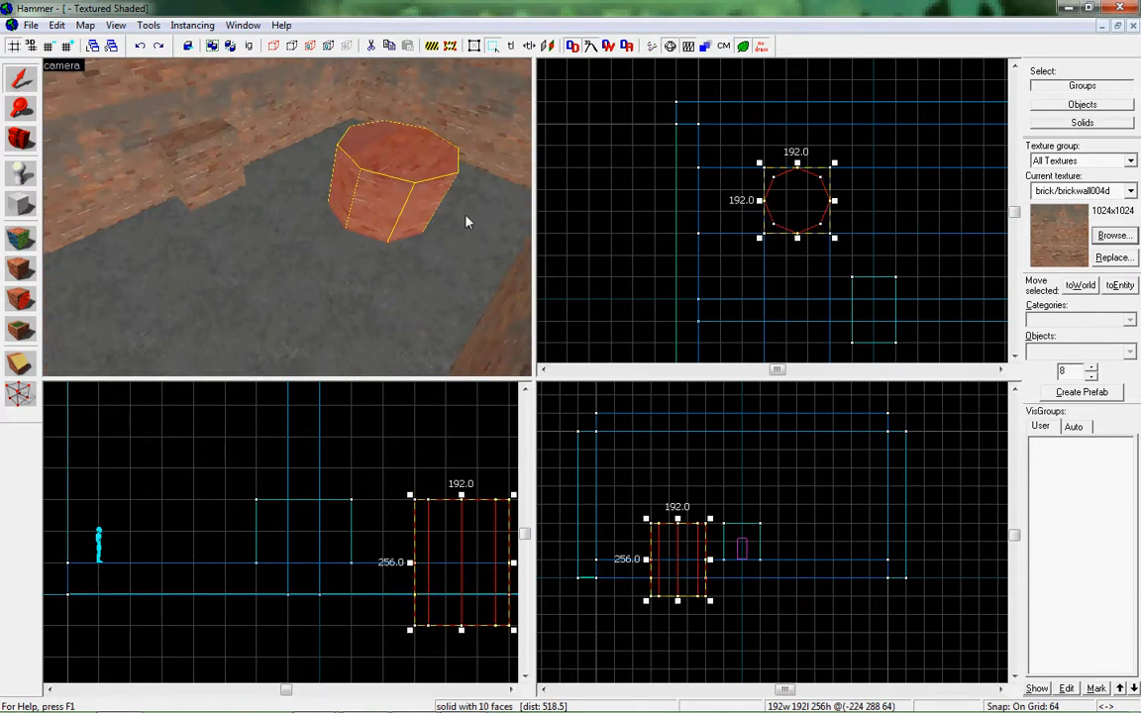
pyautogui.hotkey('ctrl', 'z')
pyautogui.hotkey('ctrl', 'z')
pyautogui.hotkey('ctrl', 'z')
pyautogui.hotkey('ctrl', 'z')
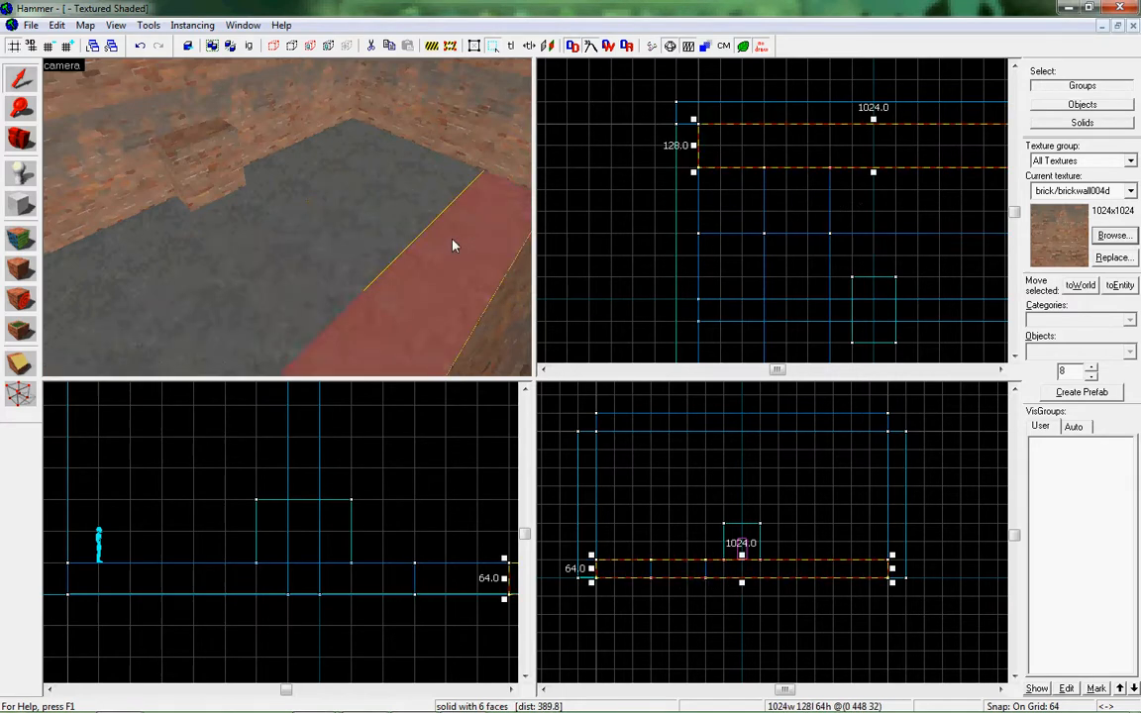
pyautogui.hotkey('ctrl', 'z')
pyautogui.press('s')
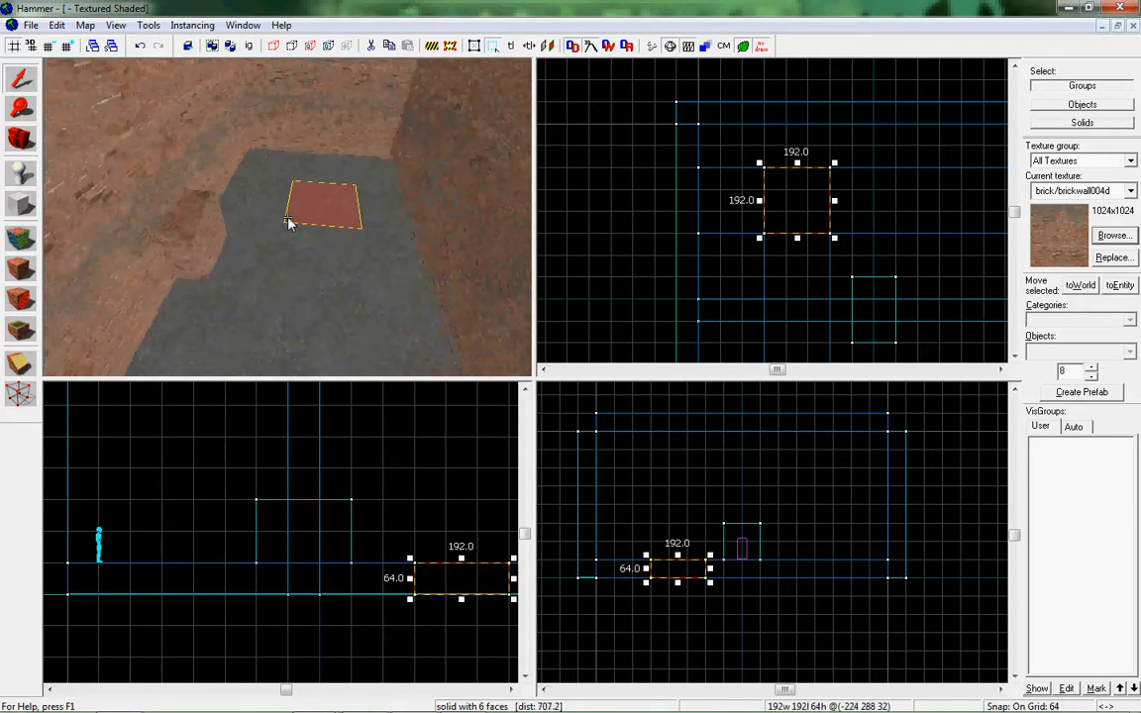
# Clip the 1024-wide brick wall along the block's two sides, top and base in the side view, keeping both sides of each cut
pyautogui.press('w')
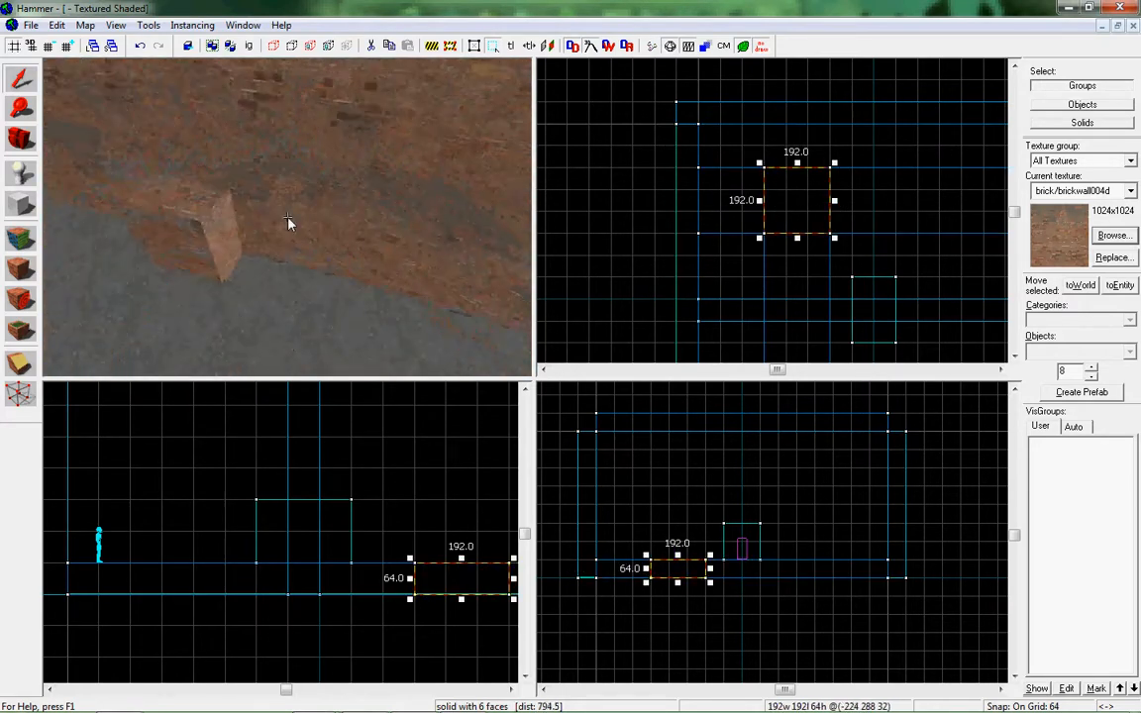
pyautogui.press('s')
pyautogui.press('Left')
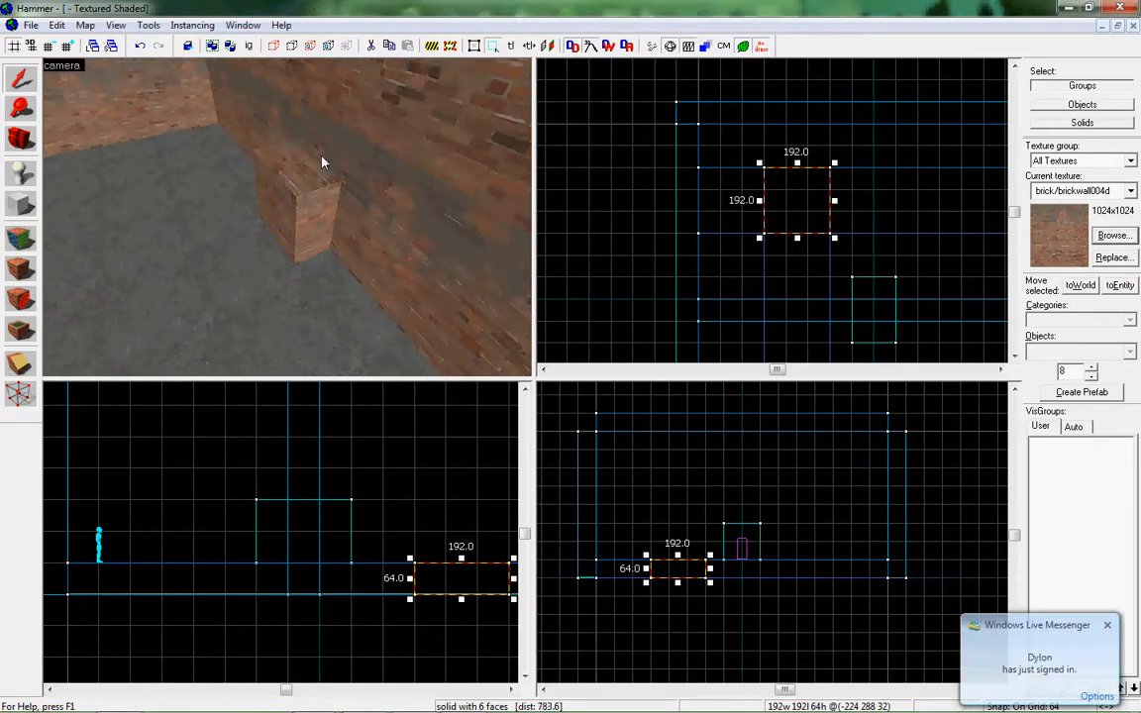
pyautogui.press('Right')
pyautogui.click(347, 195)
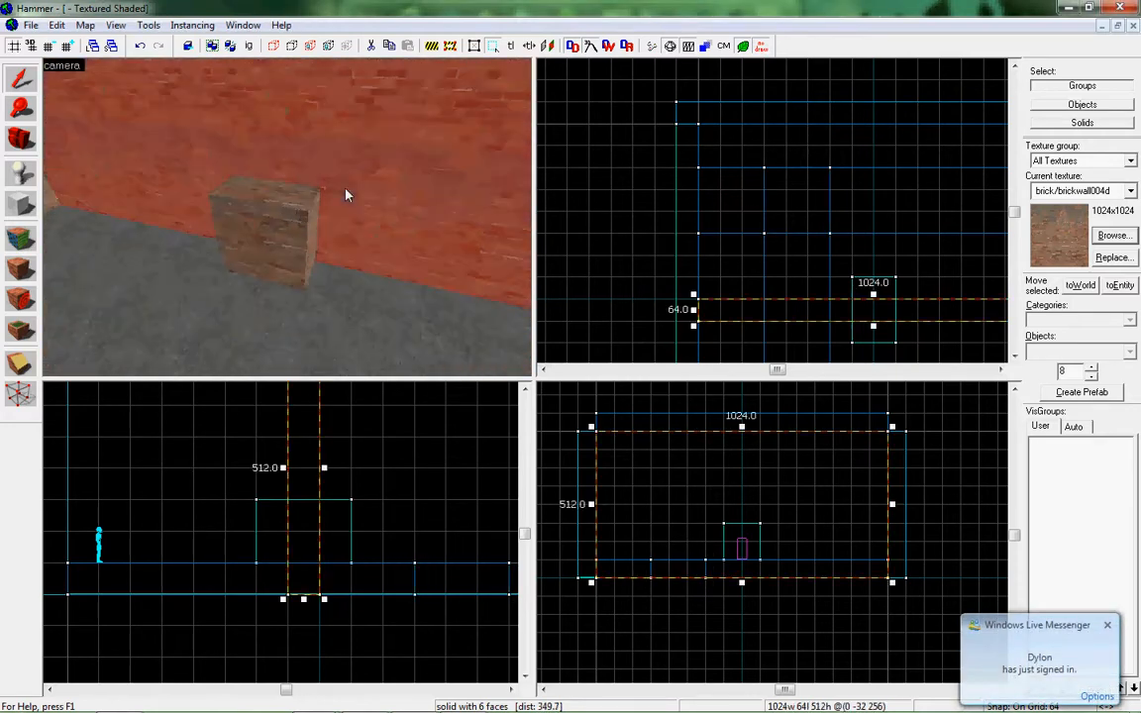
pyautogui.click(301, 248)
pyautogui.click(400, 211)
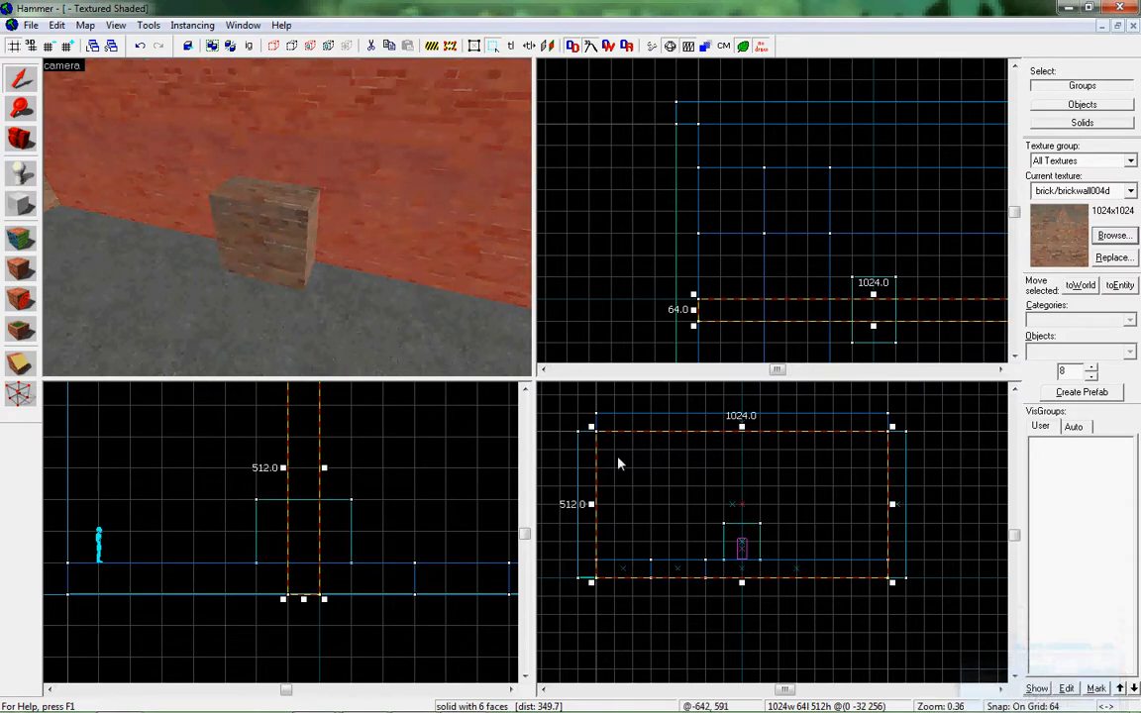
pyautogui.scroll(3, 806, 560)
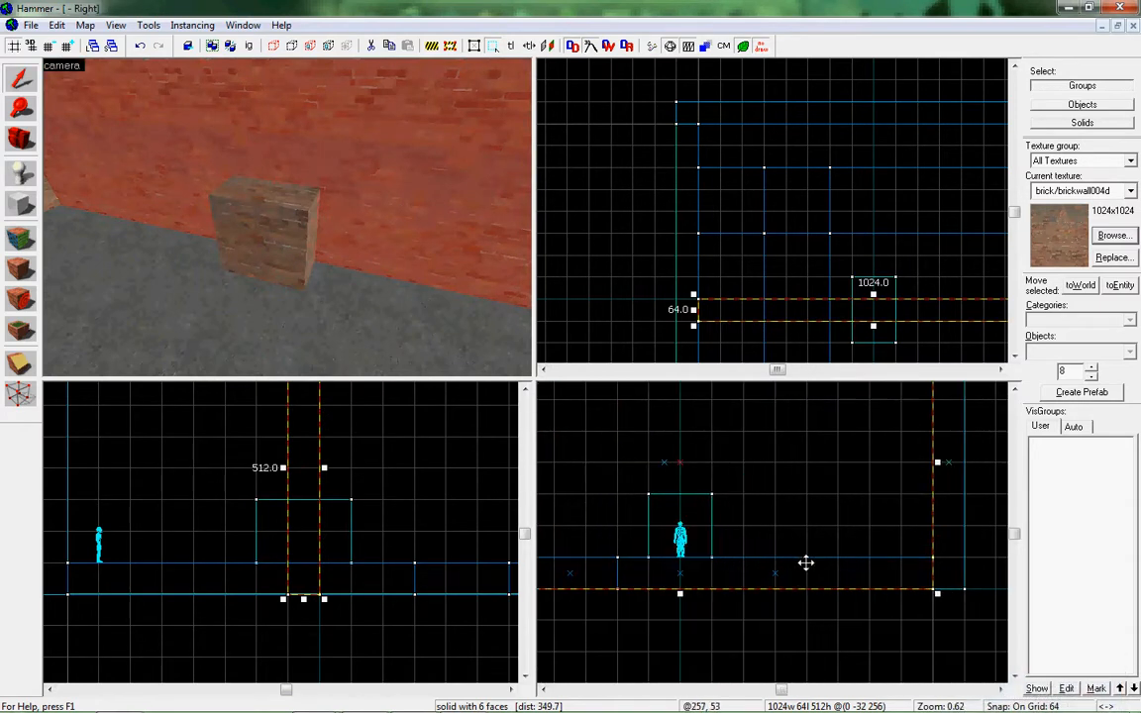
pyautogui.keyDown('ctrl'); pyautogui.click(611, 463); pyautogui.keyUp('ctrl')
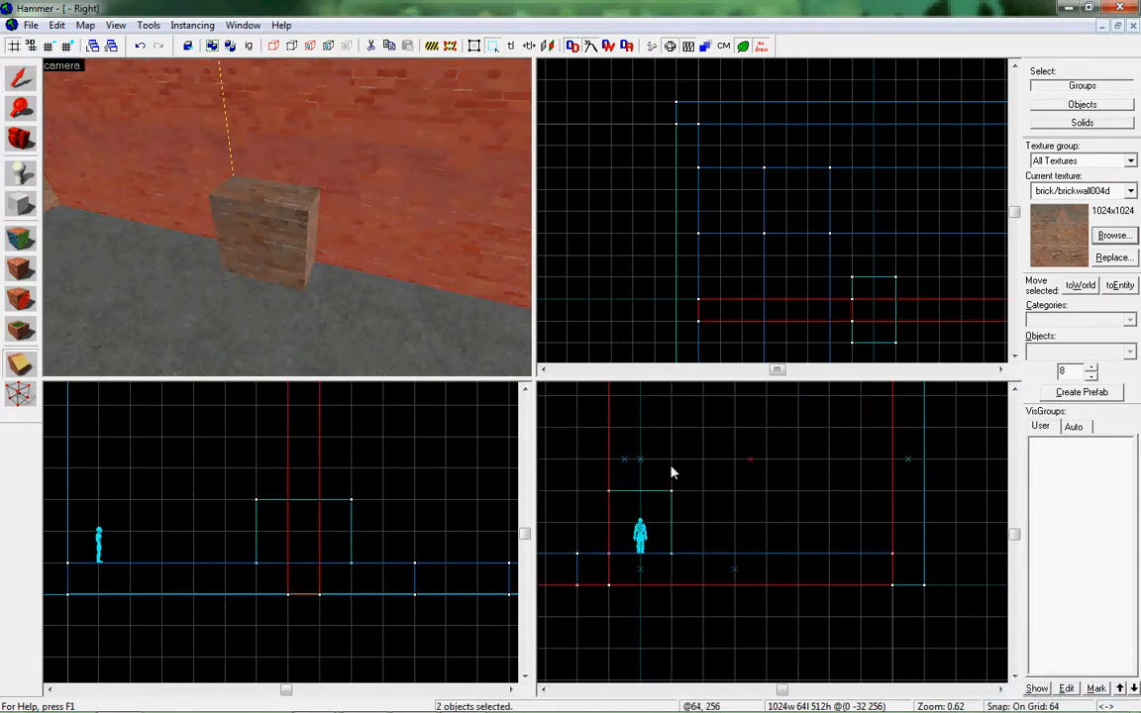
pyautogui.keyDown('ctrl'); pyautogui.click(672, 505); pyautogui.keyUp('ctrl')
pyautogui.keyDown('ctrl'); pyautogui.click(611, 555); pyautogui.keyUp('ctrl')
pyautogui.keyDown('ctrl'); pyautogui.click(655, 556); pyautogui.keyUp('ctrl')
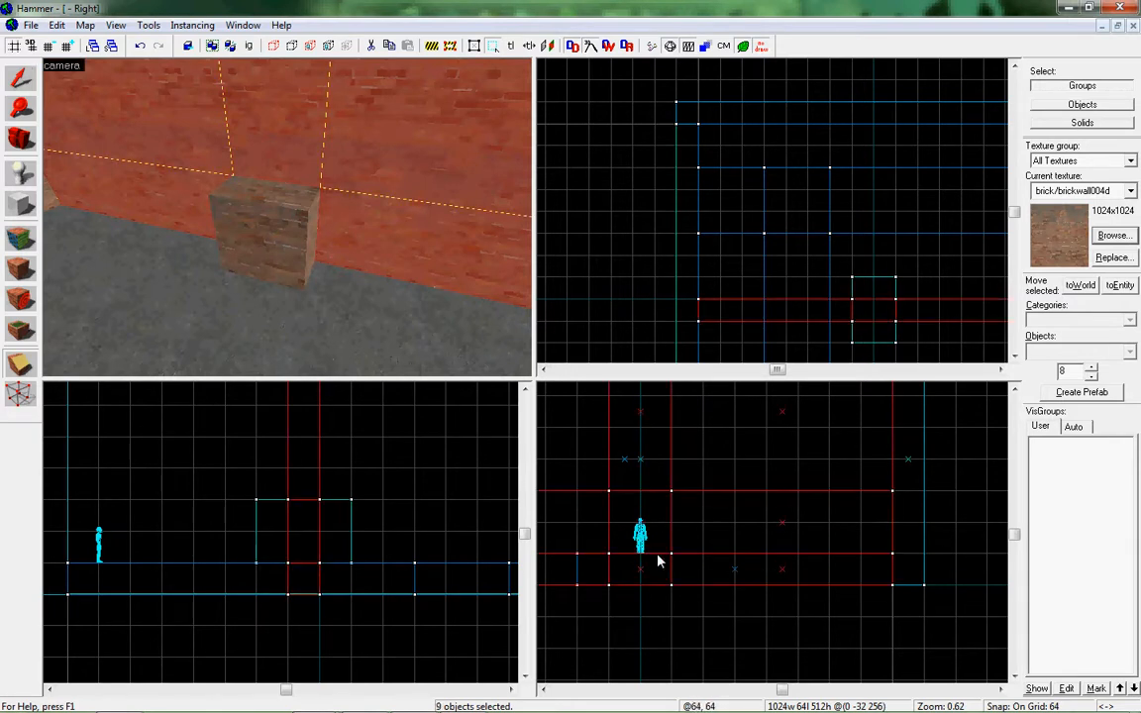
# Move the block out of the wall into the room and delete the wall piece that fills the doorway
pyautogui.click(317, 284)
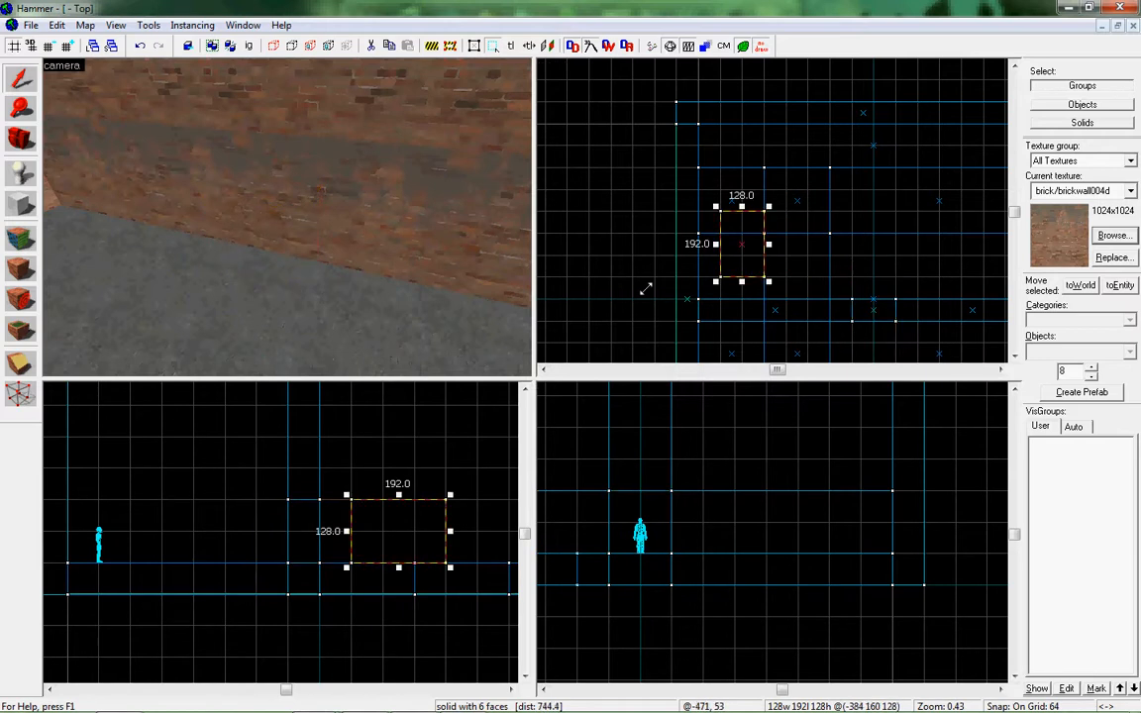
pyautogui.press('Escape')
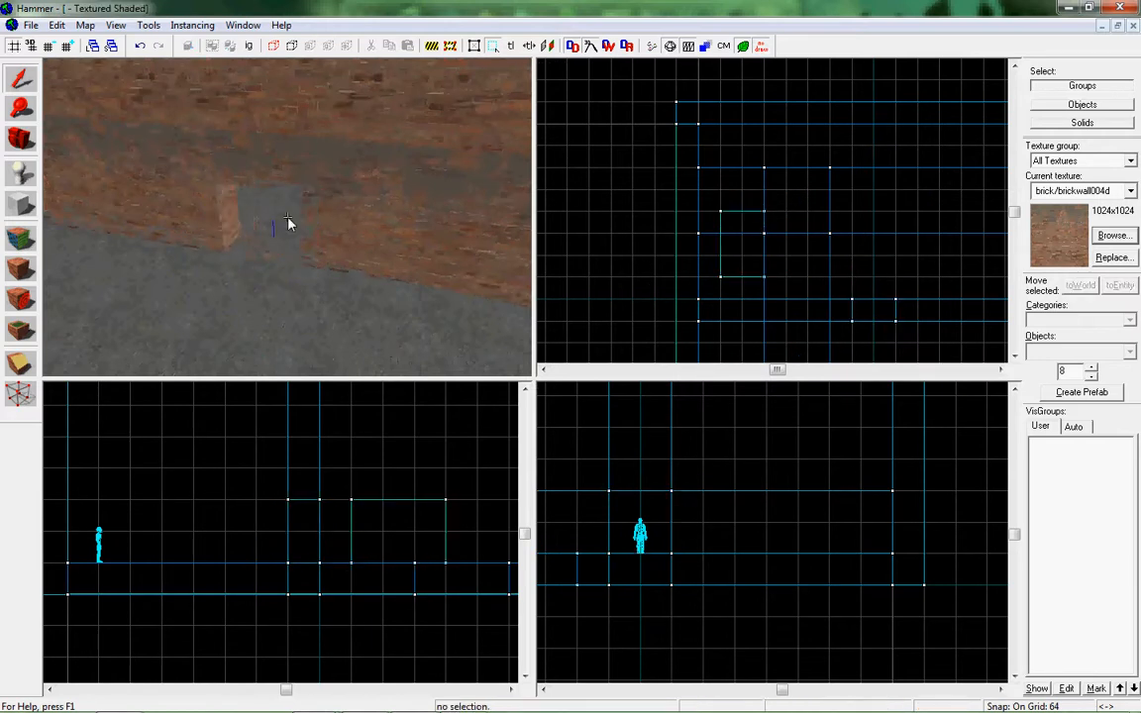
# Select the sill piece and the wall pieces beside the doorway to examine how the wall is split
pyautogui.press('w')
pyautogui.click(283, 282)
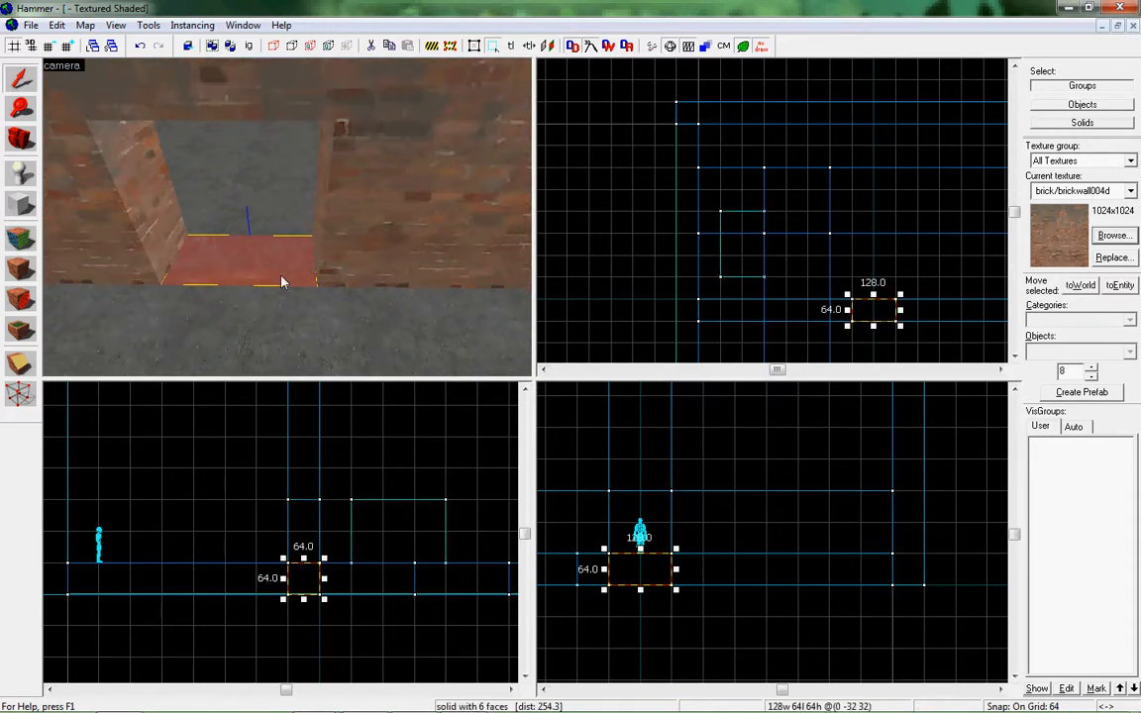
pyautogui.click(217, 265)
pyautogui.click(324, 264)
pyautogui.click(169, 243)
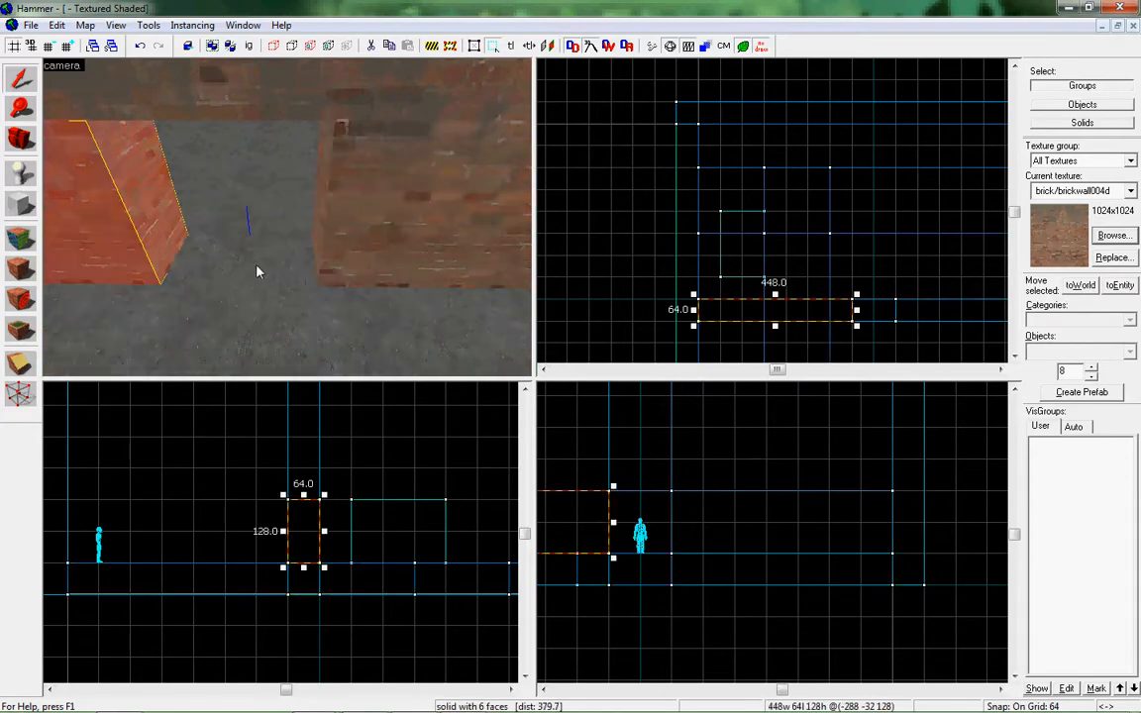
pyautogui.press('s')
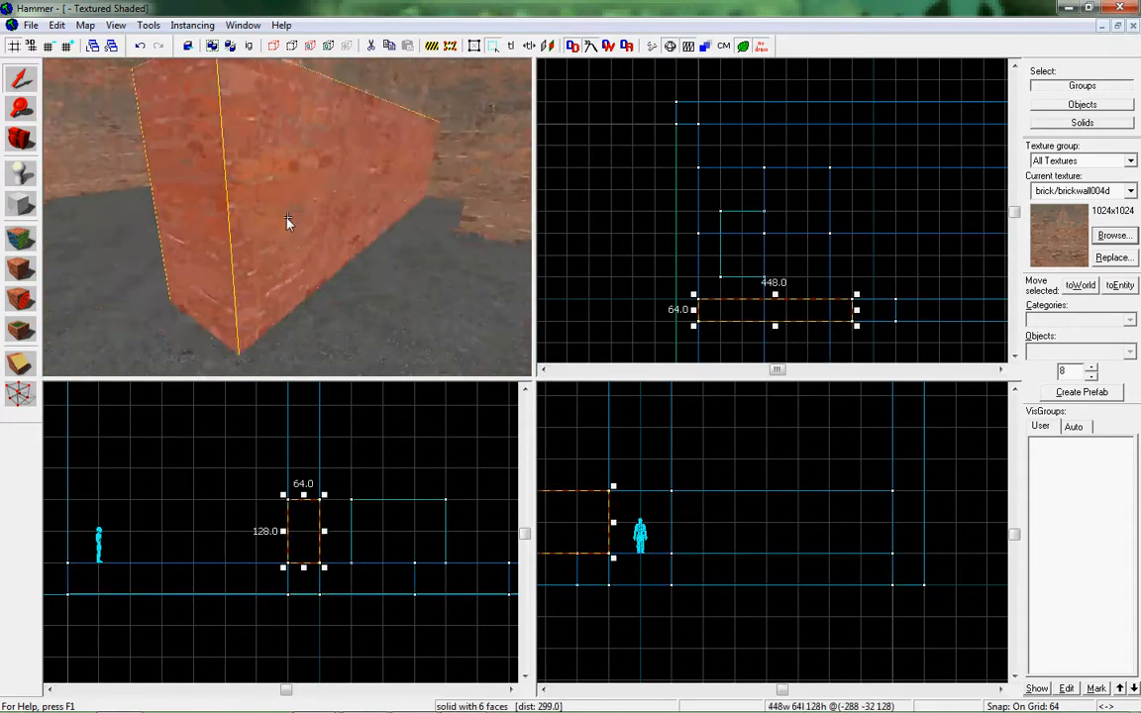
pyautogui.press('w')
pyautogui.press('Right')
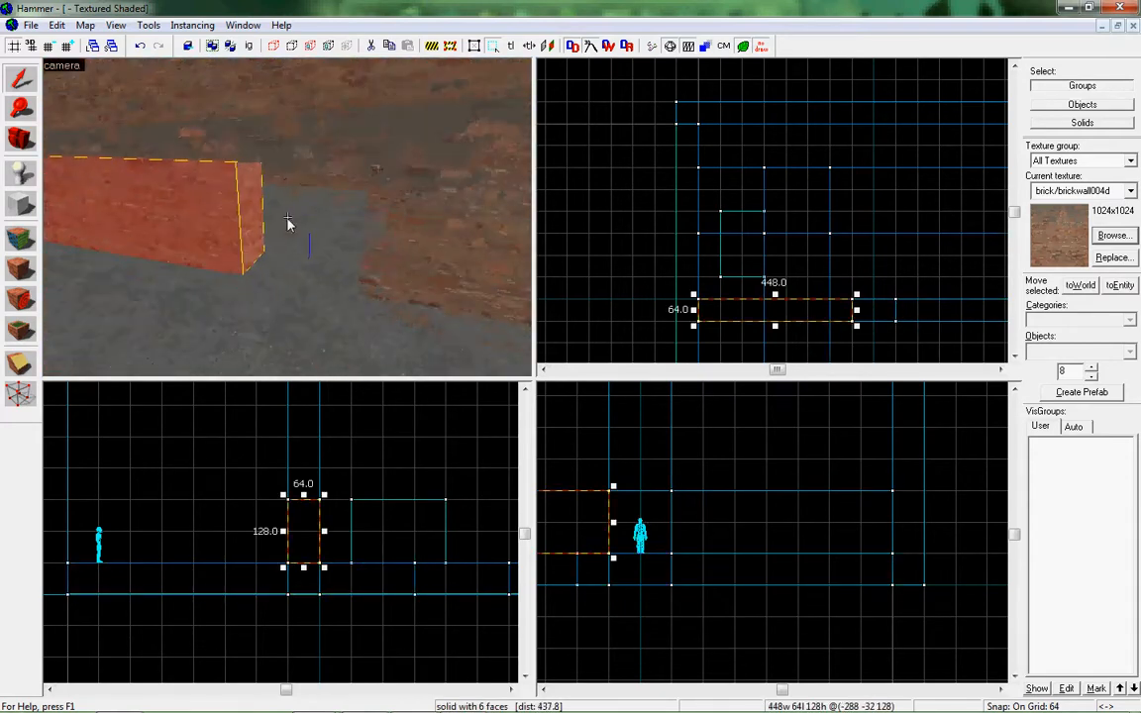
# Delete the 128 by 192 block that was moved aside into the room
pyautogui.click(286, 224)
pyautogui.press('Delete')
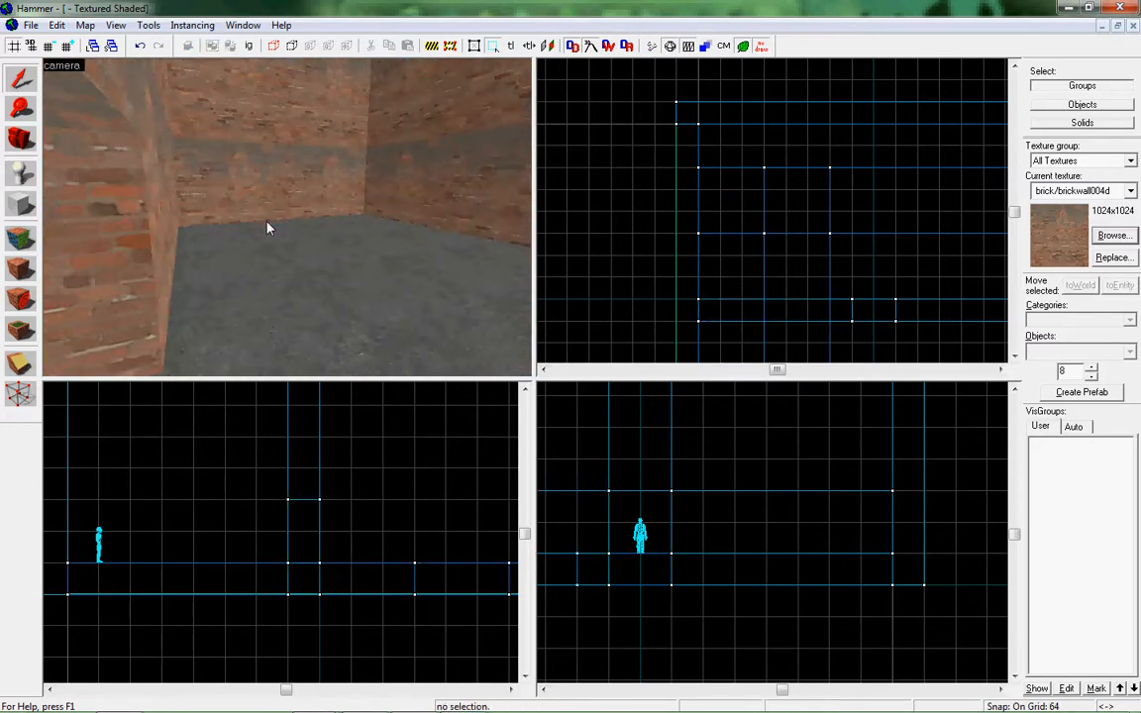
pyautogui.press('s')
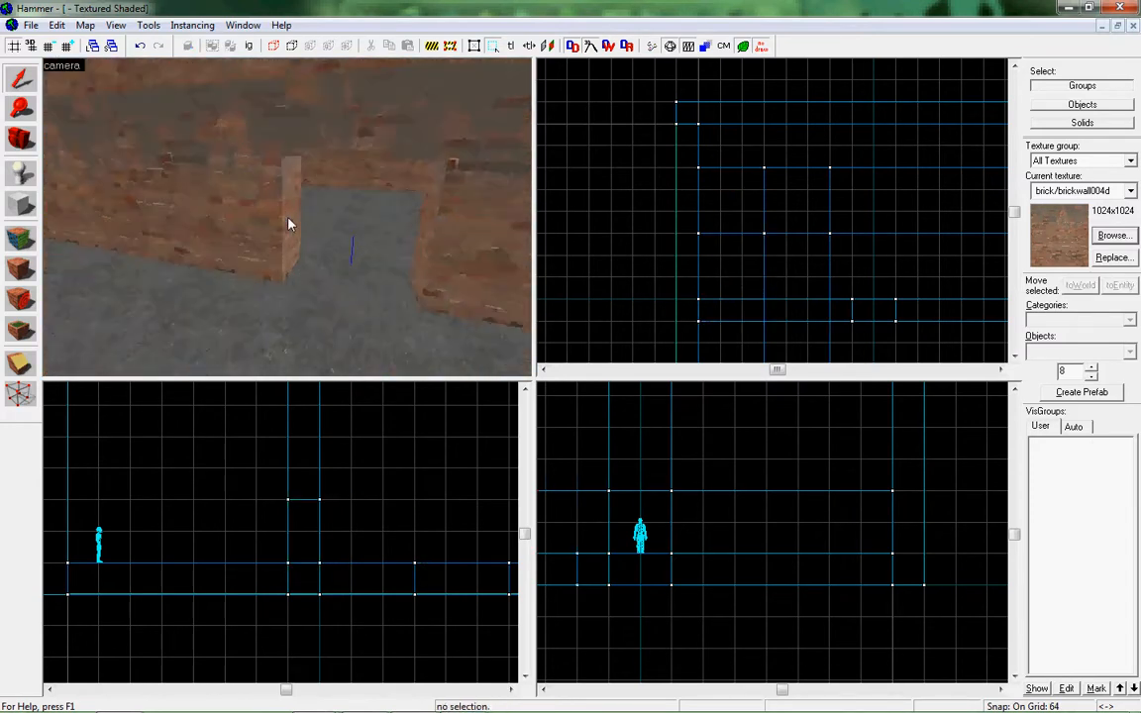
# Filter the texture browser by "door" and choose metal/metaldoor001 as the current texture
pyautogui.click(273, 179)
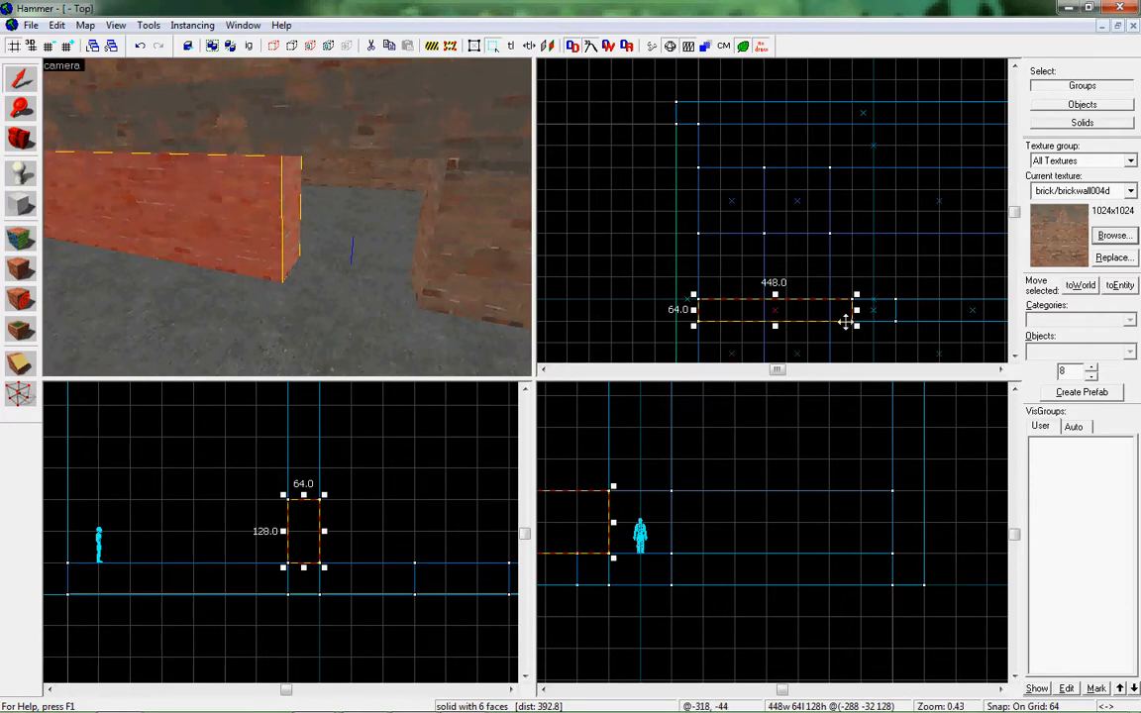
pyautogui.scroll(-2, 891, 322)
pyautogui.scroll(2, 953, 330)
pyautogui.click(1113, 235)
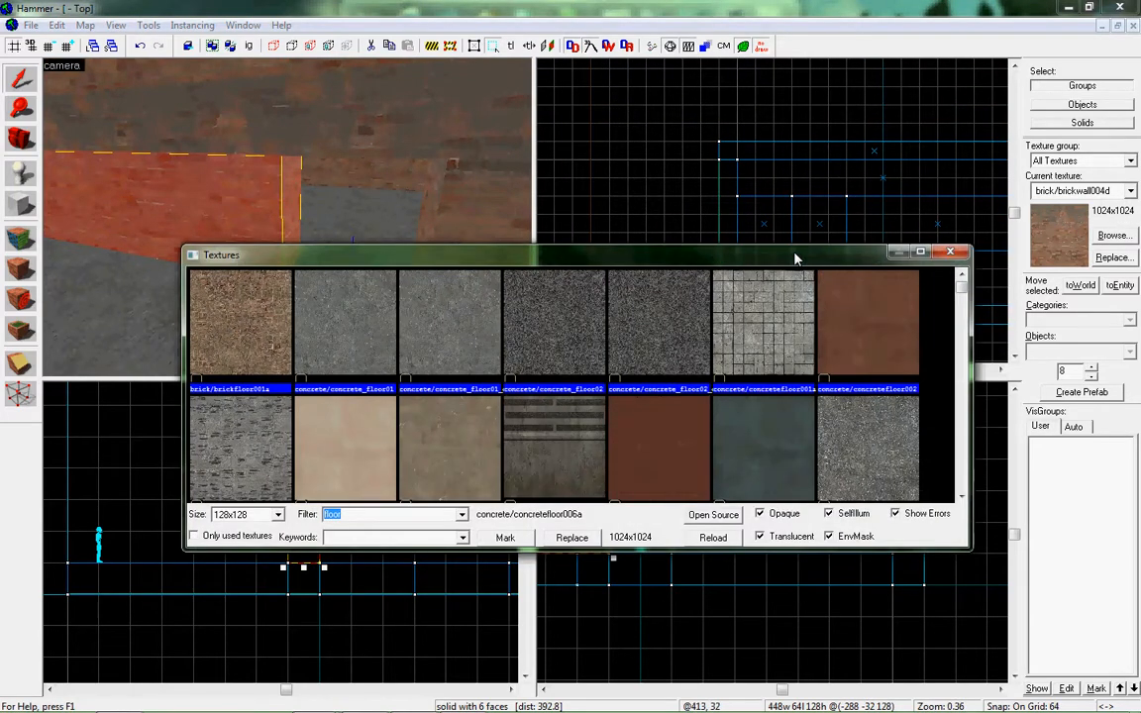
pyautogui.write('door')
pyautogui.click(441, 411)
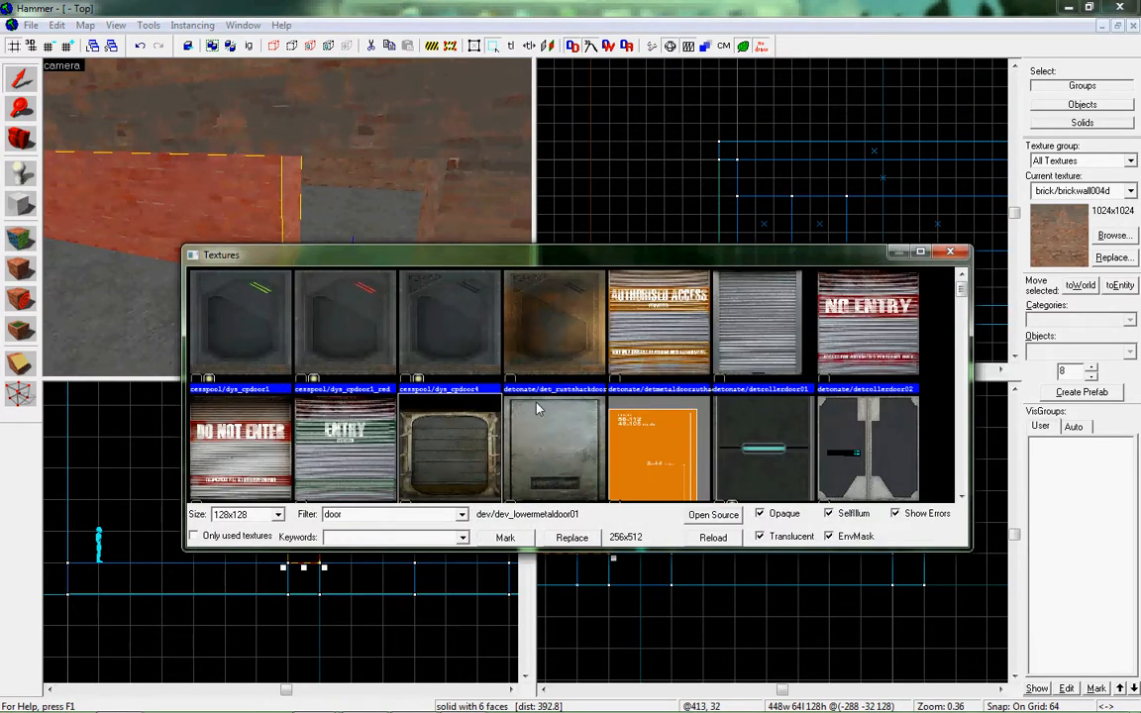
pyautogui.scroll(-1, 827, 364)
pyautogui.scroll(-5, 826, 365)
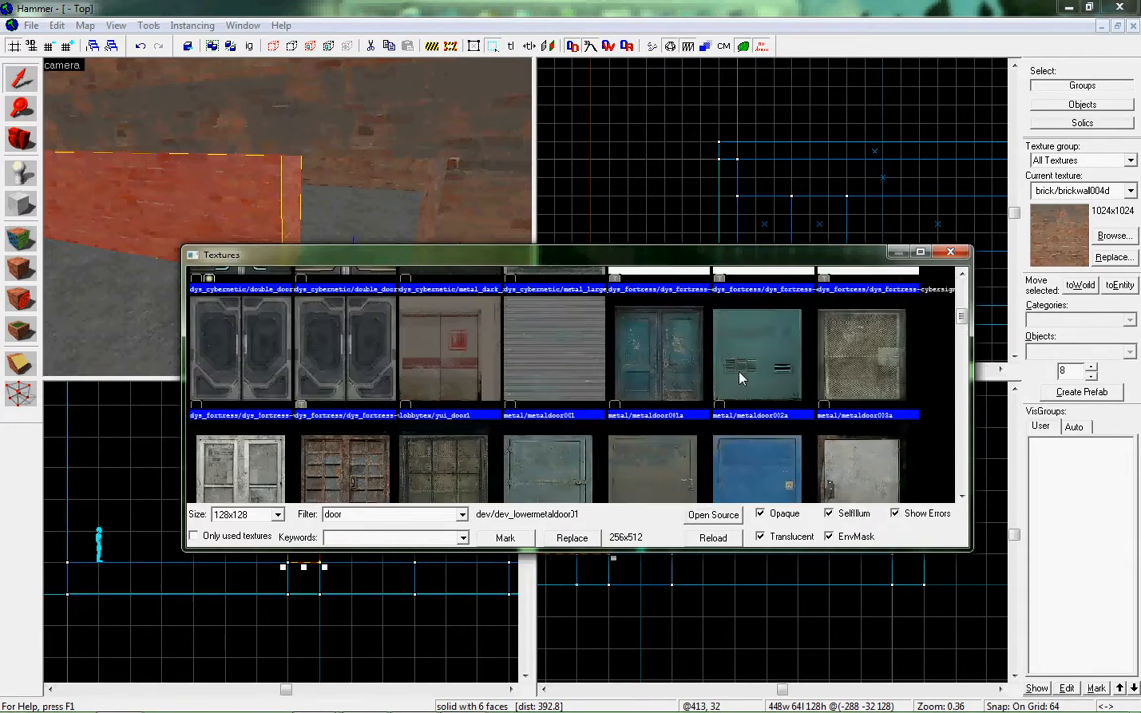
pyautogui.doubleClick(555, 308)
# Try creating a 128 by 64 cylinder brush with the metal/metaldoor001 texture inside the doorway, and undo its creation
pyautogui.scroll(3, 822, 297)
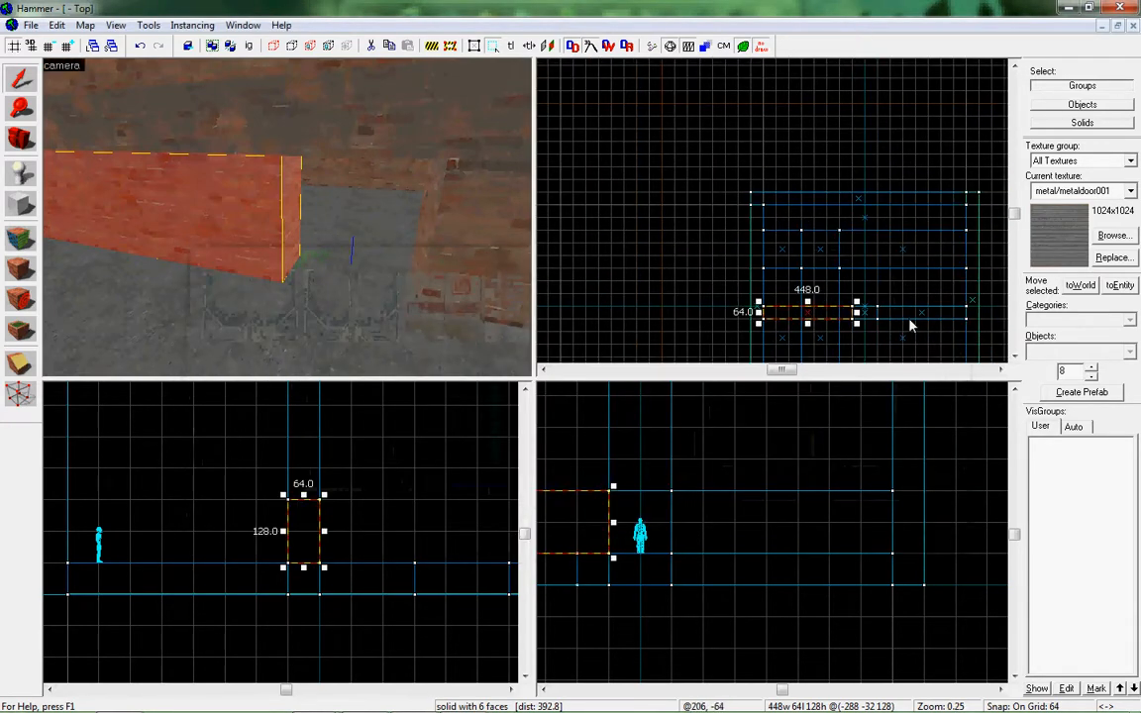
pyautogui.scroll(4, 807, 315)
pyautogui.hotkey('shift', 'b')
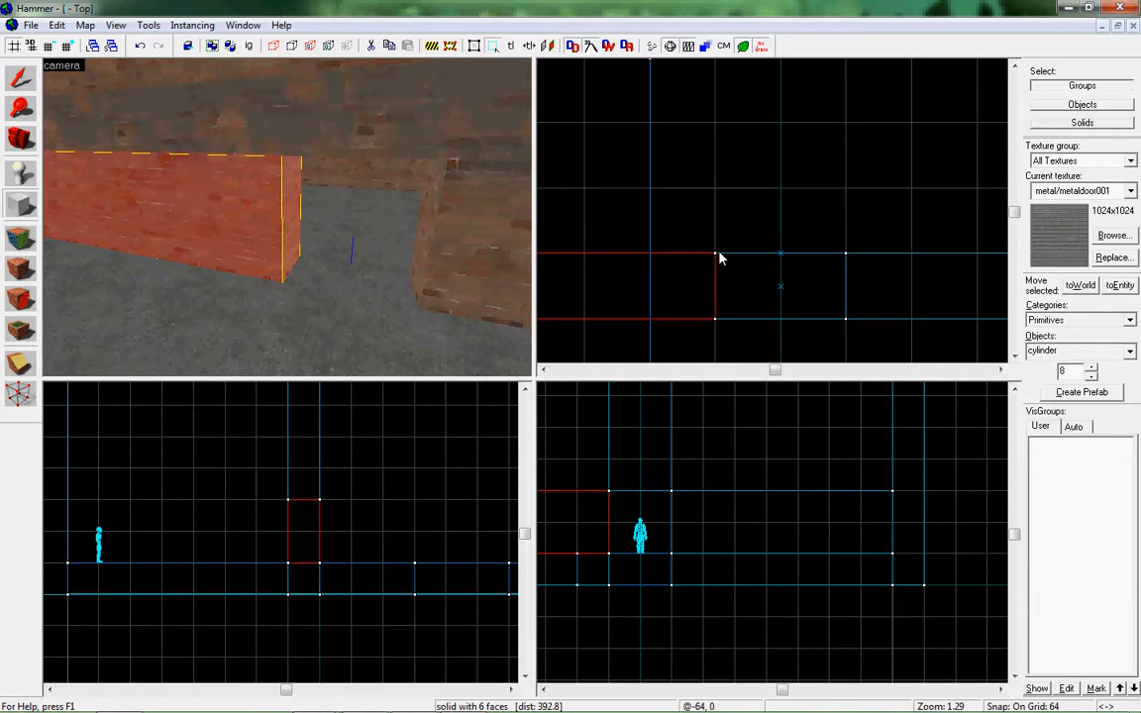
pyautogui.moveTo(716, 255); pyautogui.dragTo(847, 319)
pyautogui.press('Return')
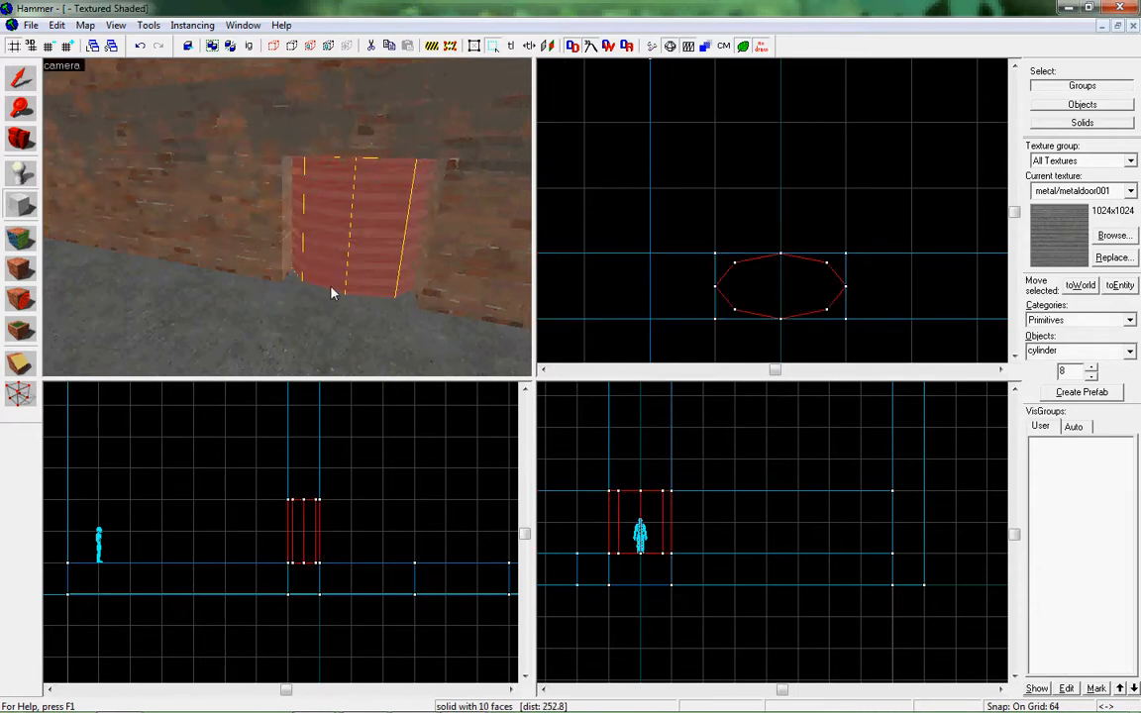
pyautogui.hotkey('ctrl', 'z')
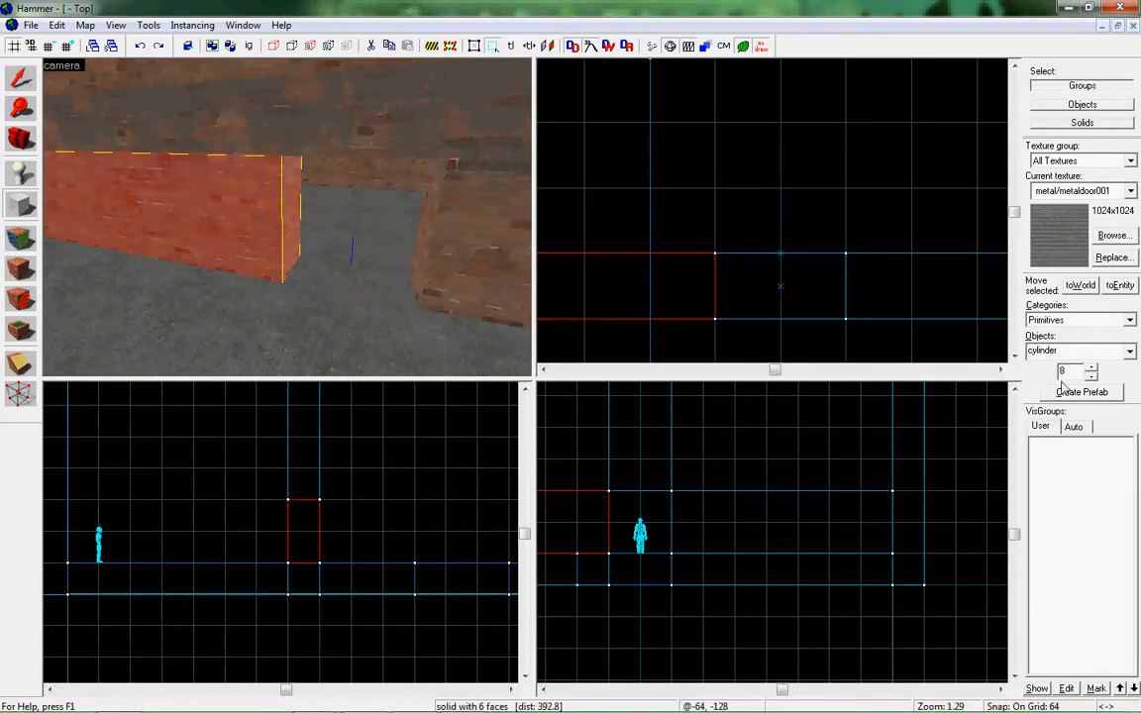
# Create a 128 by 64 block brush with the metal/metaldoor001 texture, 128 units high, filling the doorway
pyautogui.click(1130, 351)
pyautogui.click(1108, 382)
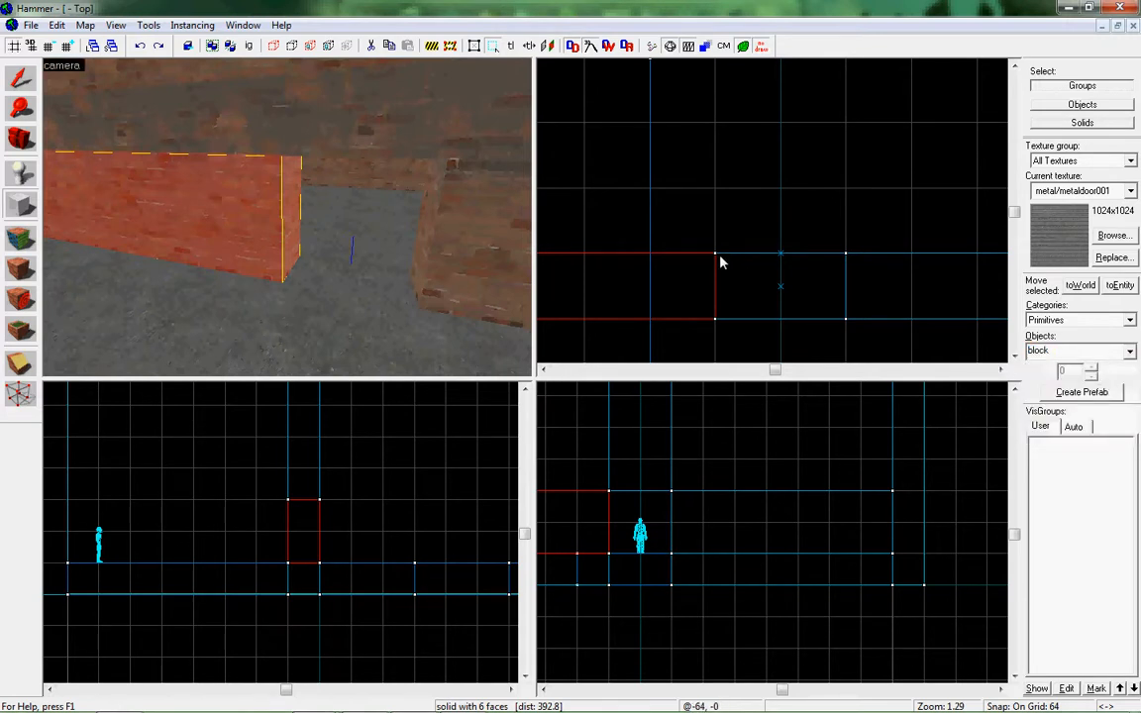
pyautogui.moveTo(715, 254); pyautogui.dragTo(843, 318)
pyautogui.press('Return')
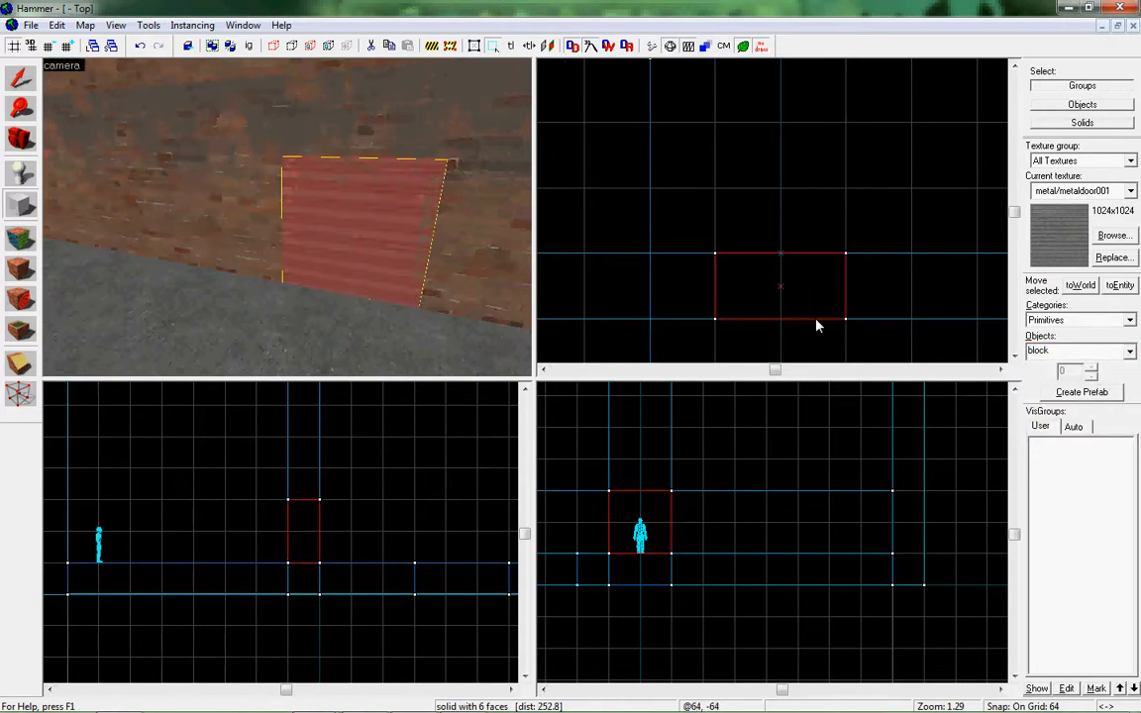
# Select the metal door brush, tie it to an entity and set its class to func_door
pyautogui.press('z')
pyautogui.press('z')
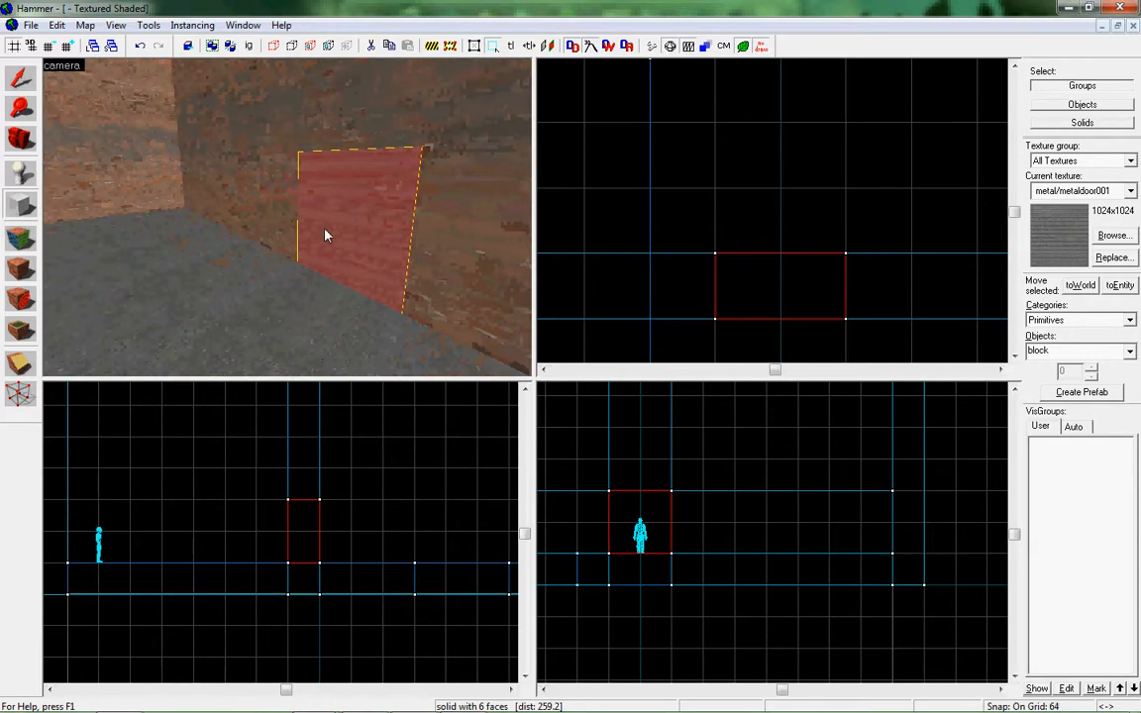
pyautogui.hotkey('shift', 's')
pyautogui.press('z')
pyautogui.press('w')
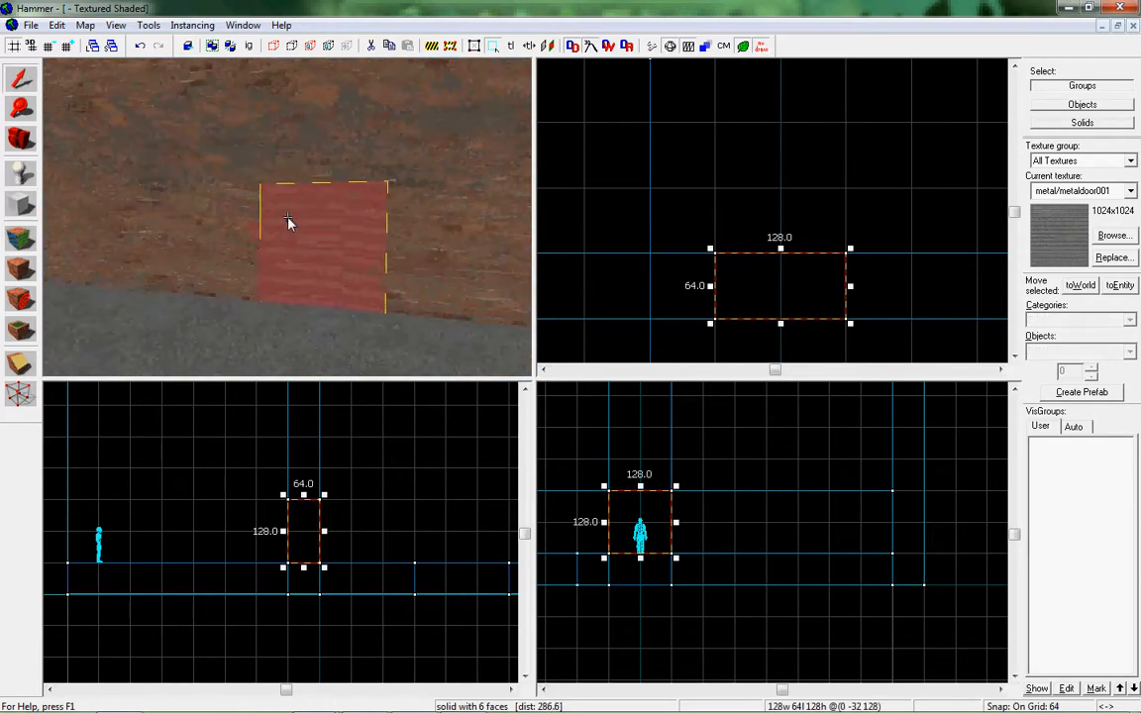
pyautogui.press('z')
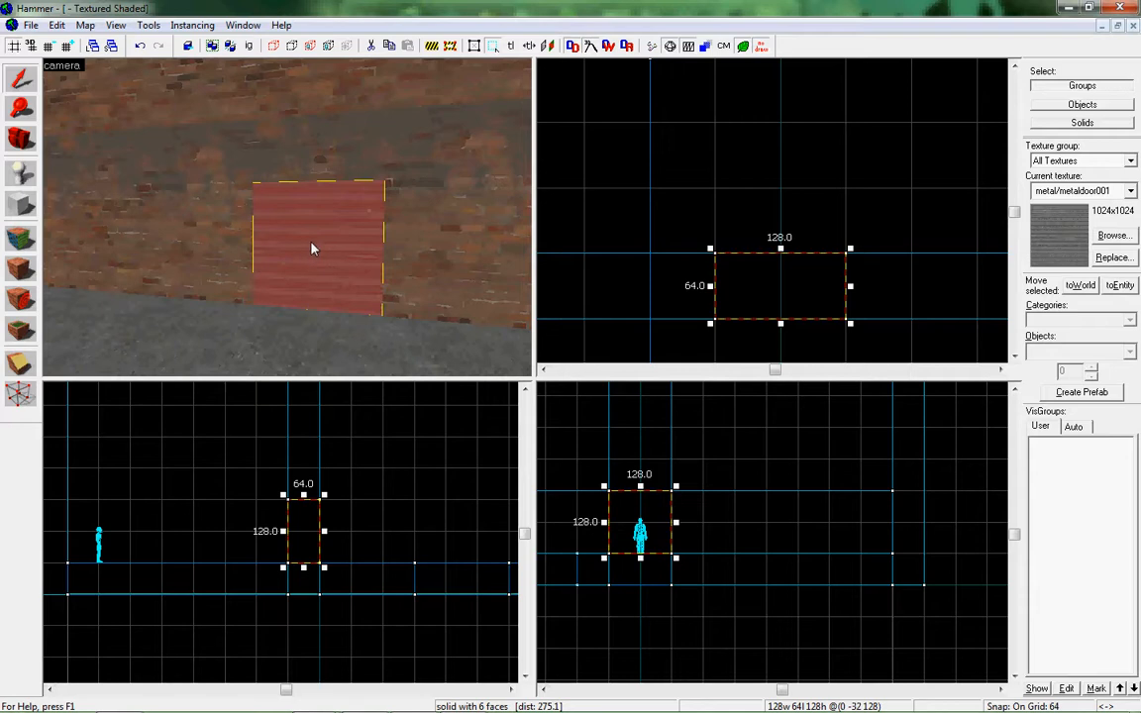
pyautogui.click(1118, 286)
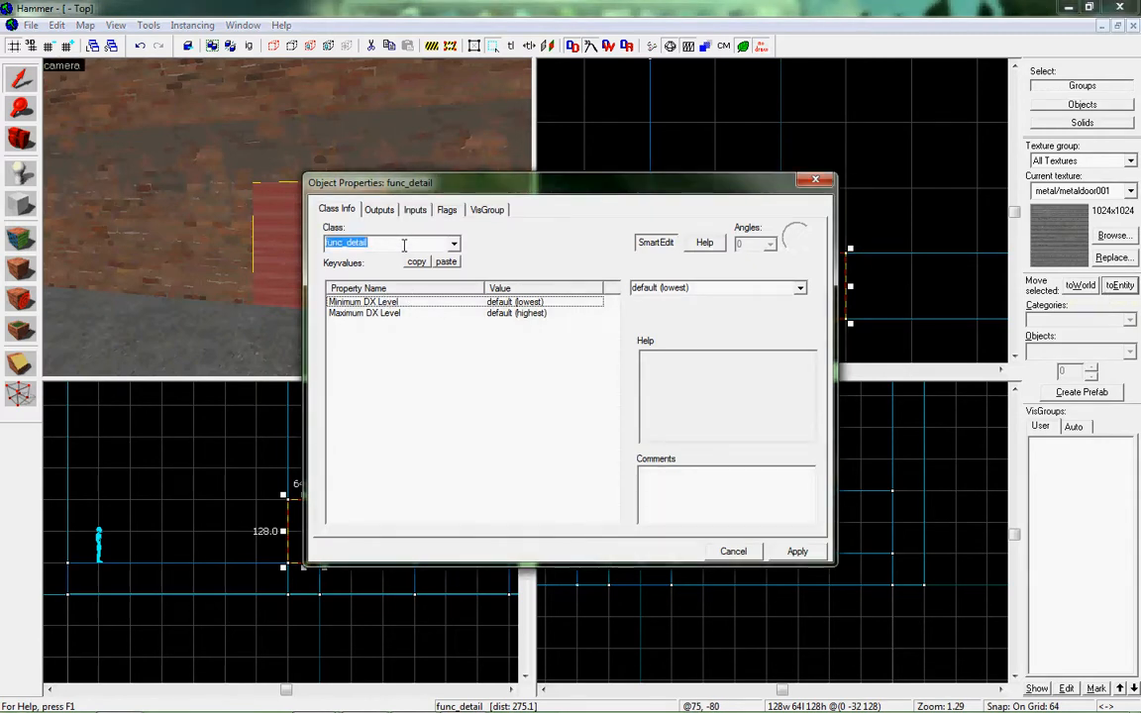
pyautogui.write('func_door')
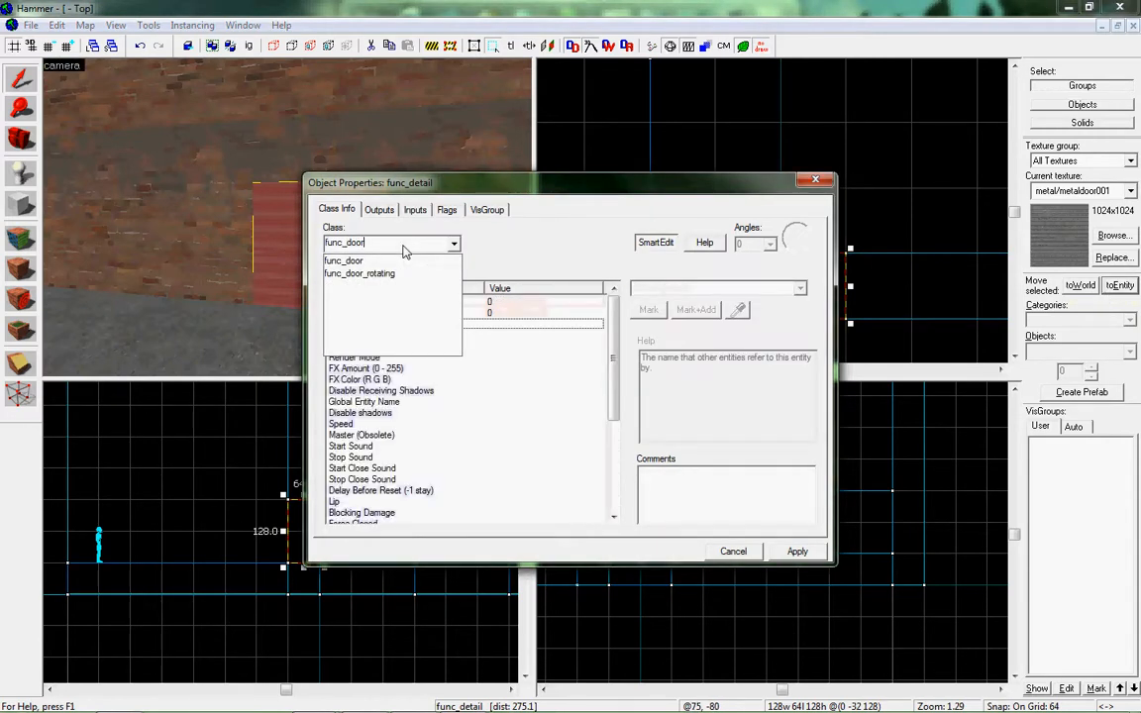
pyautogui.press('Return')
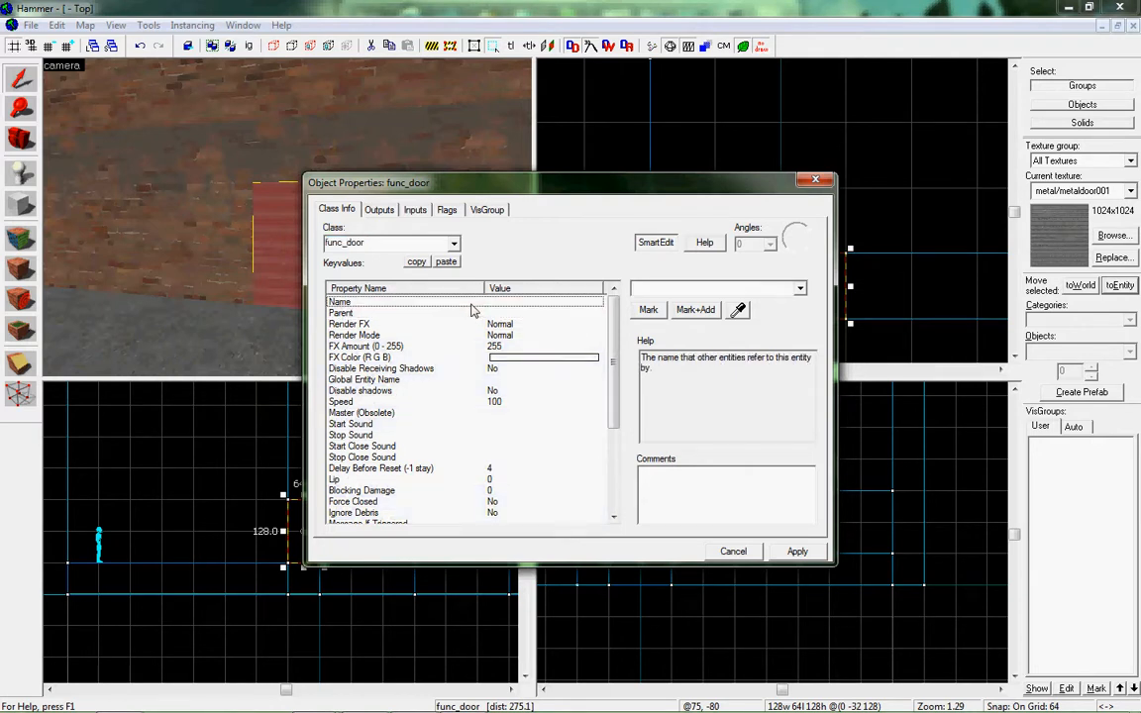
# Name the door entity door_01
pyautogui.scroll(-1, 493, 320)
pyautogui.scroll(1, 492, 320)
pyautogui.click(699, 285)
pyautogui.write('door')
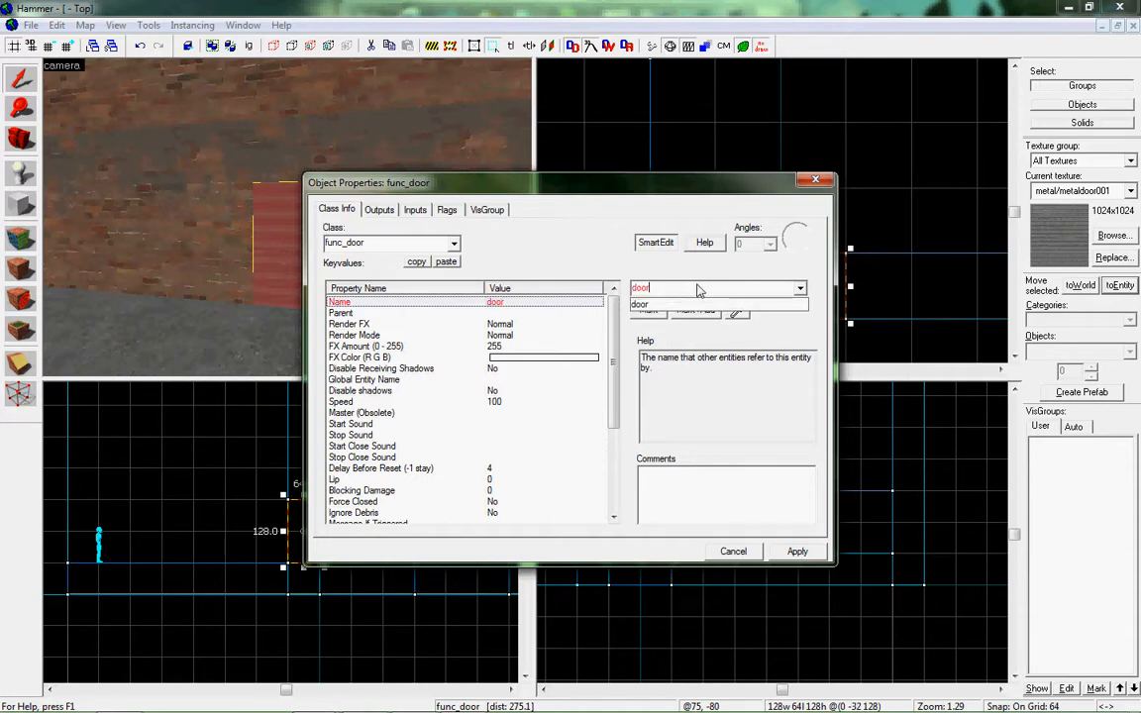
pyautogui.write('_01')
pyautogui.press('Return')
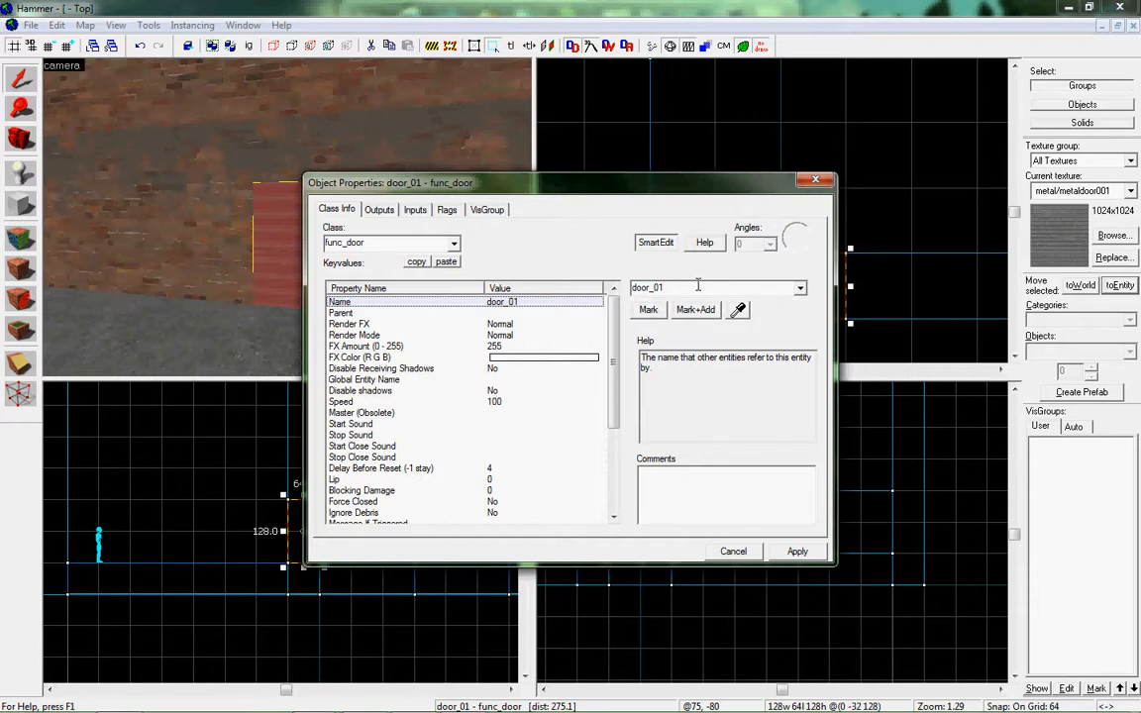
# Set the door's movement speed to 800
pyautogui.click(436, 402)
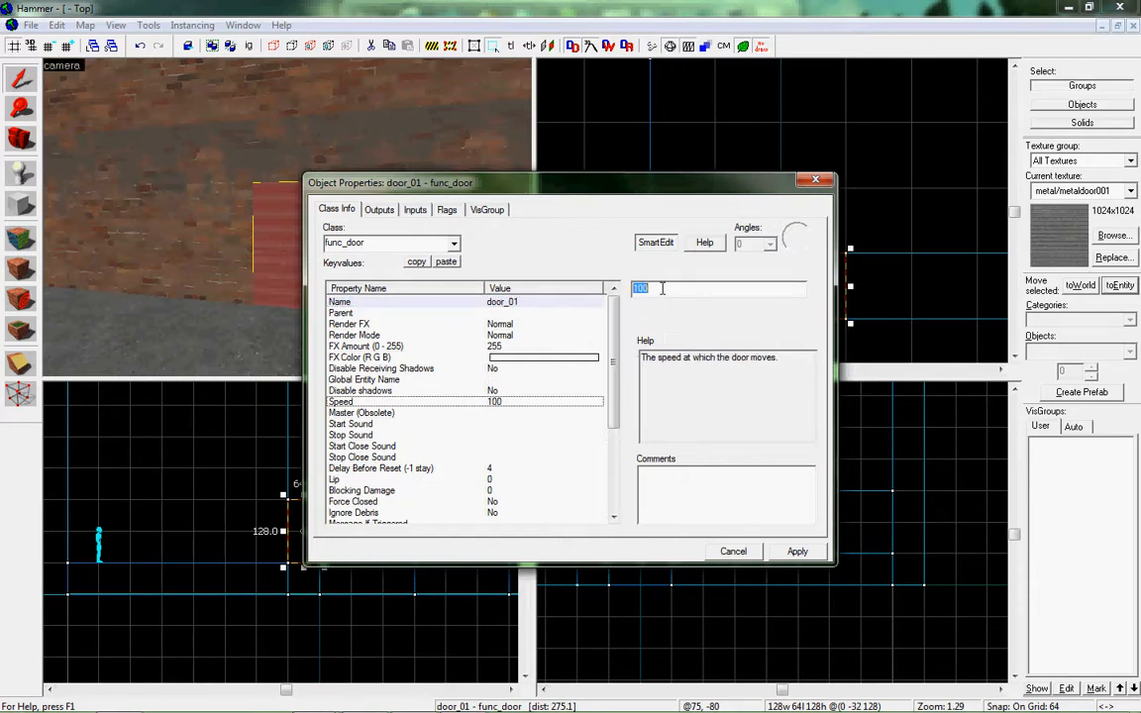
pyautogui.moveTo(667, 191); pyautogui.dragTo(606, 149)
pyautogui.write('800')
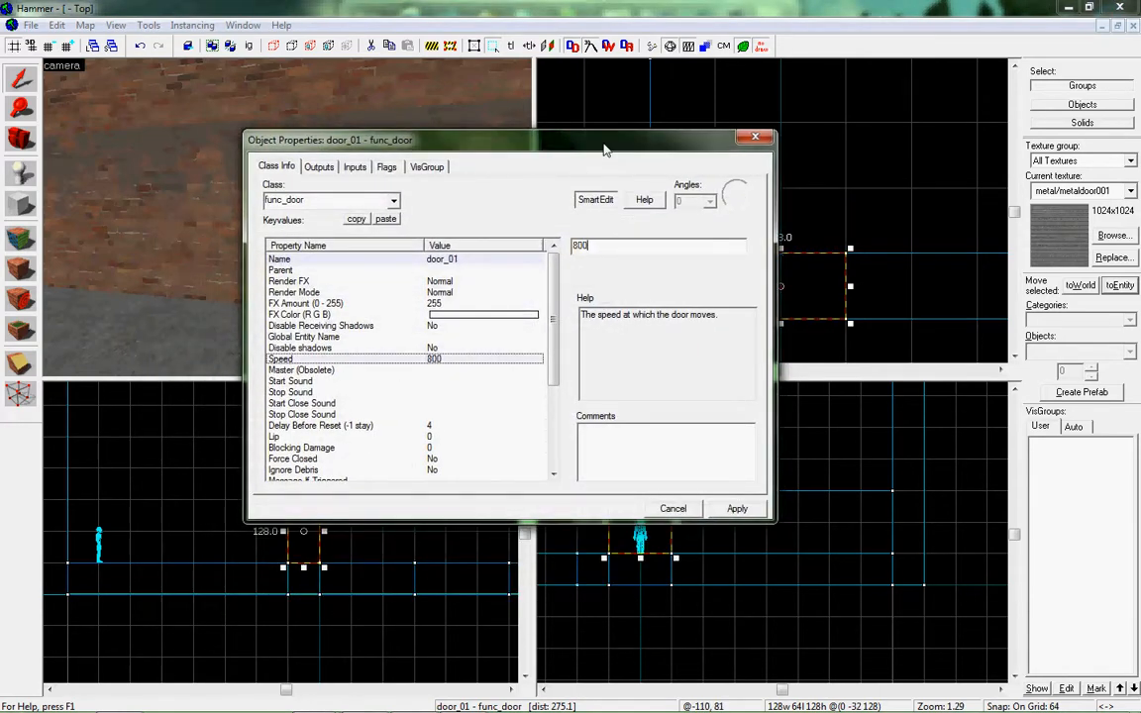
pyautogui.press('Tab')
# Set the door's Delay Before Reset to 1 second
pyautogui.click(389, 395)
pyautogui.scroll(-1, 394, 327)
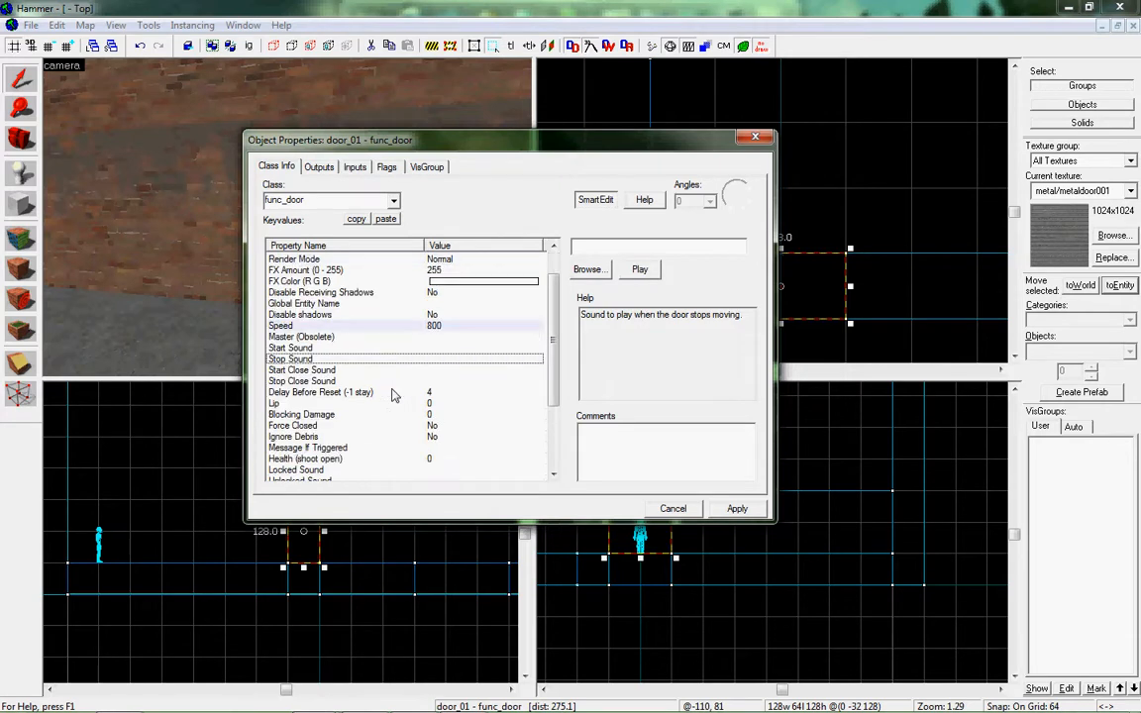
pyautogui.click(431, 404)
pyautogui.click(431, 393)
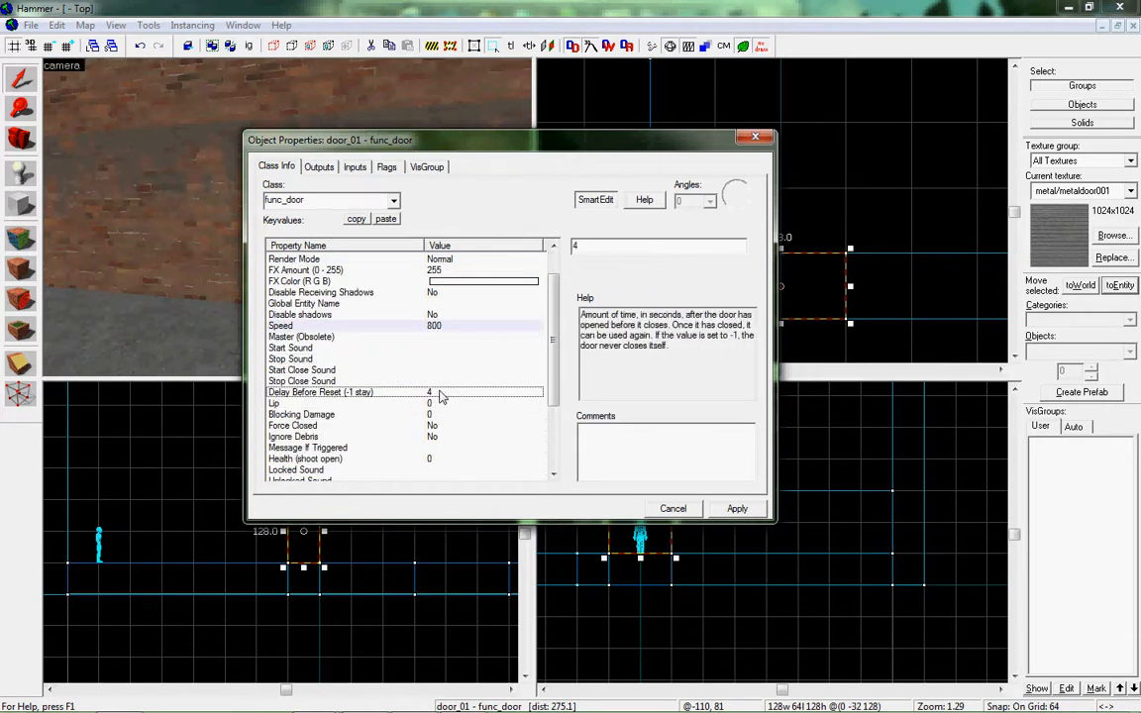
pyautogui.doubleClick(593, 247)
pyautogui.press('Return')
# Examine the door's Lip setting and its remaining property values, and close the object properties
pyautogui.click(333, 392)
pyautogui.scroll(-1, 333, 393)
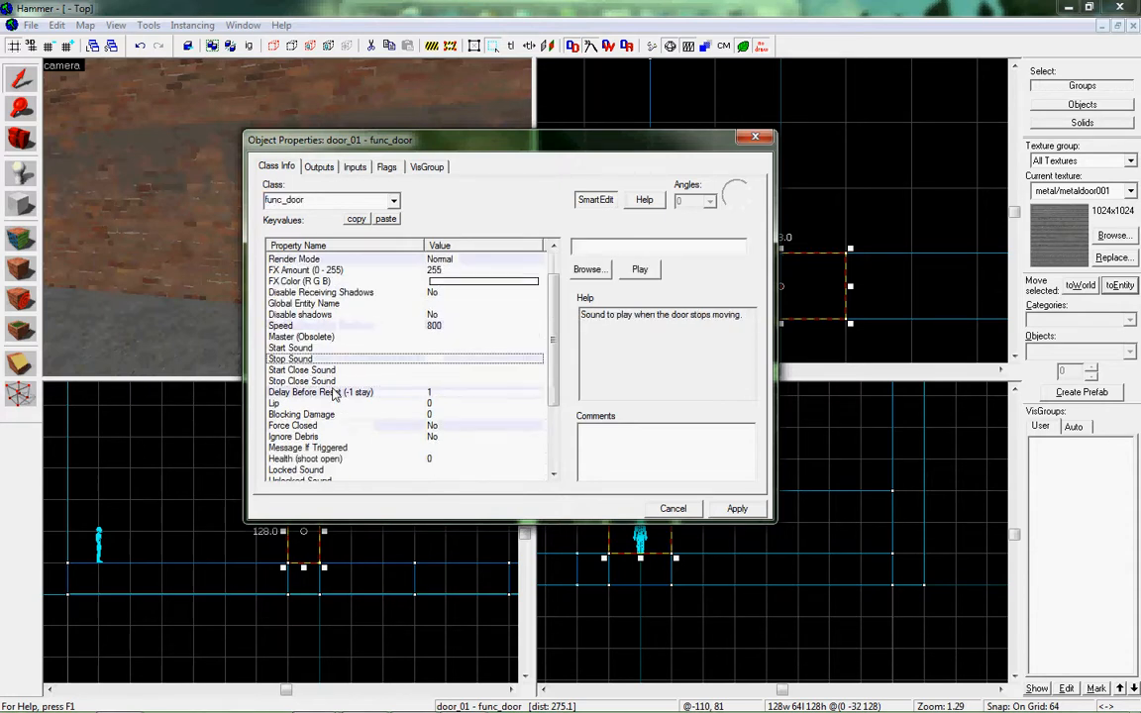
pyautogui.click(435, 403)
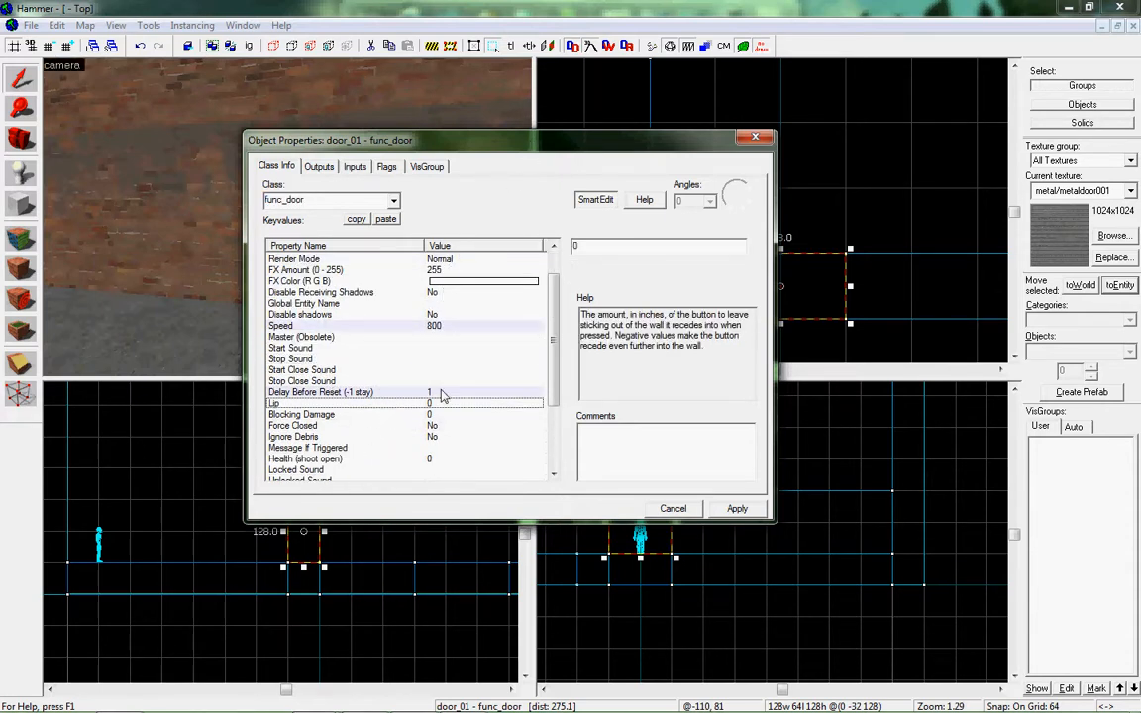
pyautogui.scroll(-4, 442, 395)
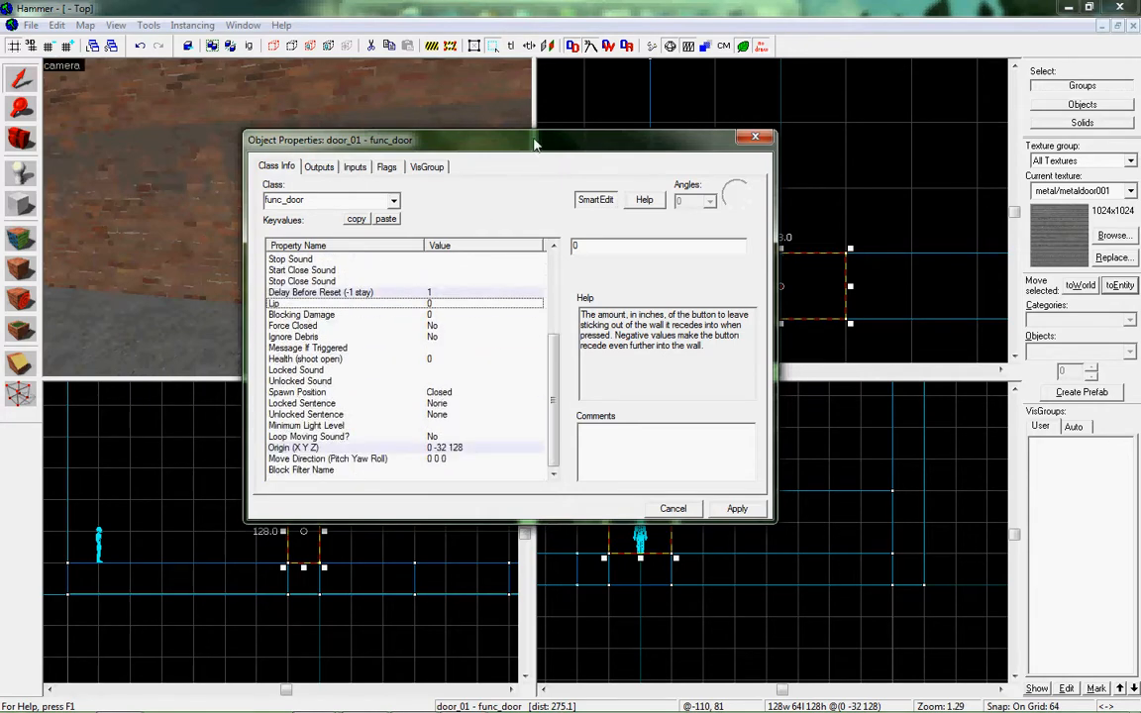
pyautogui.moveTo(534, 146); pyautogui.dragTo(759, 103)
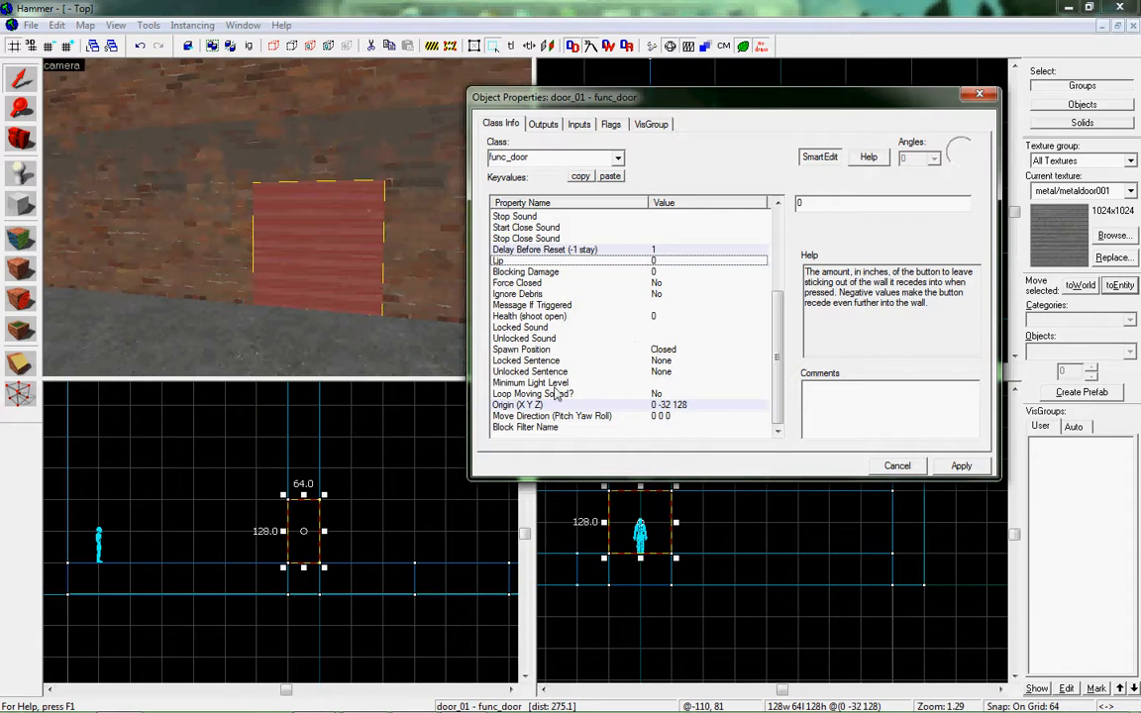
pyautogui.scroll(4, 931, 467)
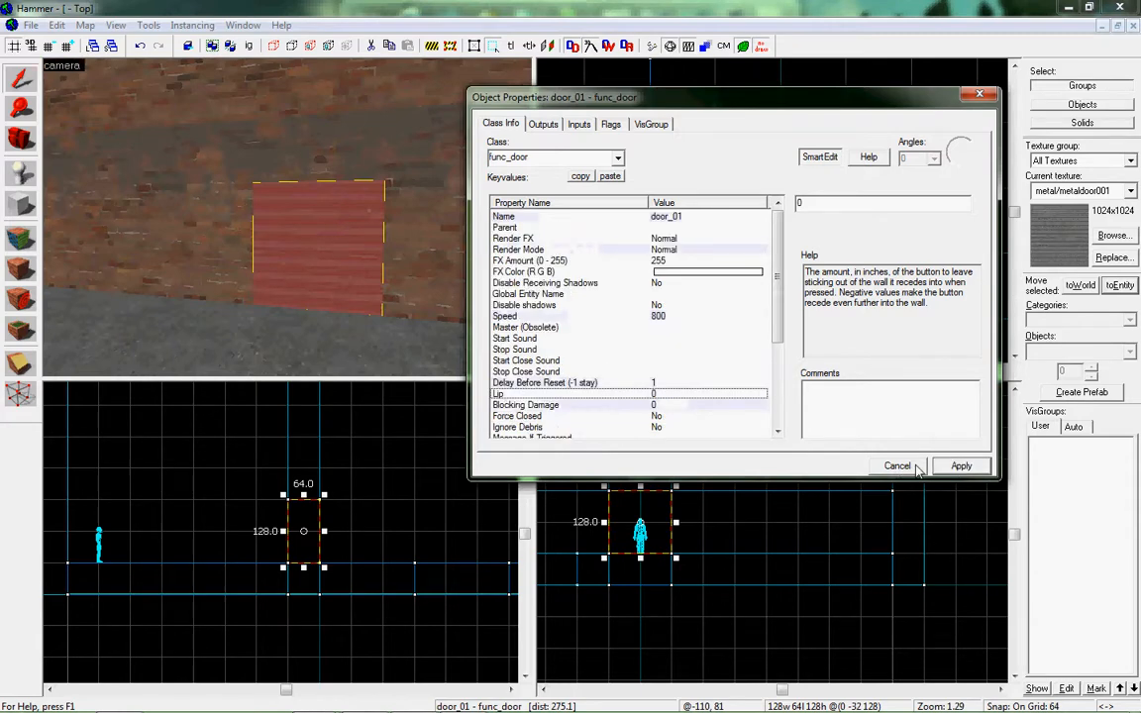
pyautogui.moveTo(786, 105); pyautogui.dragTo(751, 133)
pyautogui.click(876, 488)
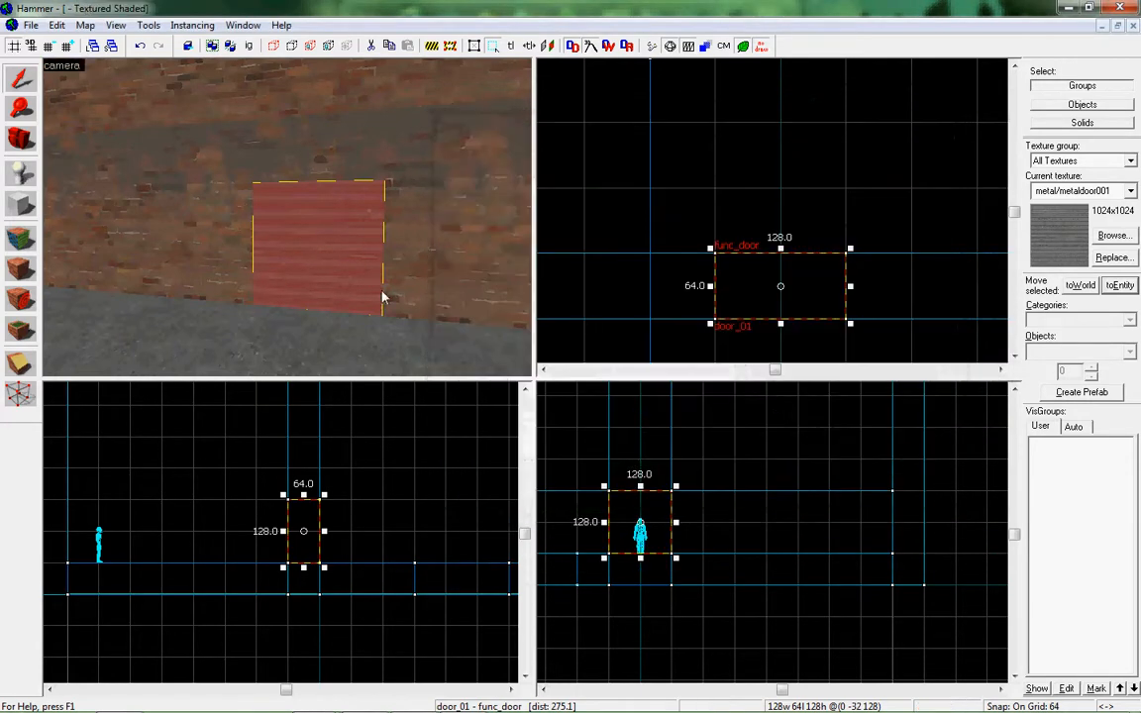
pyautogui.scroll(3, 324, 554)
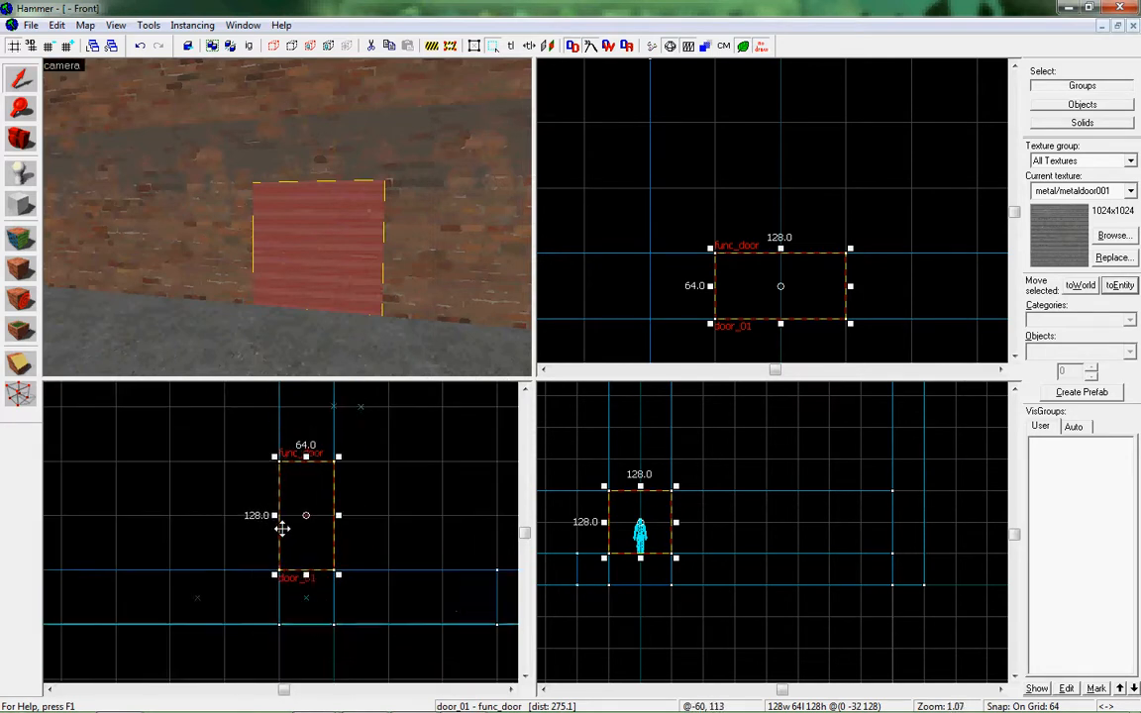
pyautogui.scroll(-2, 282, 529)
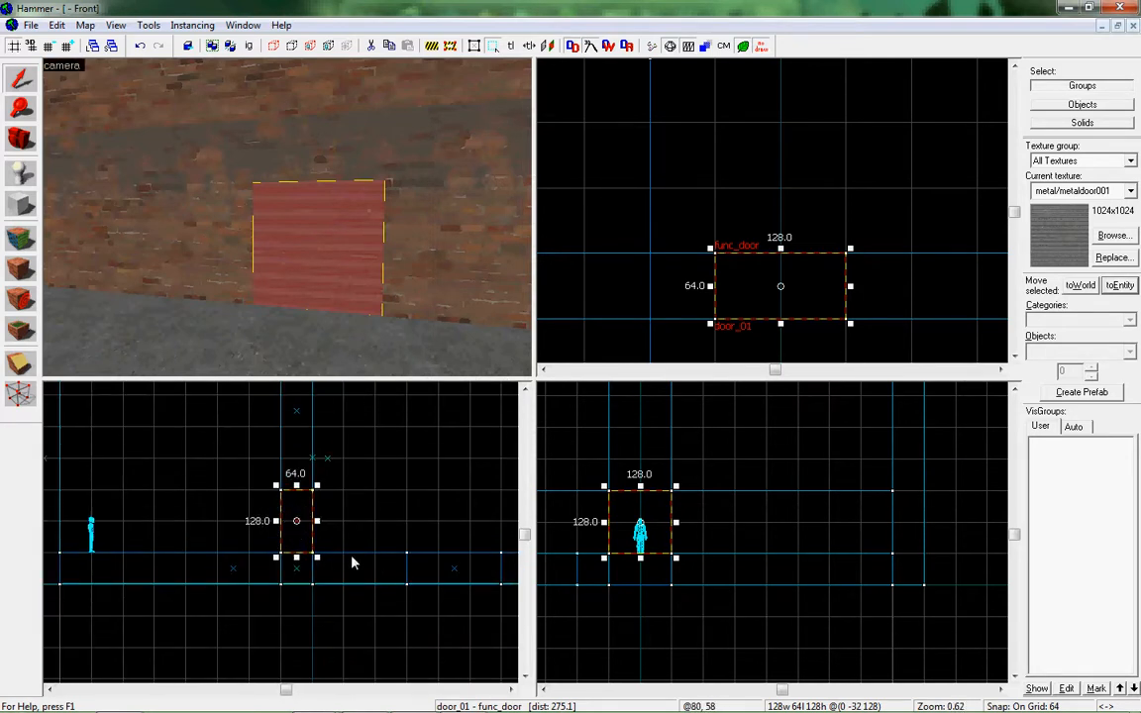
pyautogui.moveTo(248, 490); pyautogui.dragTo(281, 586)
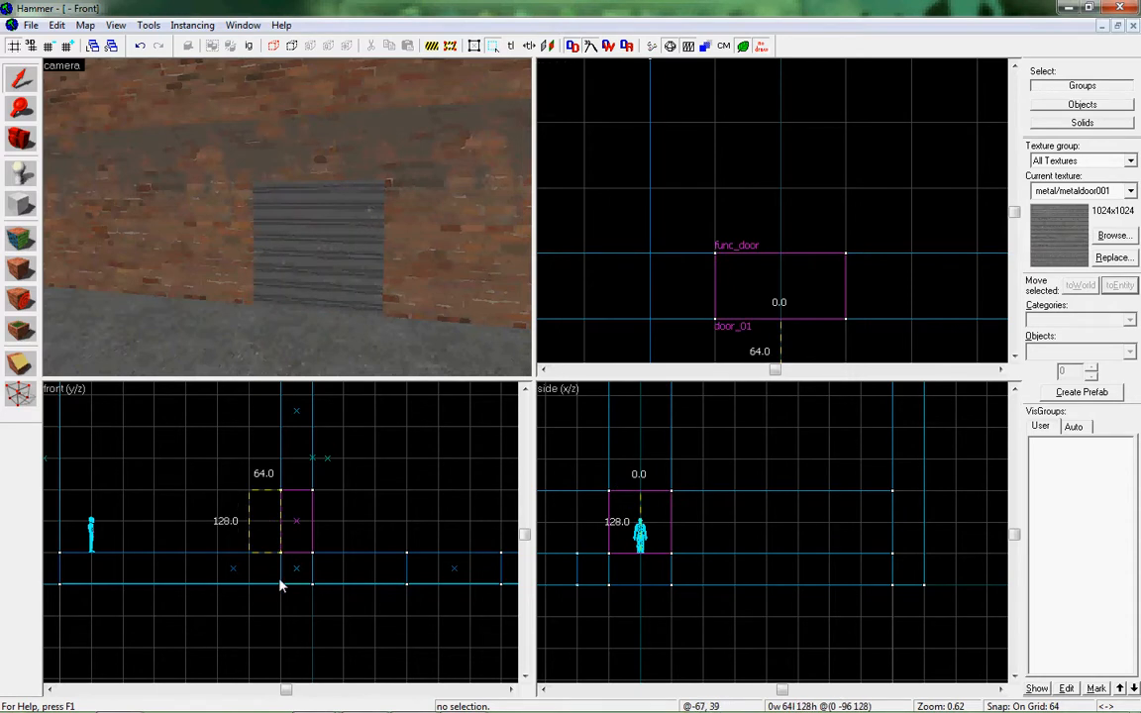
pyautogui.press('Return')
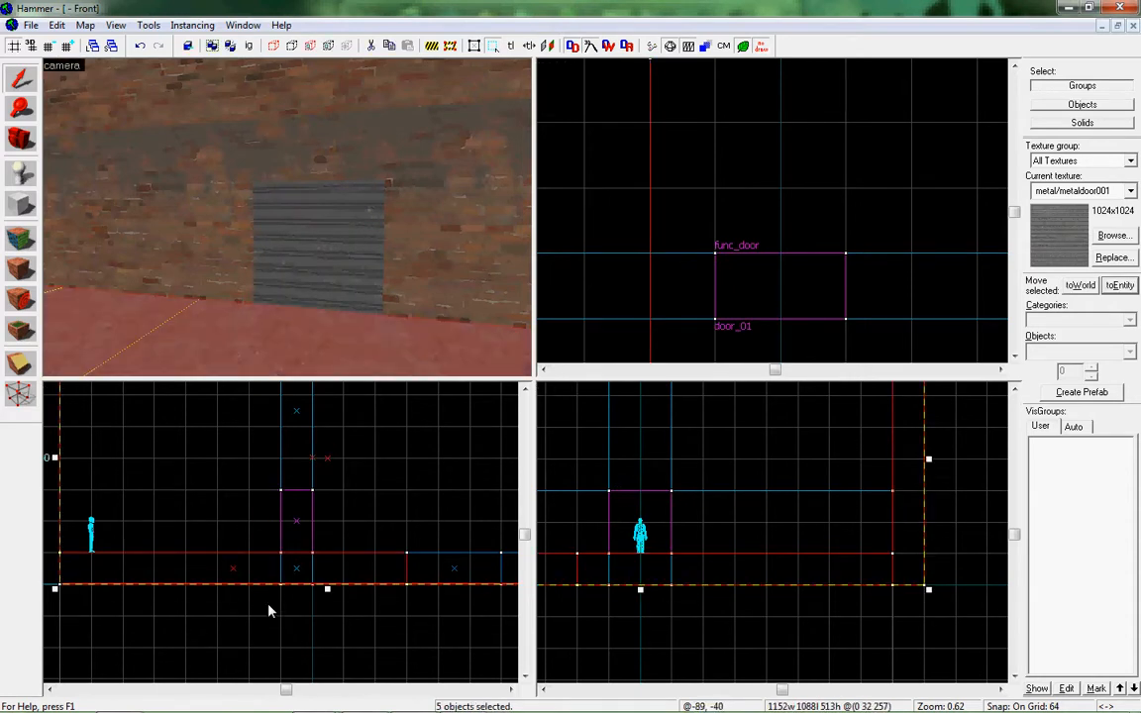
# Outline a temporary 64 by 192 block in front of the door, lower it 64 units and shorten it to 128
pyautogui.click(324, 283)
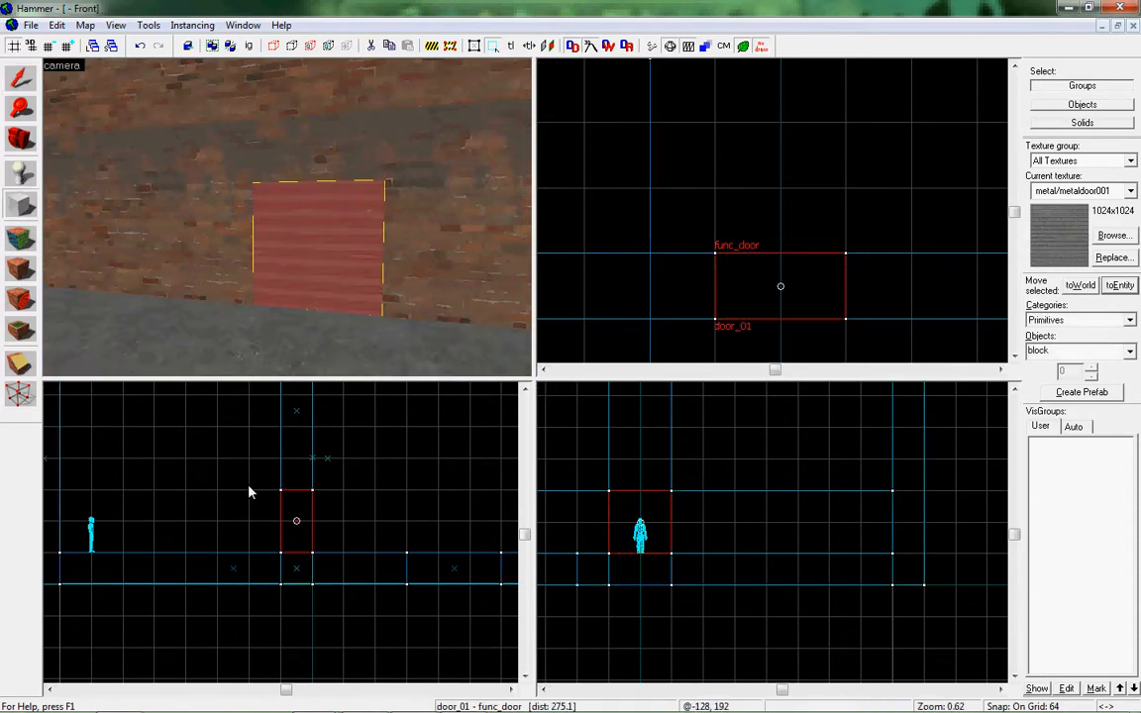
pyautogui.moveTo(248, 492); pyautogui.dragTo(278, 583)
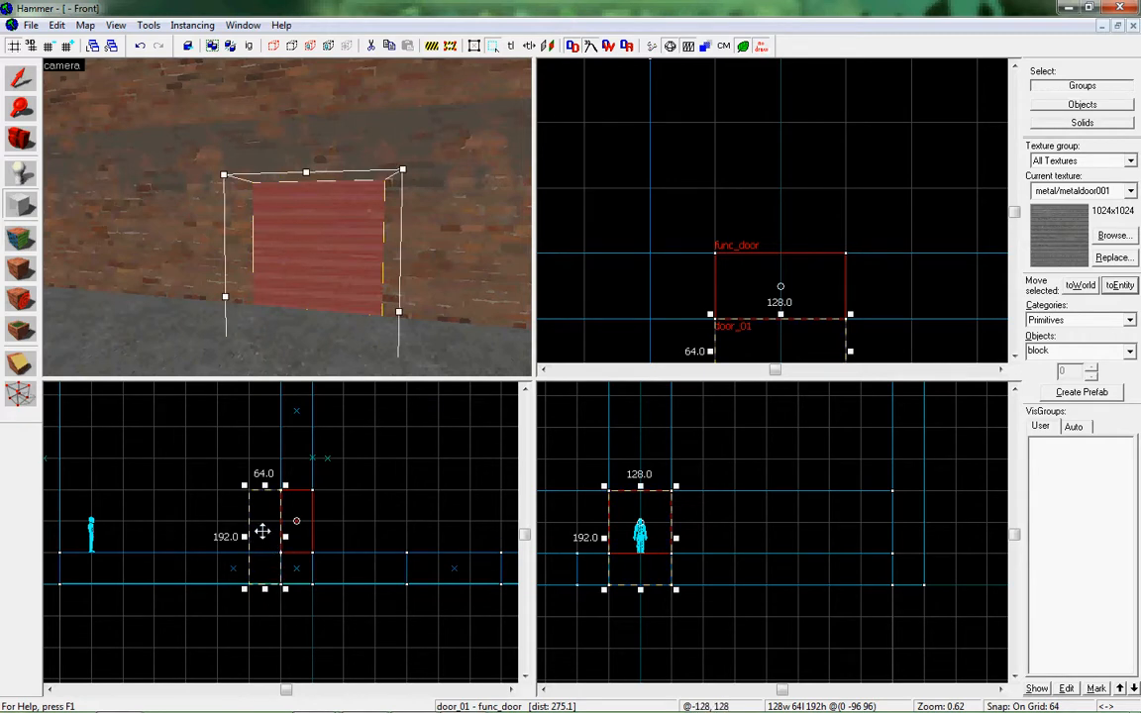
pyautogui.moveTo(261, 532); pyautogui.dragTo(264, 568)
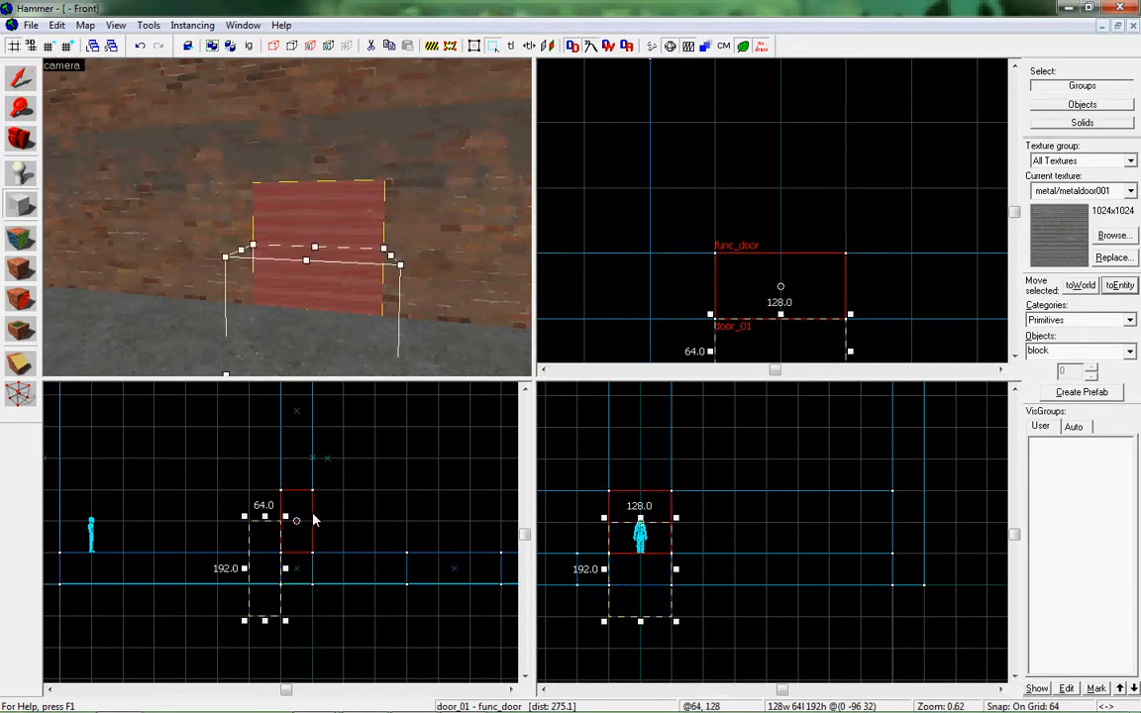
pyautogui.moveTo(264, 620); pyautogui.dragTo(266, 601)
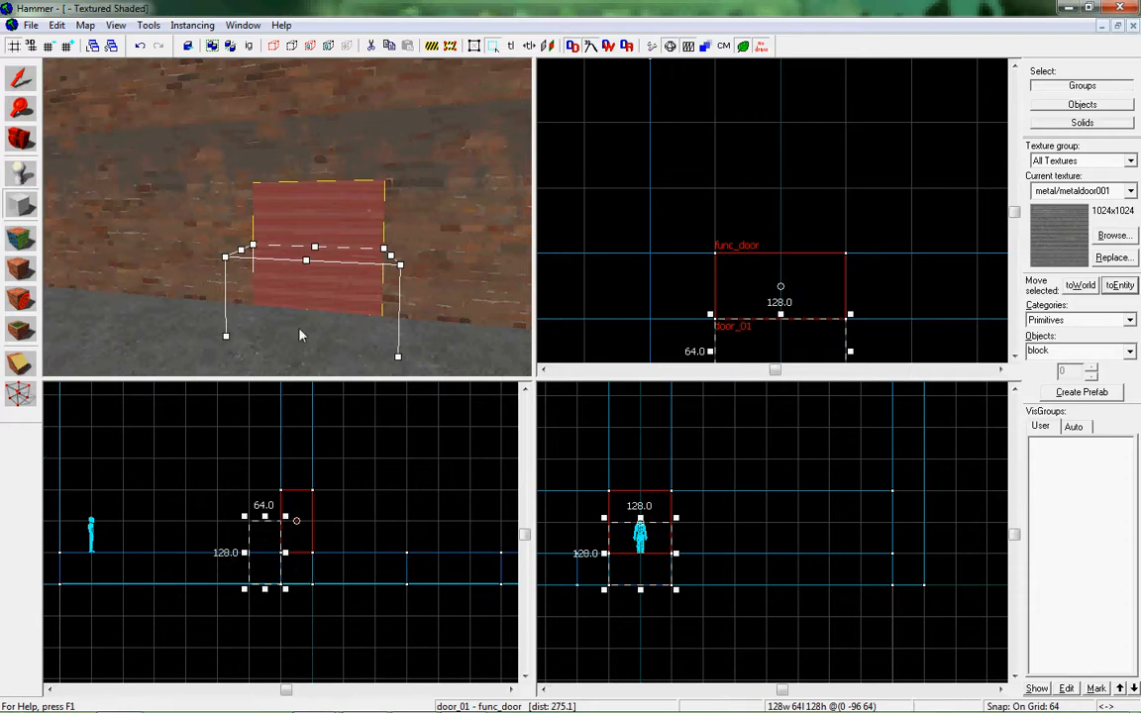
# Enable the Toggle and Touch Opens flags for door_01, apply them and return to the door's class properties
pyautogui.hotkey('alt', 'Return')
pyautogui.click(402, 159)
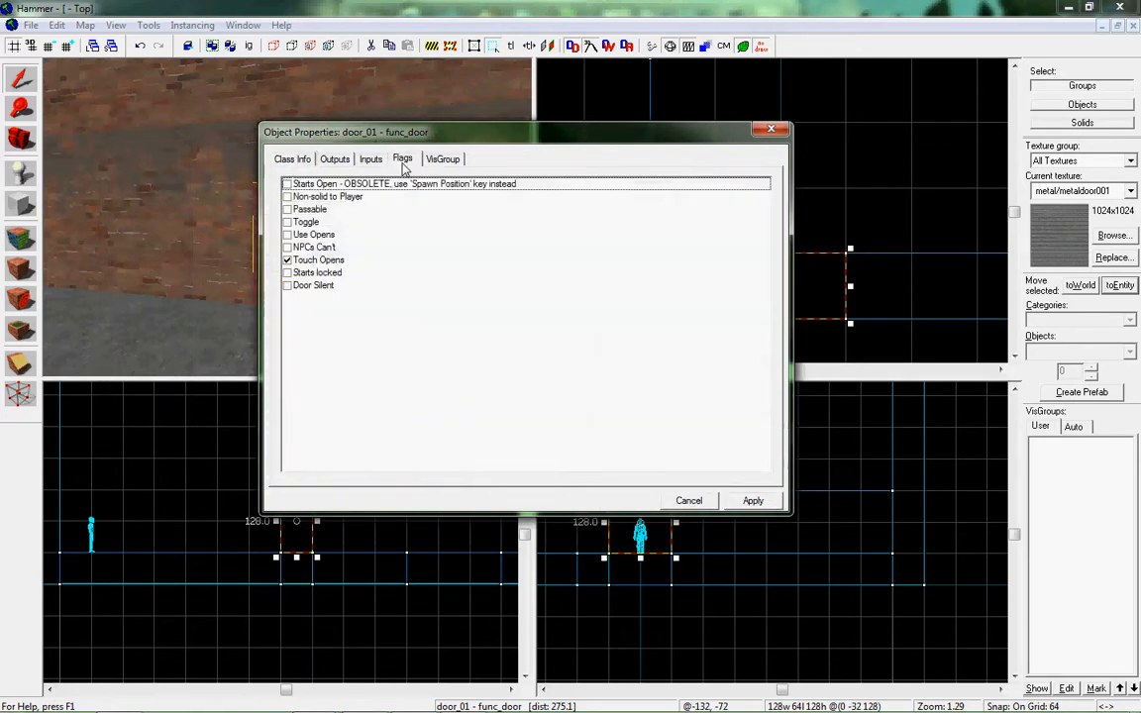
pyautogui.click(287, 261)
pyautogui.click(287, 261)
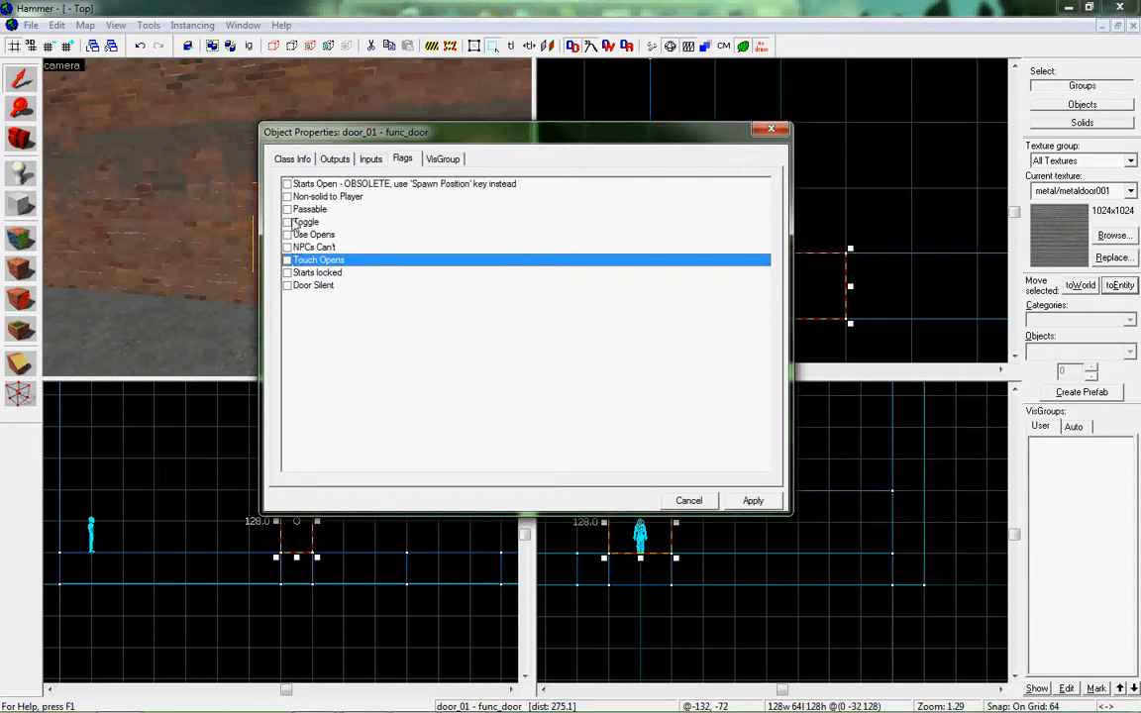
pyautogui.click(287, 222)
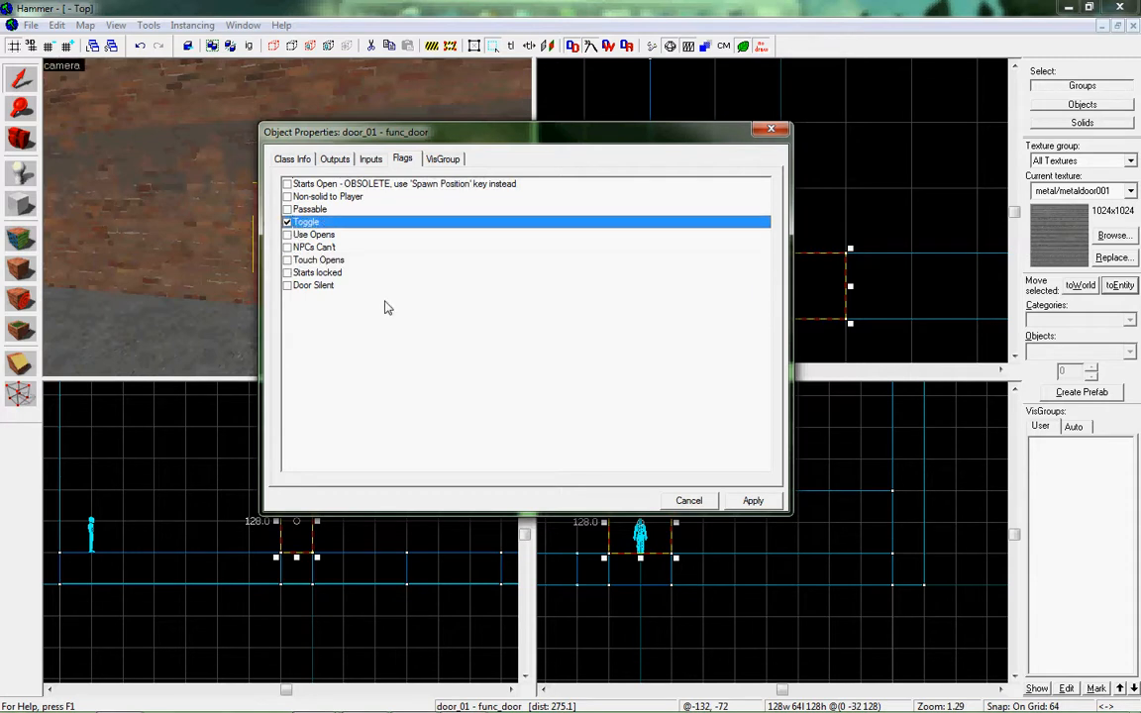
pyautogui.click(287, 260)
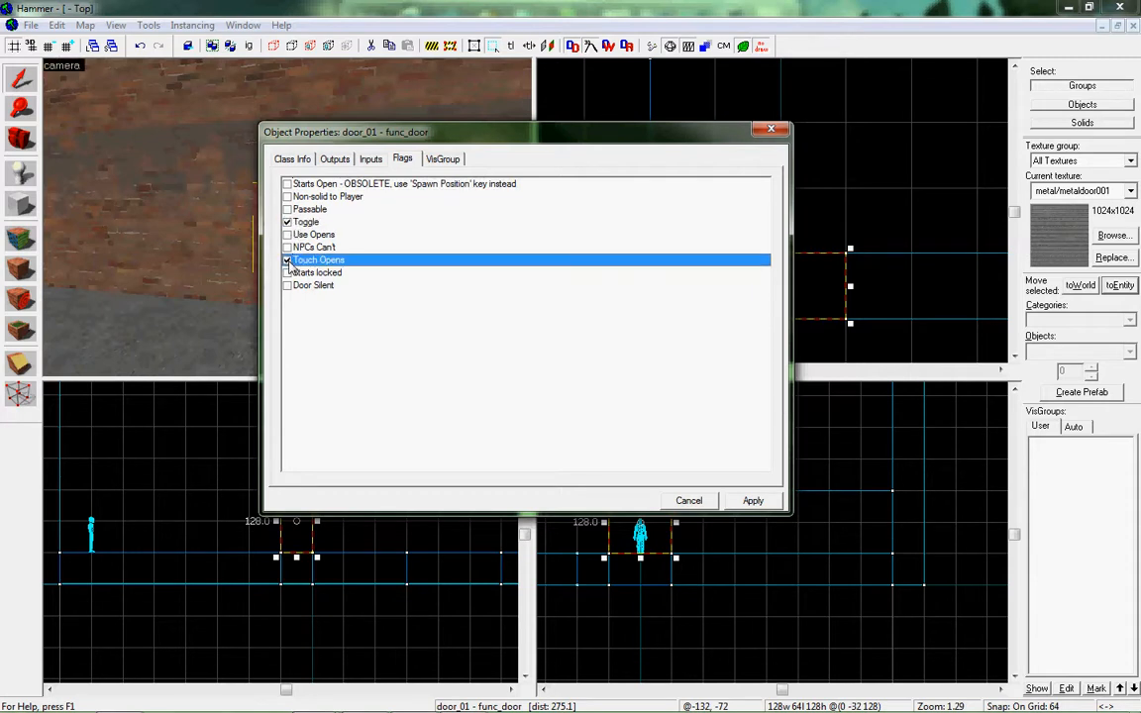
pyautogui.click(306, 223)
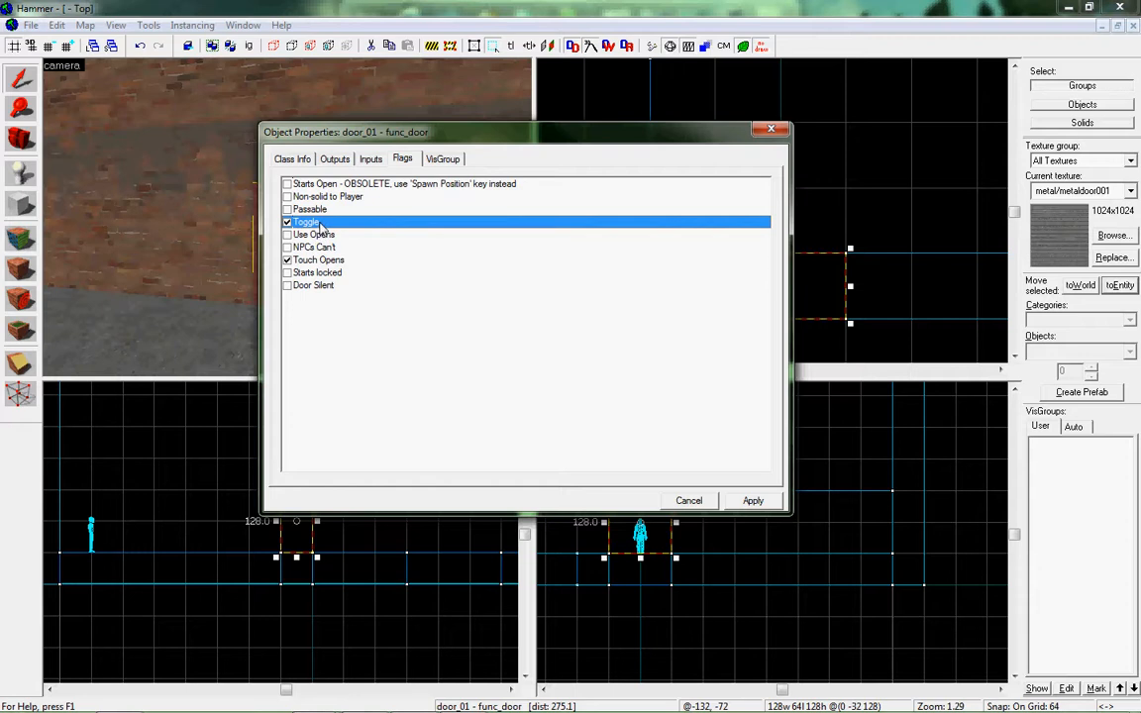
pyautogui.click(287, 260)
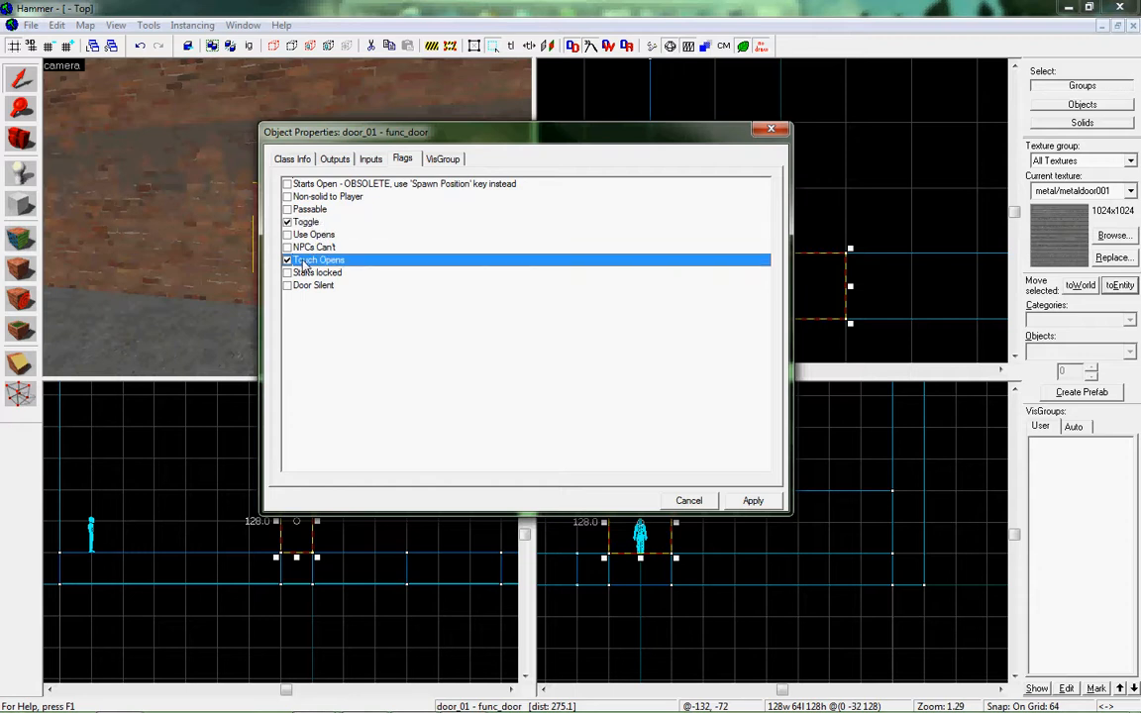
pyautogui.click(750, 501)
pyautogui.click(292, 158)
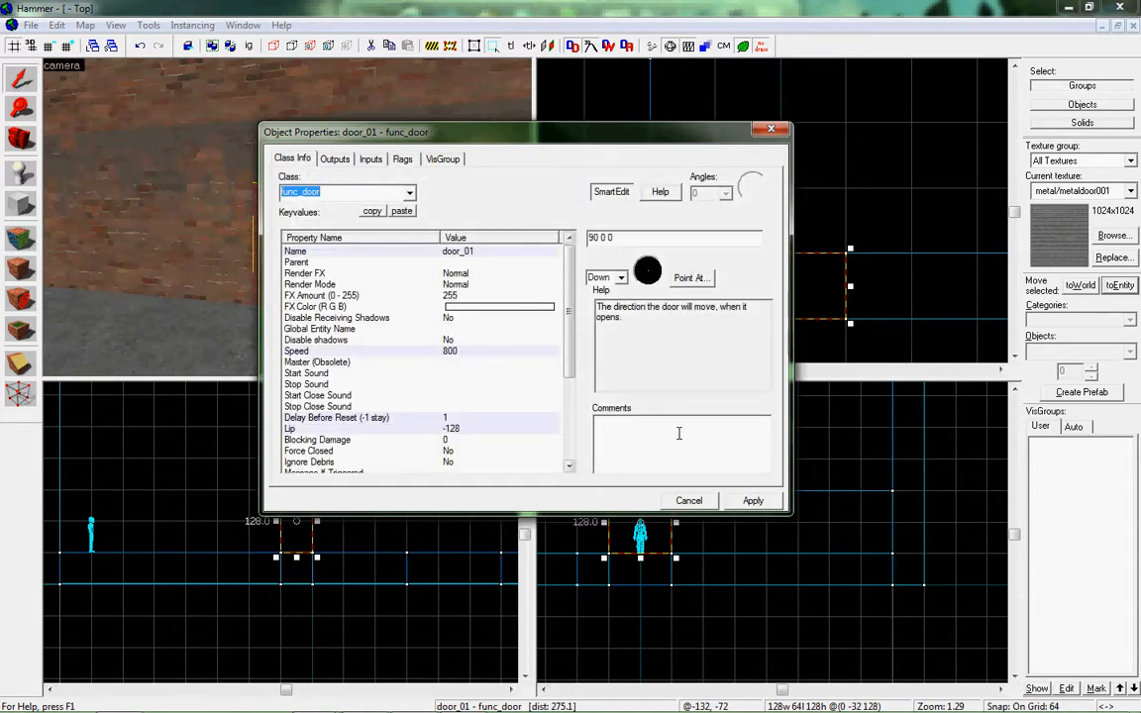
# Close the door's object properties and save the map
pyautogui.press('Escape')
pyautogui.click(297, 159)
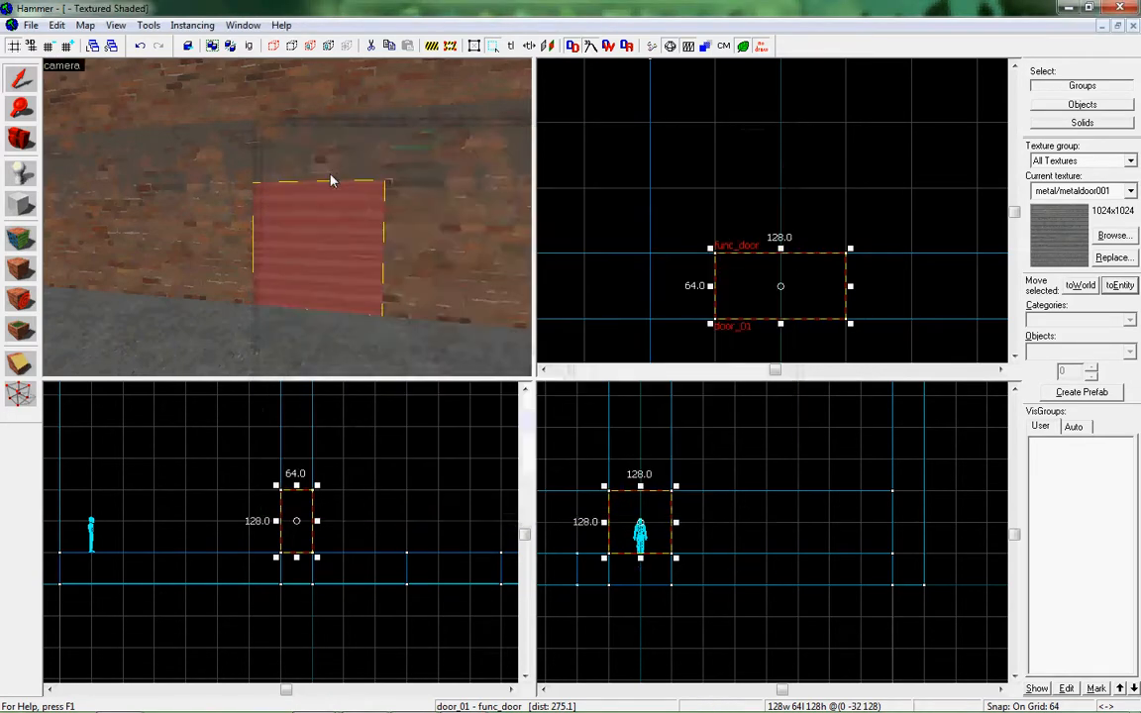
pyautogui.hotkey('ctrl', 's')
pyautogui.press('Escape')
pyautogui.press('Down')
pyautogui.press('Right')
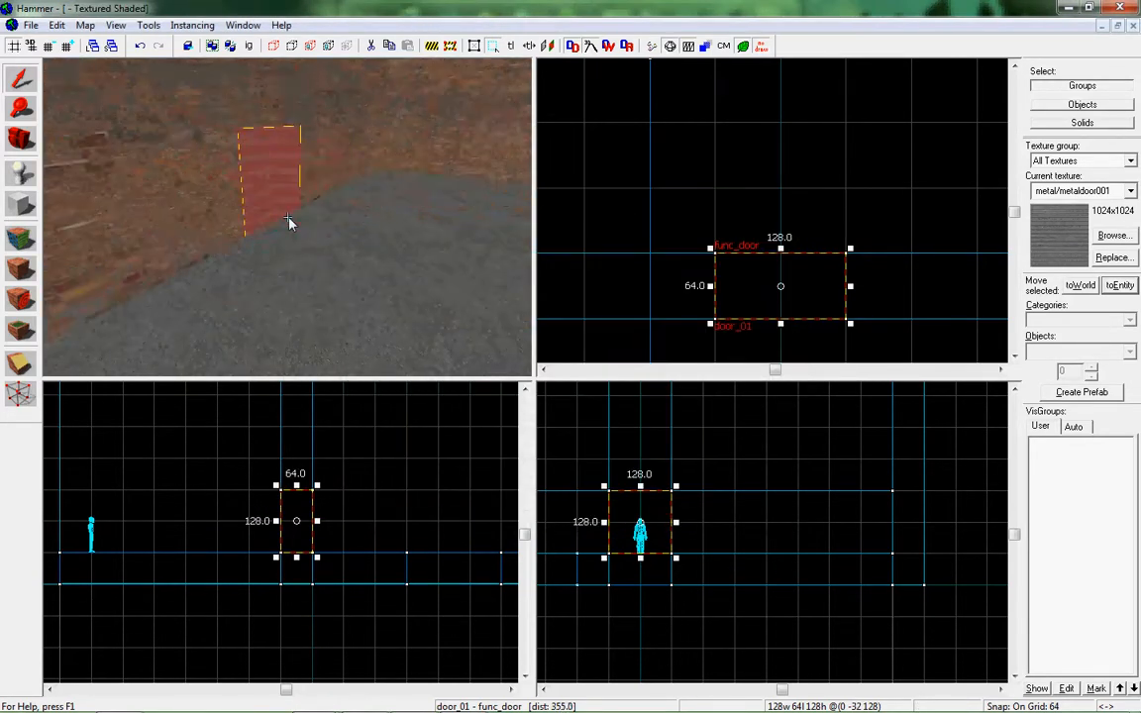
# Place two filter_activator_tfteam entities side by side on the room's floor
pyautogui.hotkey('shift', 'e')
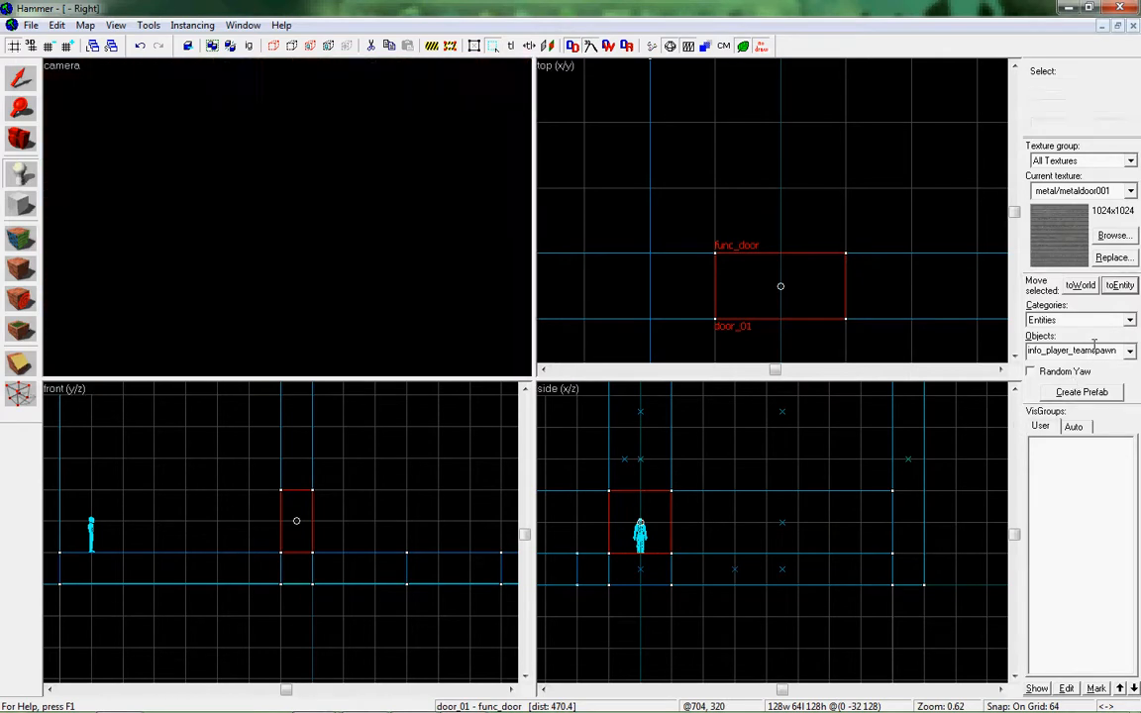
pyautogui.write('filter_')
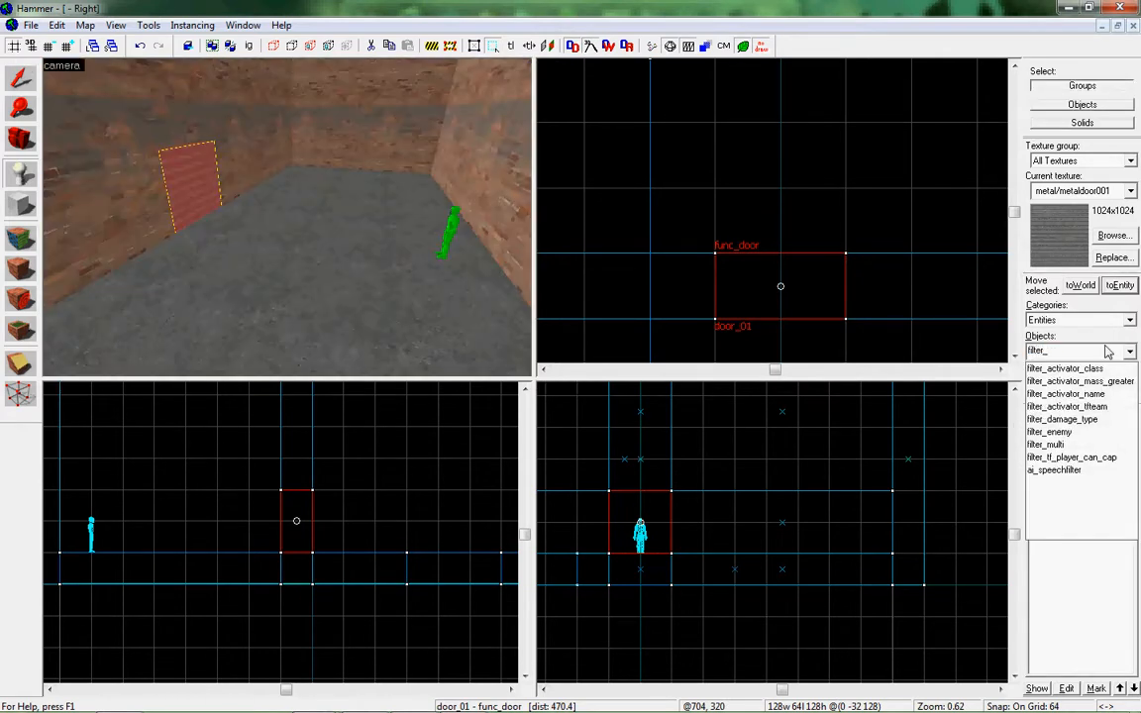
pyautogui.click(1089, 409)
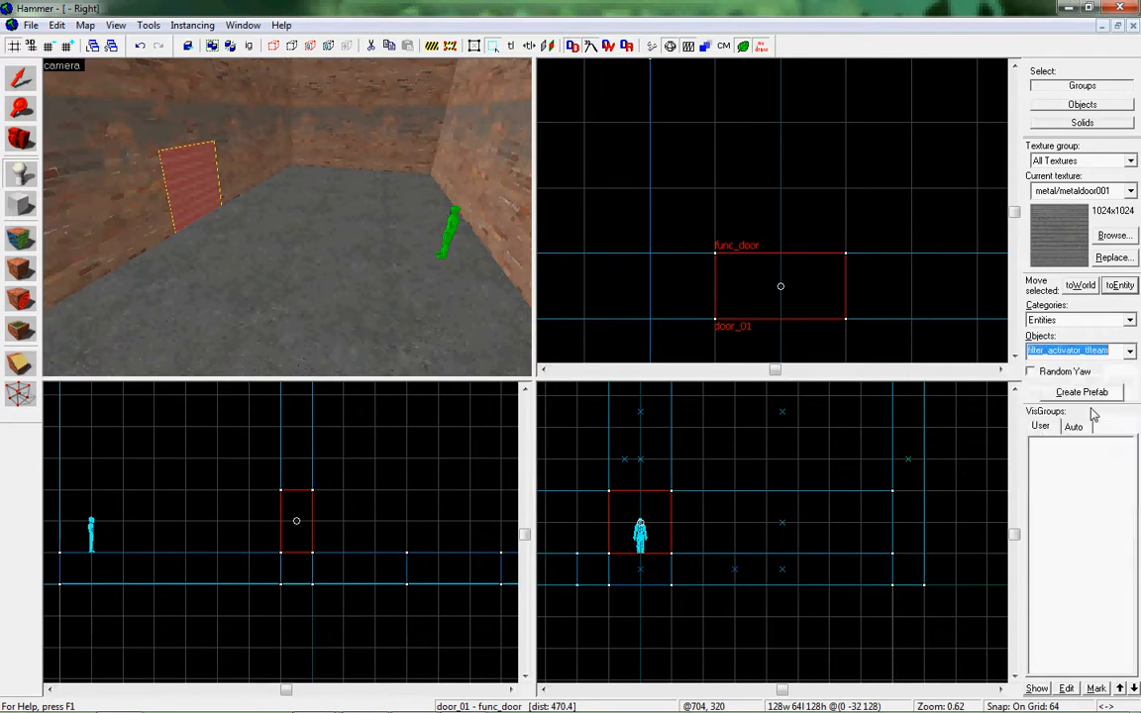
pyautogui.click(340, 302)
# Open the properties of one of the two placed team filters and set its Team to Red
pyautogui.press('z')
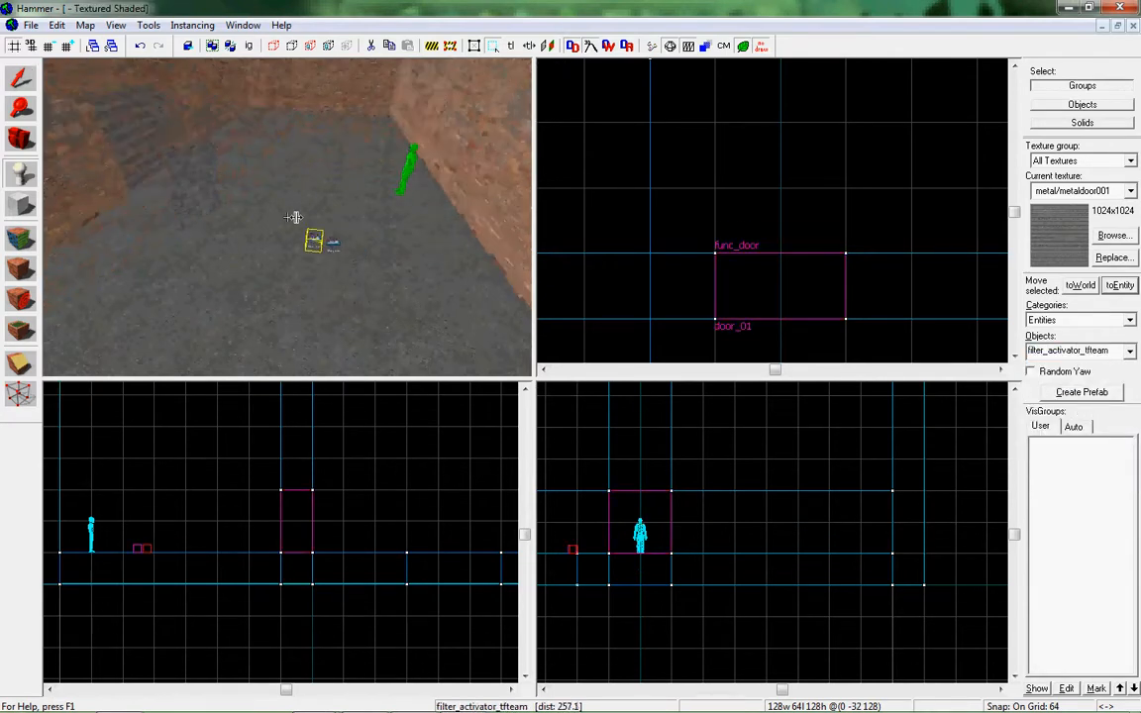
pyautogui.press('w')
pyautogui.press('s')
pyautogui.press('z')
pyautogui.hotkey('shift', 's')
pyautogui.doubleClick(238, 255)
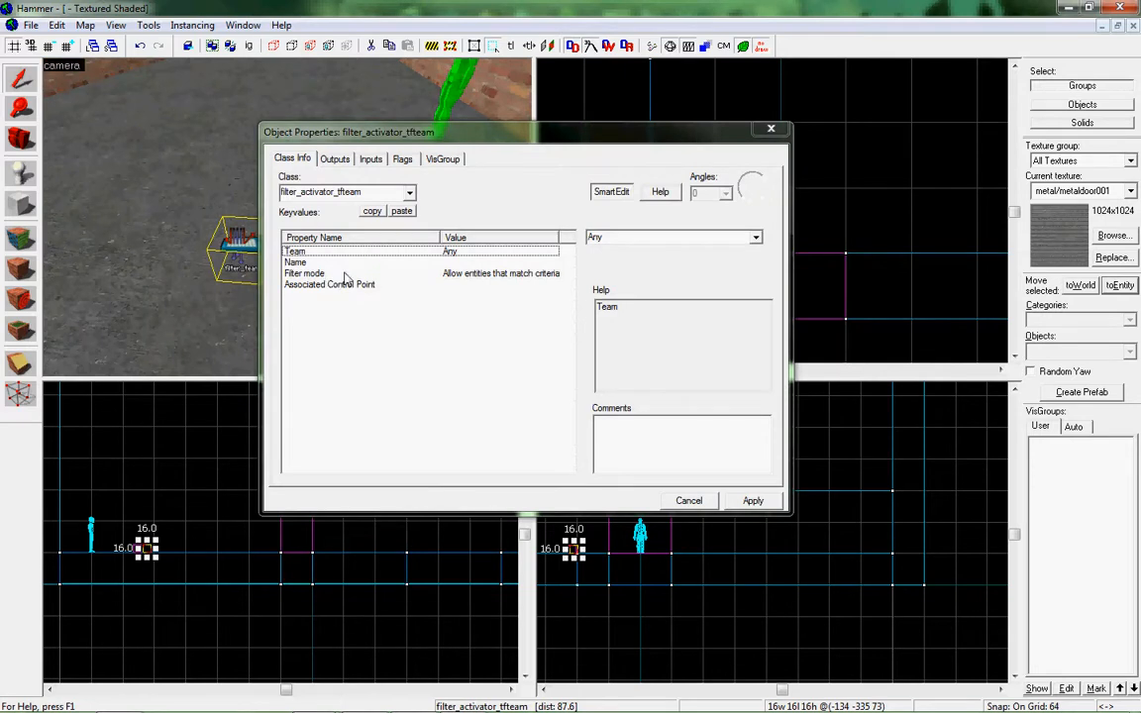
pyautogui.click(693, 238)
pyautogui.click(715, 263)
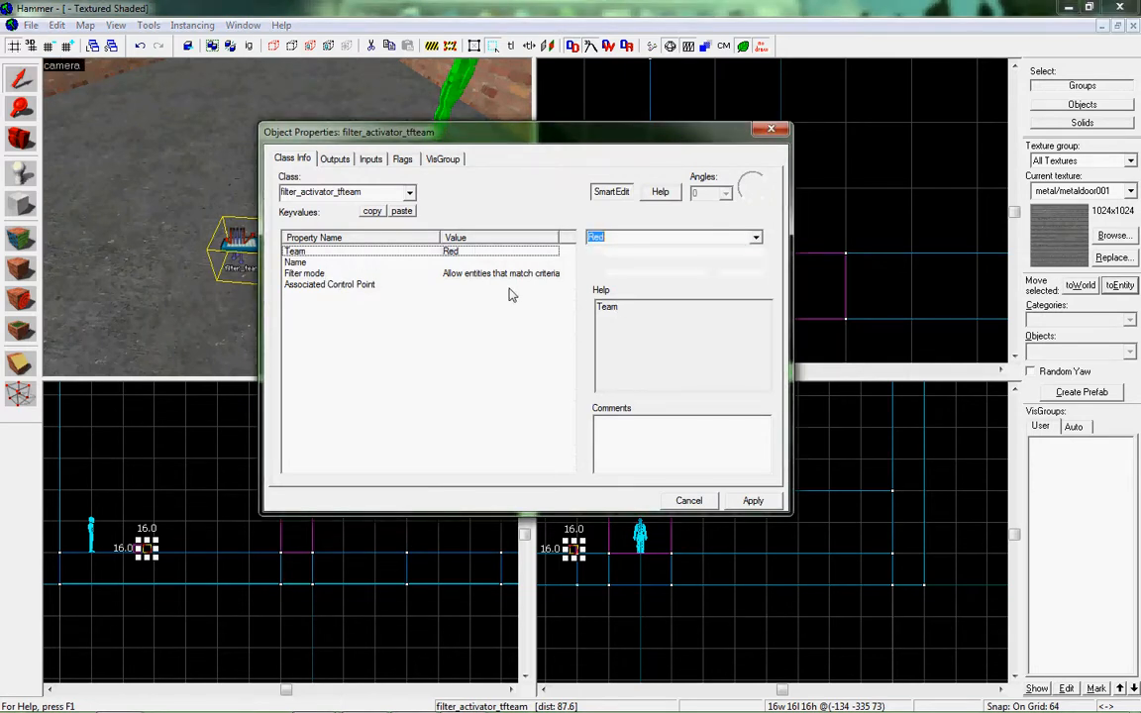
# Name the red team filter filter_red and close its properties
pyautogui.click(503, 273)
pyautogui.click(514, 263)
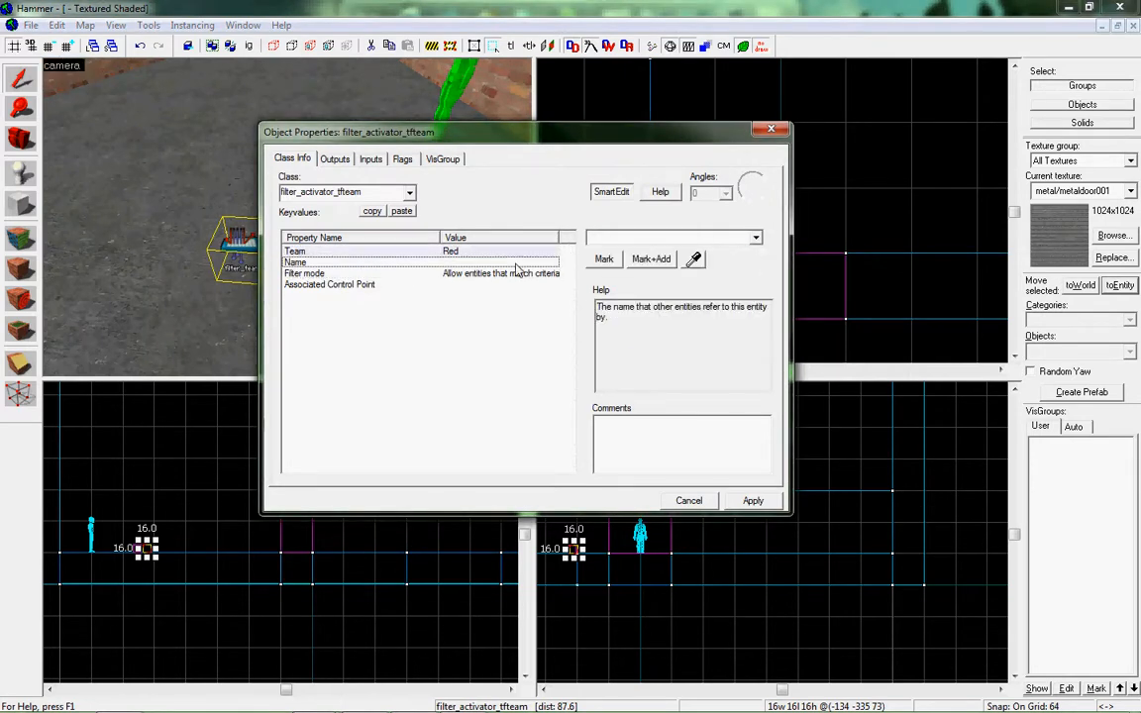
pyautogui.click(657, 237)
pyautogui.write('filter_red')
pyautogui.press('Return')
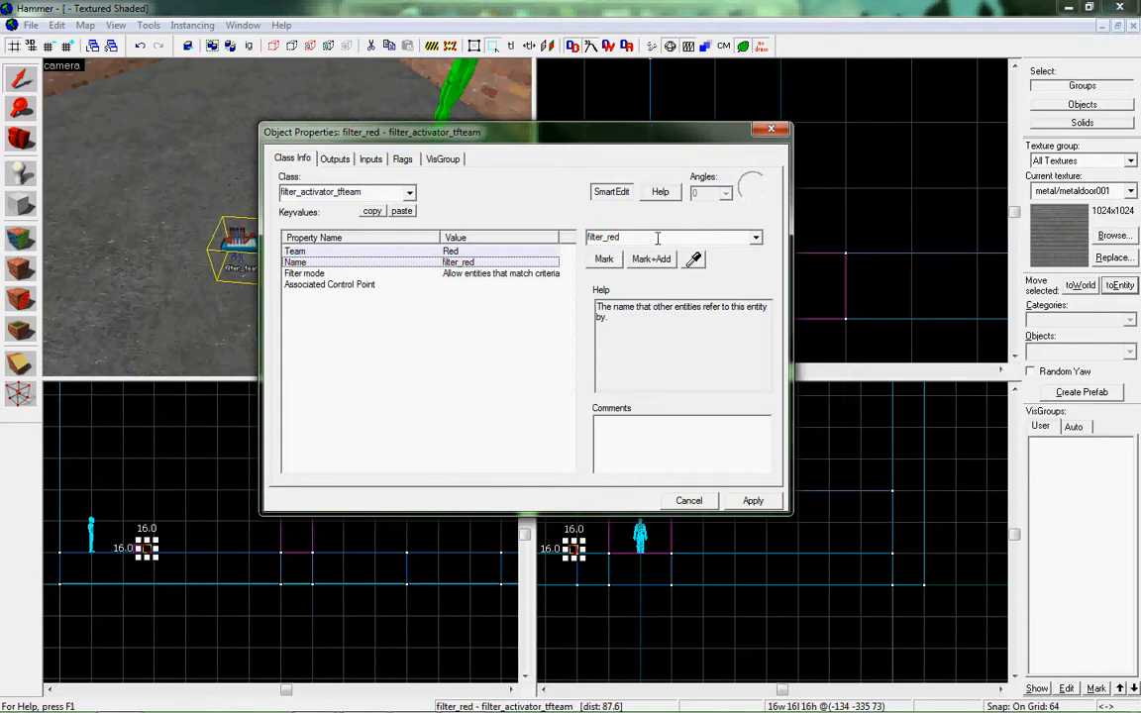
pyautogui.click(688, 500)
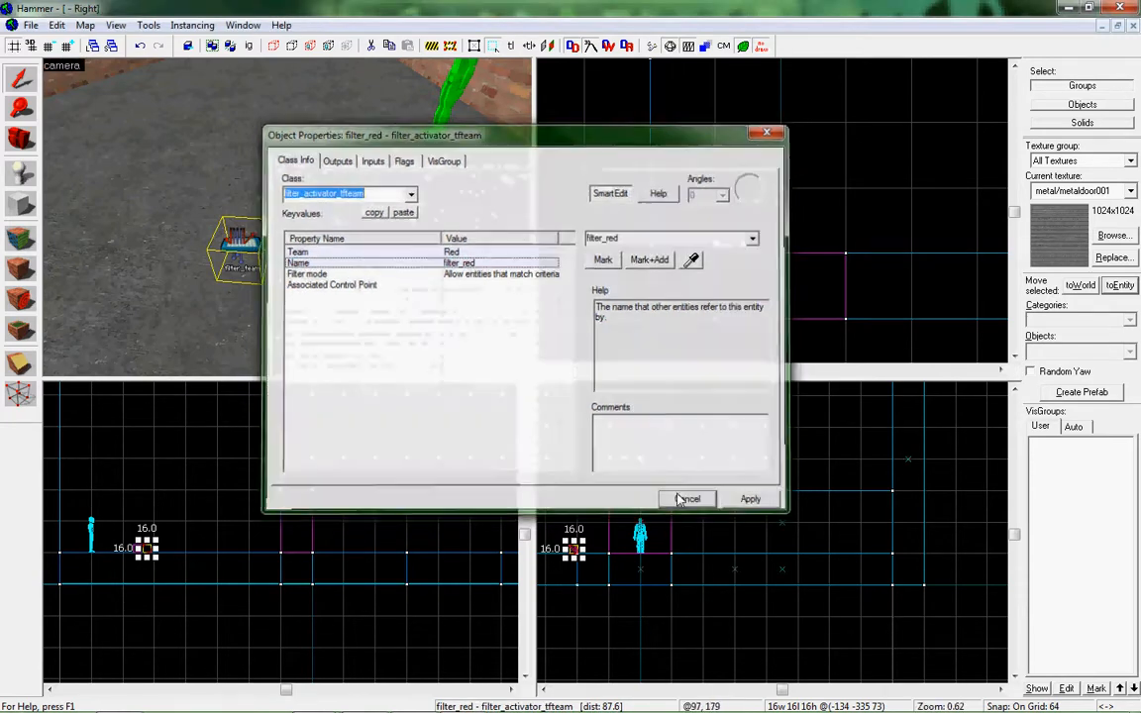
# Open the properties of the other, unnamed team filter and set its Team to Blue
pyautogui.doubleClick(311, 274)
pyautogui.click(396, 251)
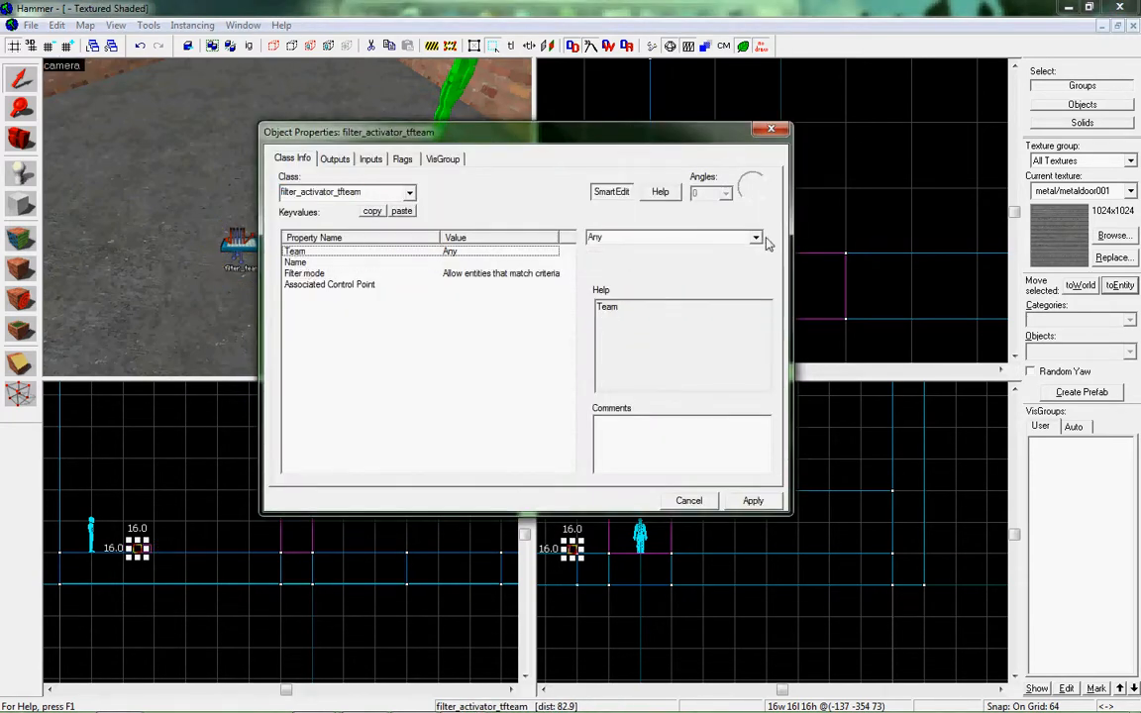
pyautogui.click(756, 239)
pyautogui.click(693, 264)
# Name the blue team filter filter_blue and close its properties
pyautogui.click(475, 262)
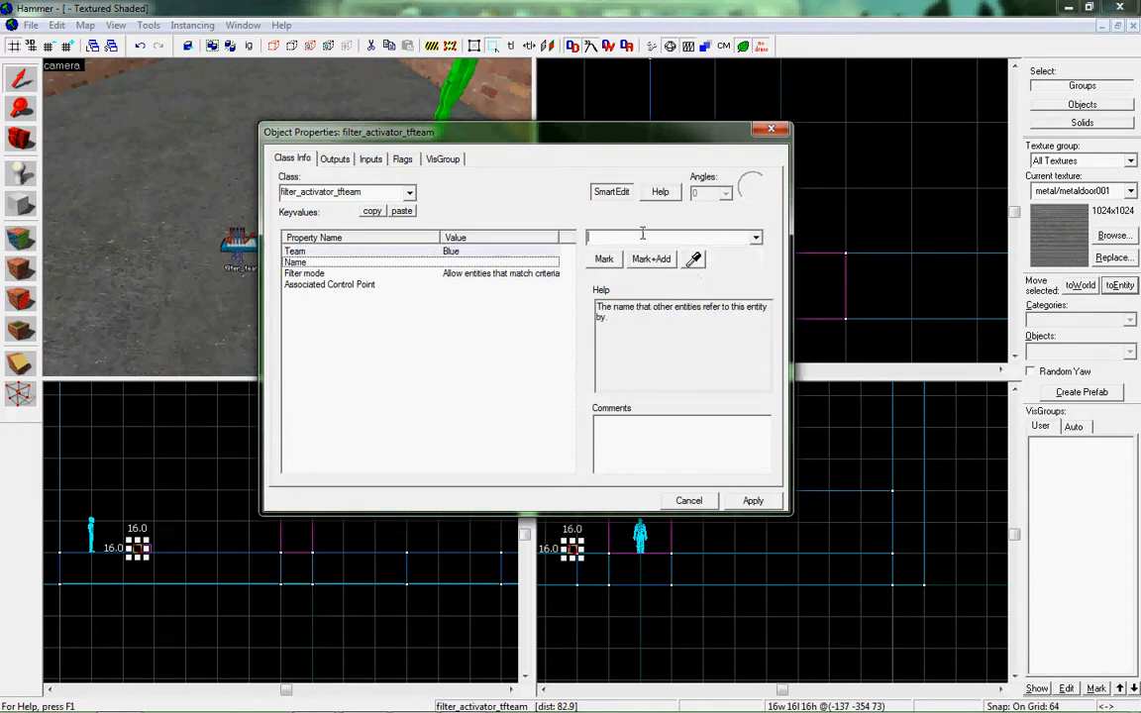
pyautogui.click(642, 236)
pyautogui.write('filter')
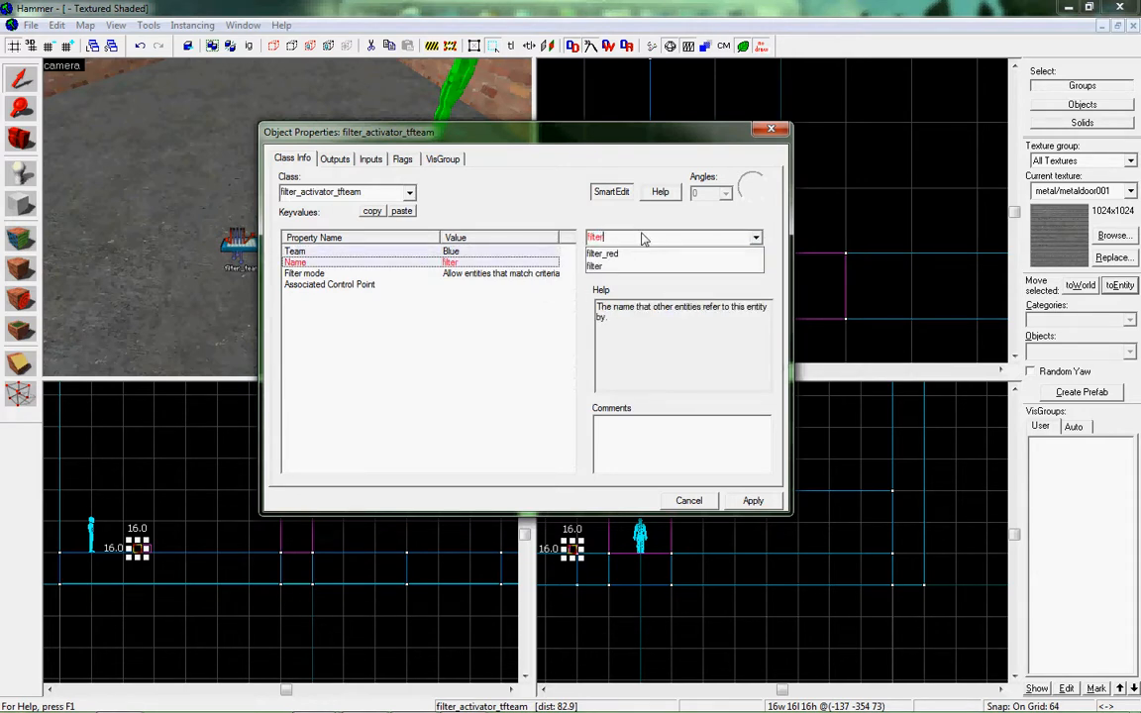
pyautogui.write('_blue')
pyautogui.press('Return')
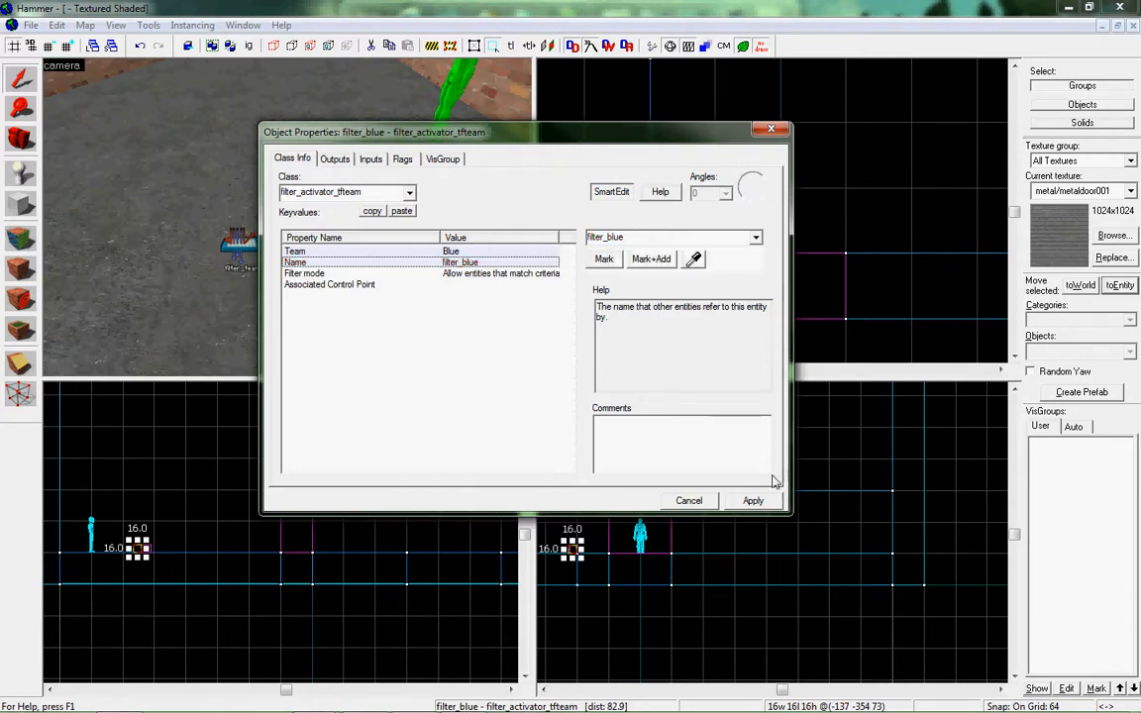
pyautogui.click(690, 502)
# Select the metal door, review its property values and close the object properties
pyautogui.press('z')
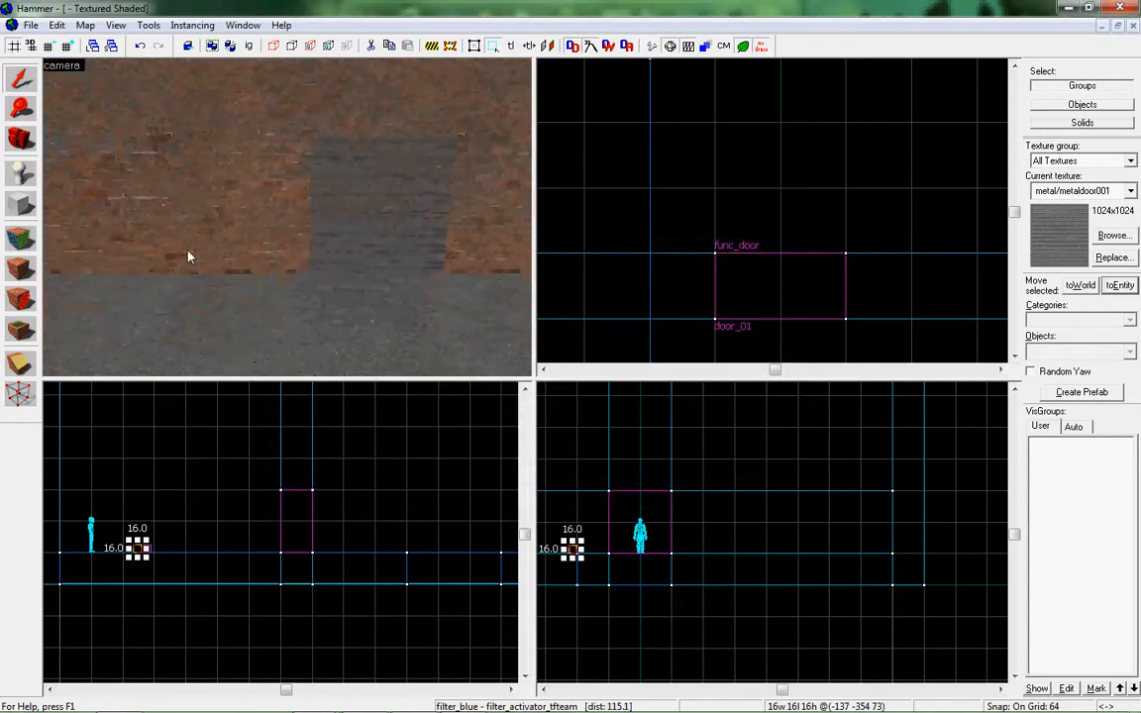
pyautogui.moveTo(287, 223); pyautogui.dragTo(77, 220)
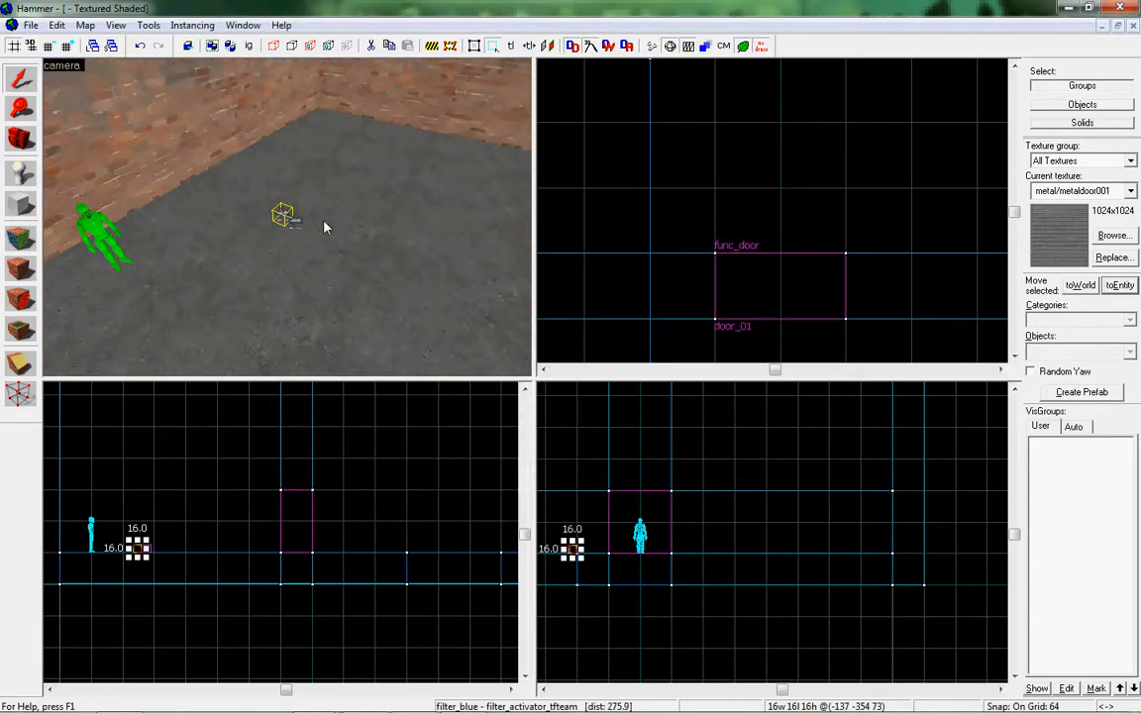
pyautogui.moveTo(193, 231); pyautogui.dragTo(293, 222)
pyautogui.scroll(5, 288, 224)
pyautogui.click(288, 224)
pyautogui.hotkey('alt', 'Return')
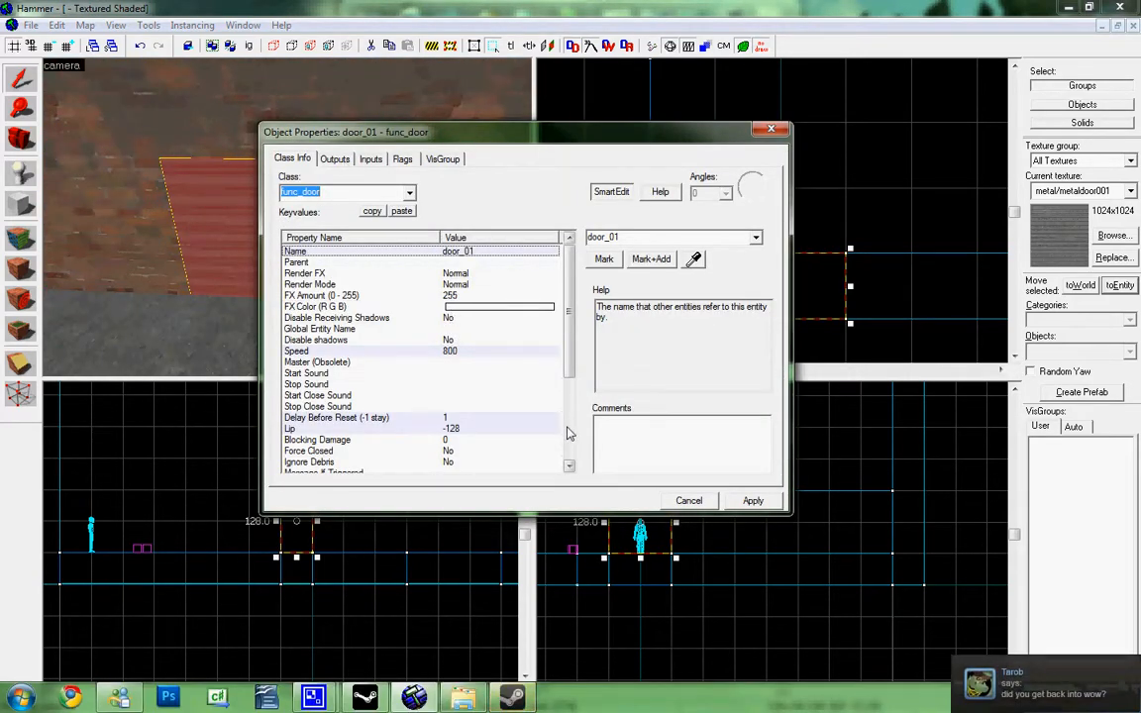
pyautogui.click(689, 500)
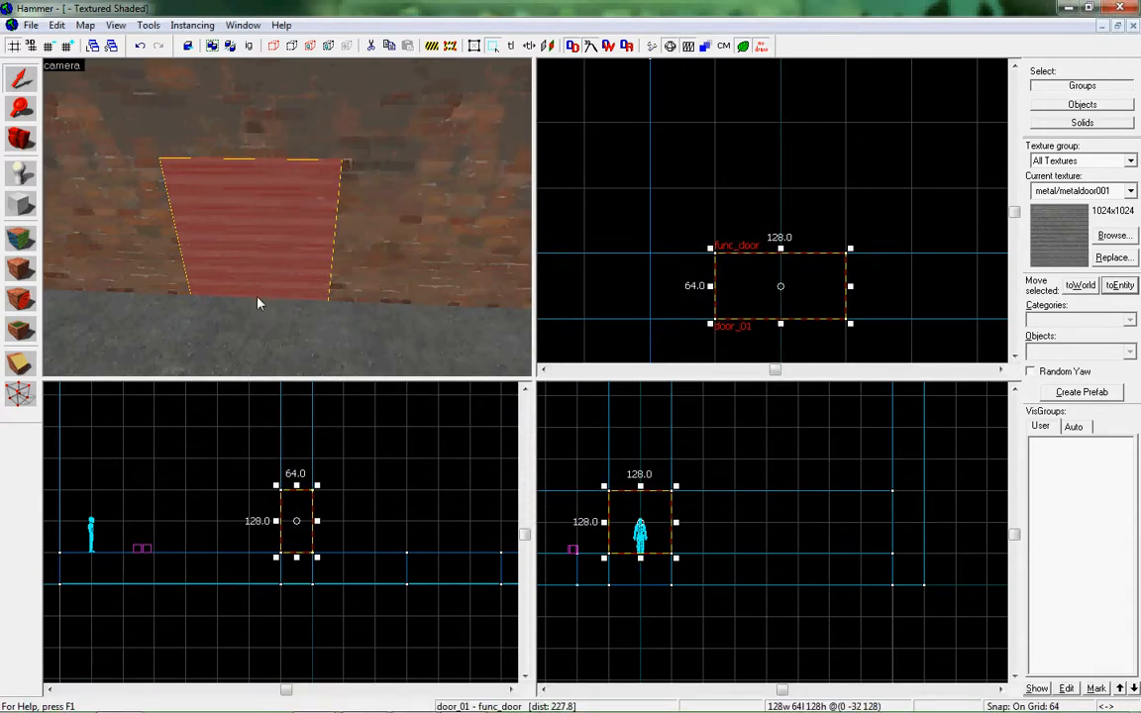
# Discard the temporary block outline in front of the door and choose tools/toolstrigger as the current texture
pyautogui.hotkey('shift', 'b')
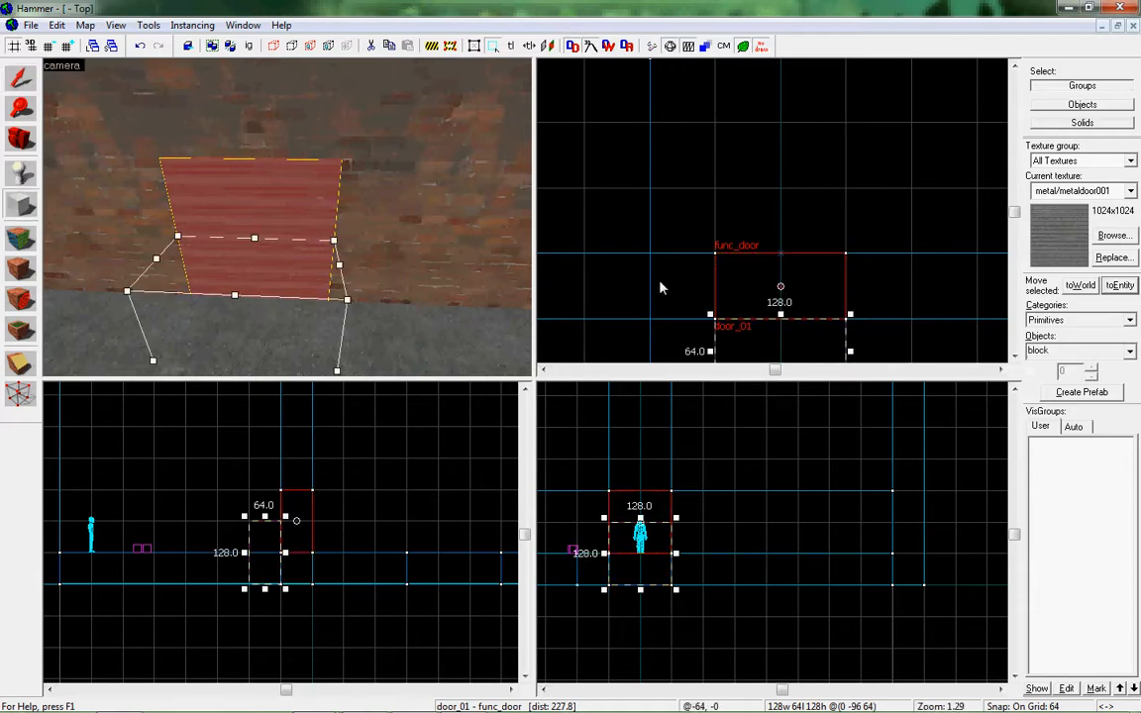
pyautogui.press('Escape')
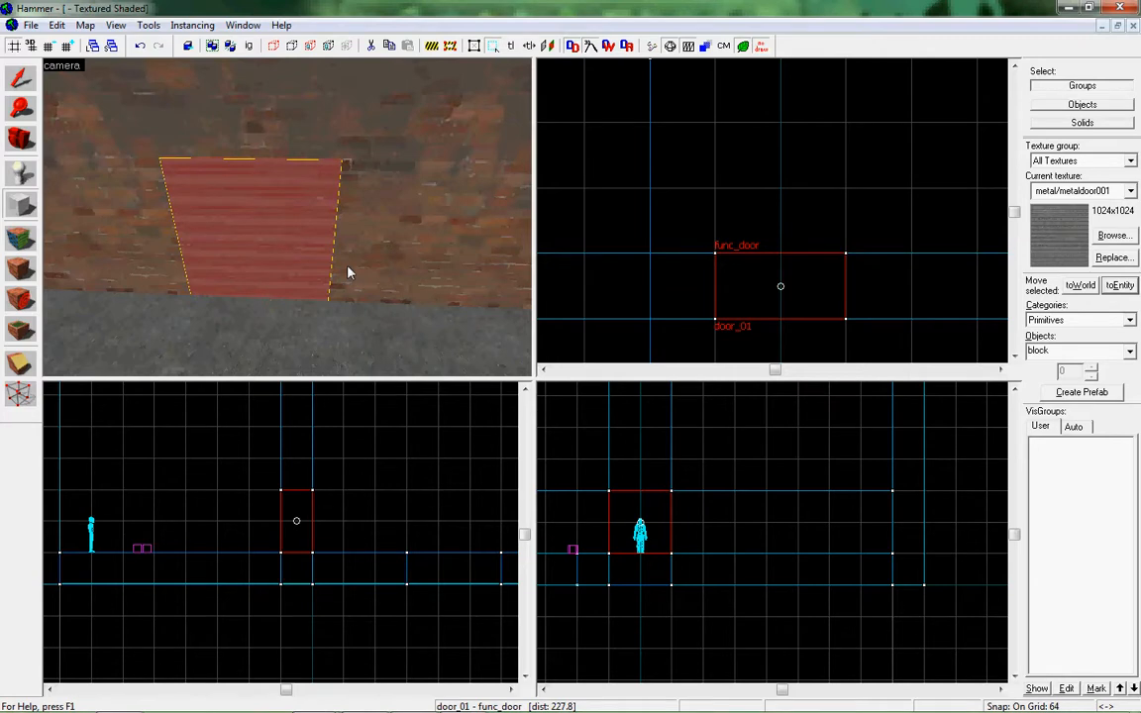
pyautogui.moveTo(347, 273)
pyautogui.mouseDown()
pyautogui.moveTo(287, 224)
pyautogui.moveTo(289, 199)
pyautogui.mouseUp()
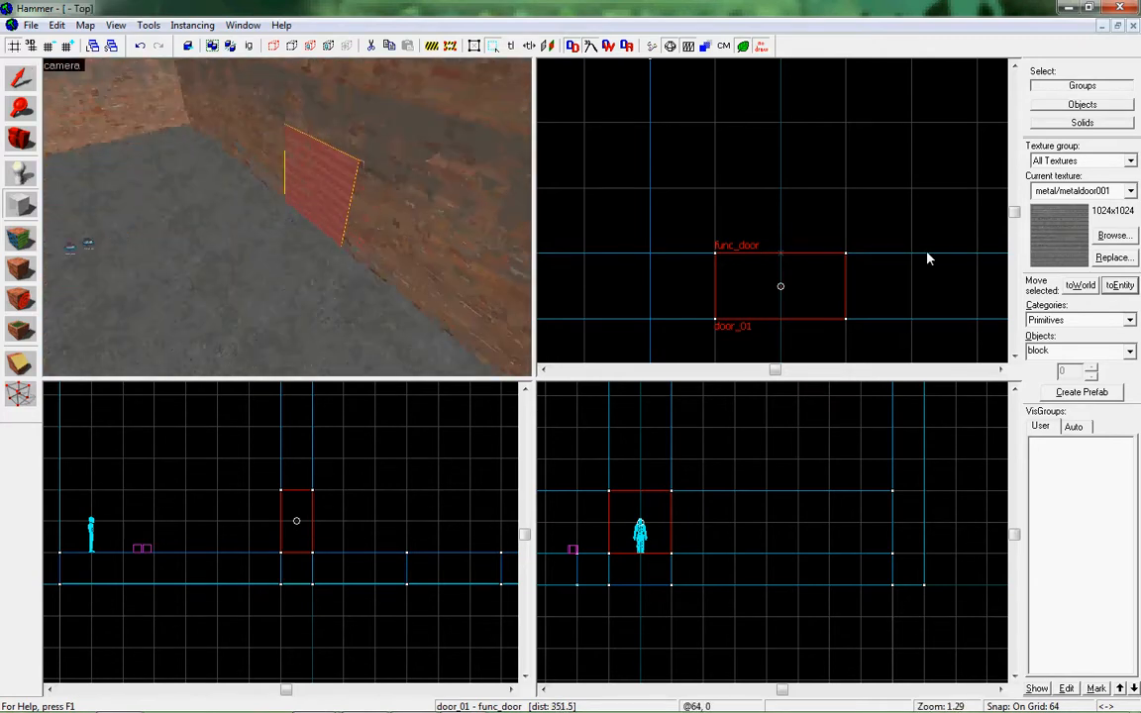
pyautogui.click(1113, 235)
pyautogui.write('trigger')
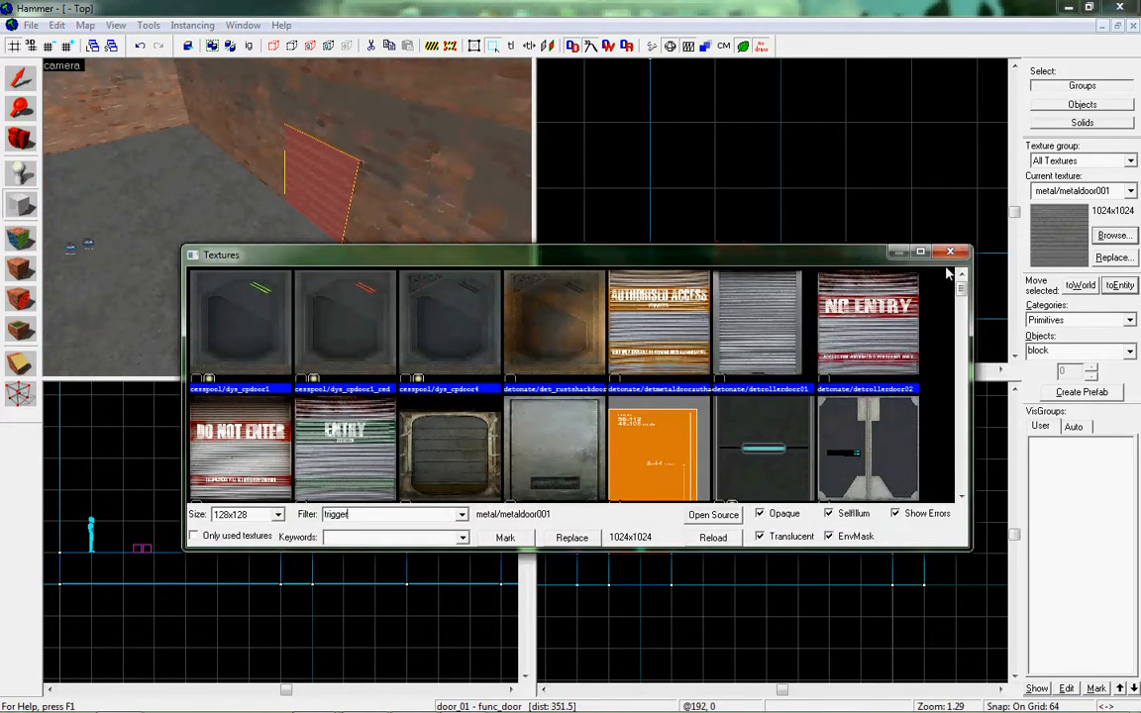
pyautogui.doubleClick(314, 294)
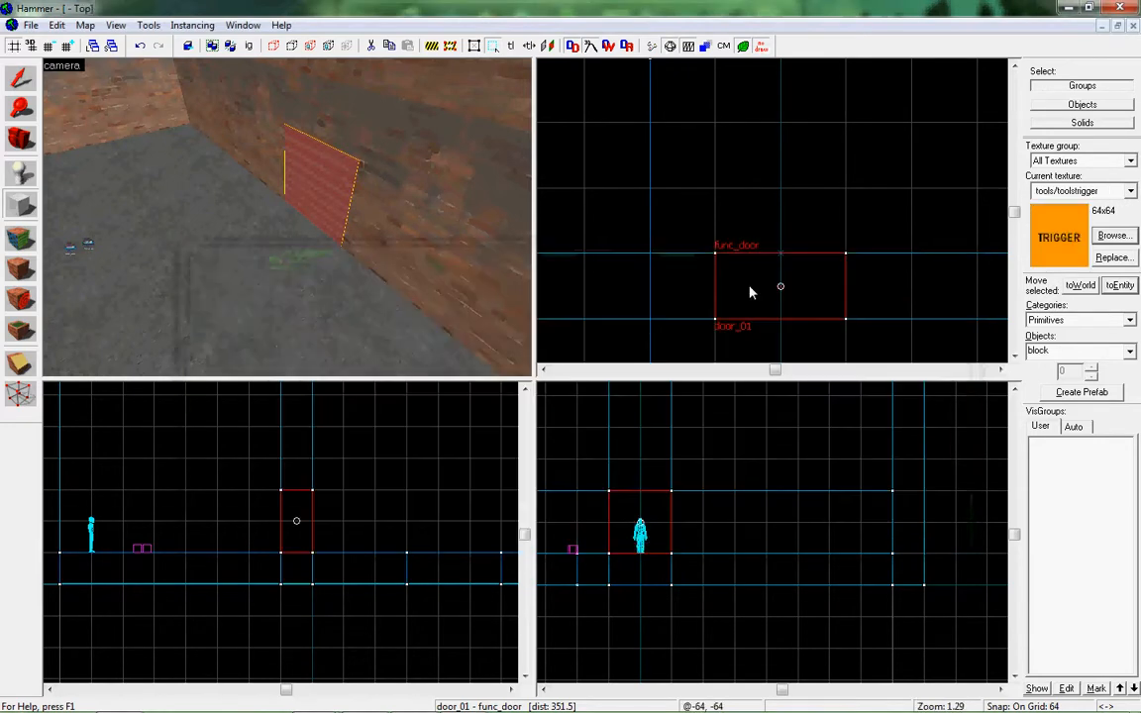
# Refine the grid to 16 and create a 128 by 128 trigger block, 128 high, enclosing door_01, finishing on grid 32
pyautogui.press('[')
pyautogui.press('[')
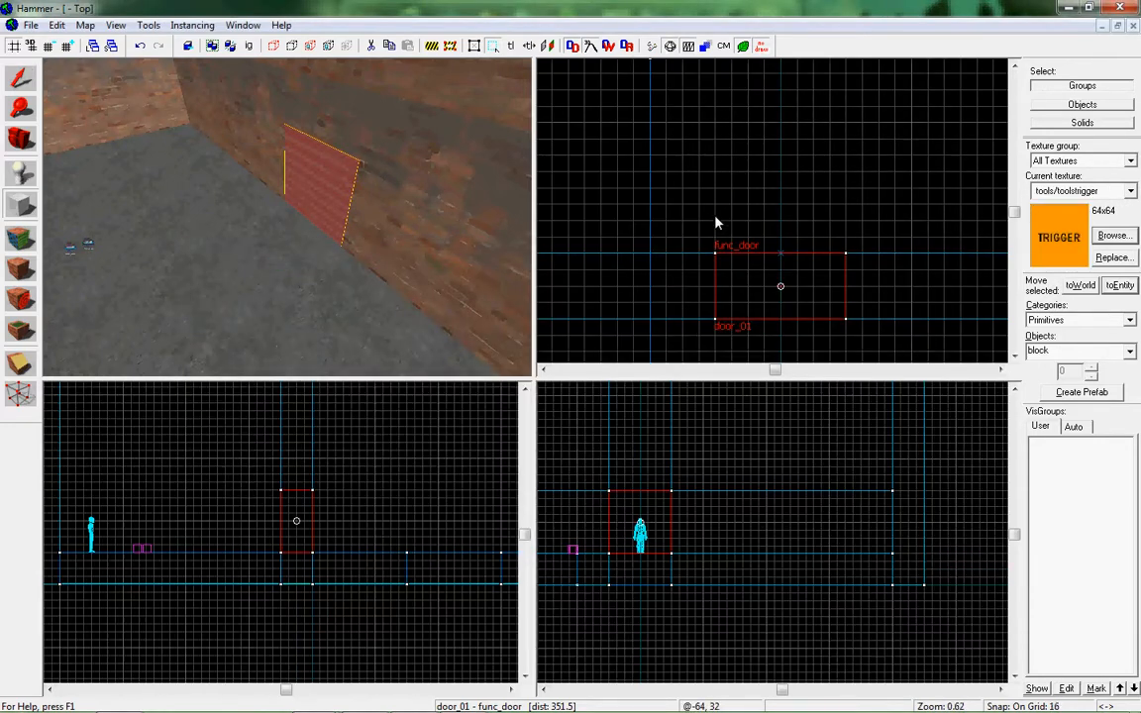
pyautogui.moveTo(717, 223); pyautogui.dragTo(847, 338)
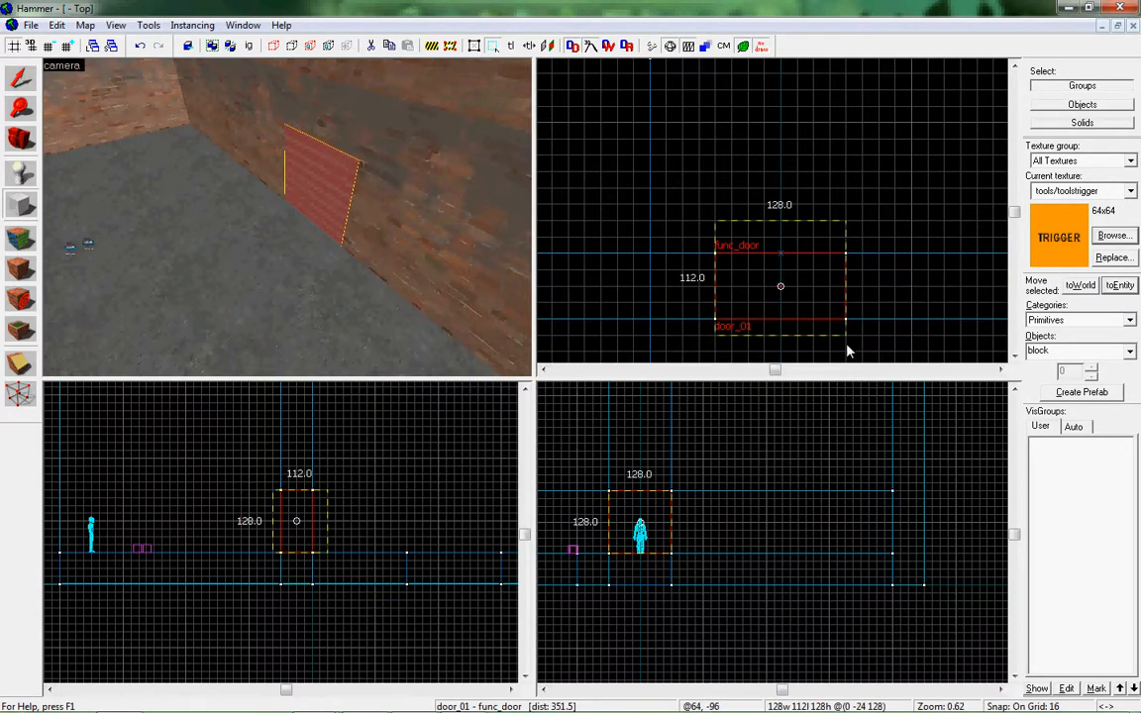
pyautogui.press('Return')
pyautogui.press(']')
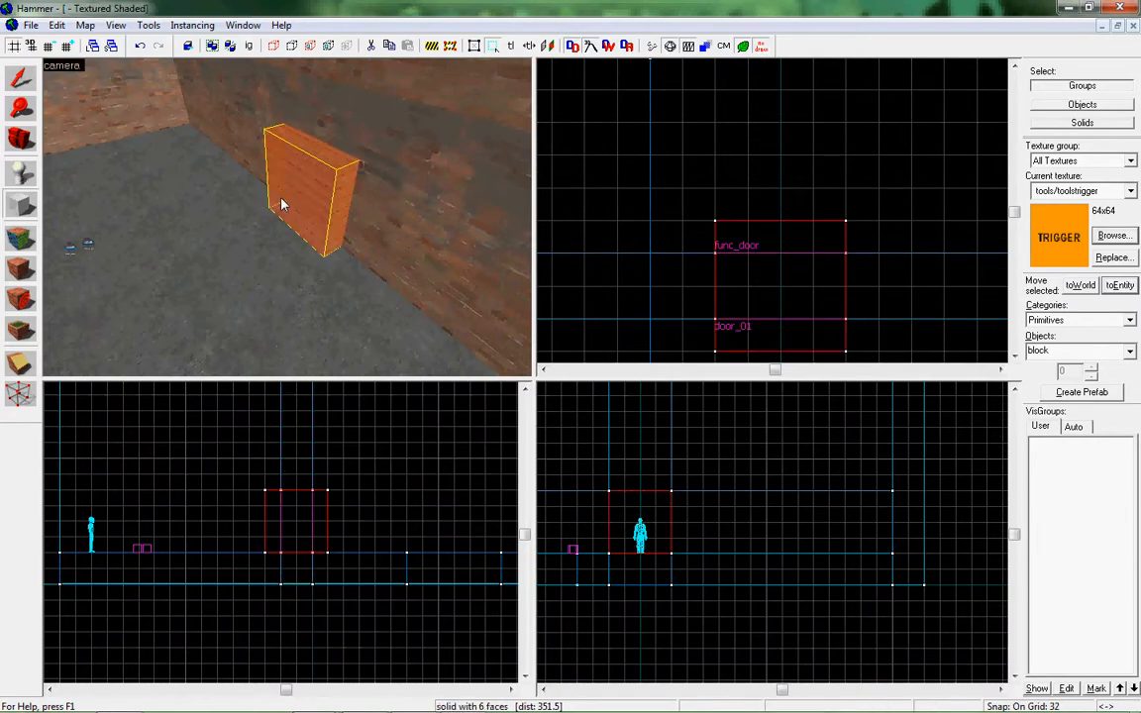
# Turn the trigger block around the door into a trigger_multiple entity and open its Filter Name setting
pyautogui.scroll(6, 289, 220)
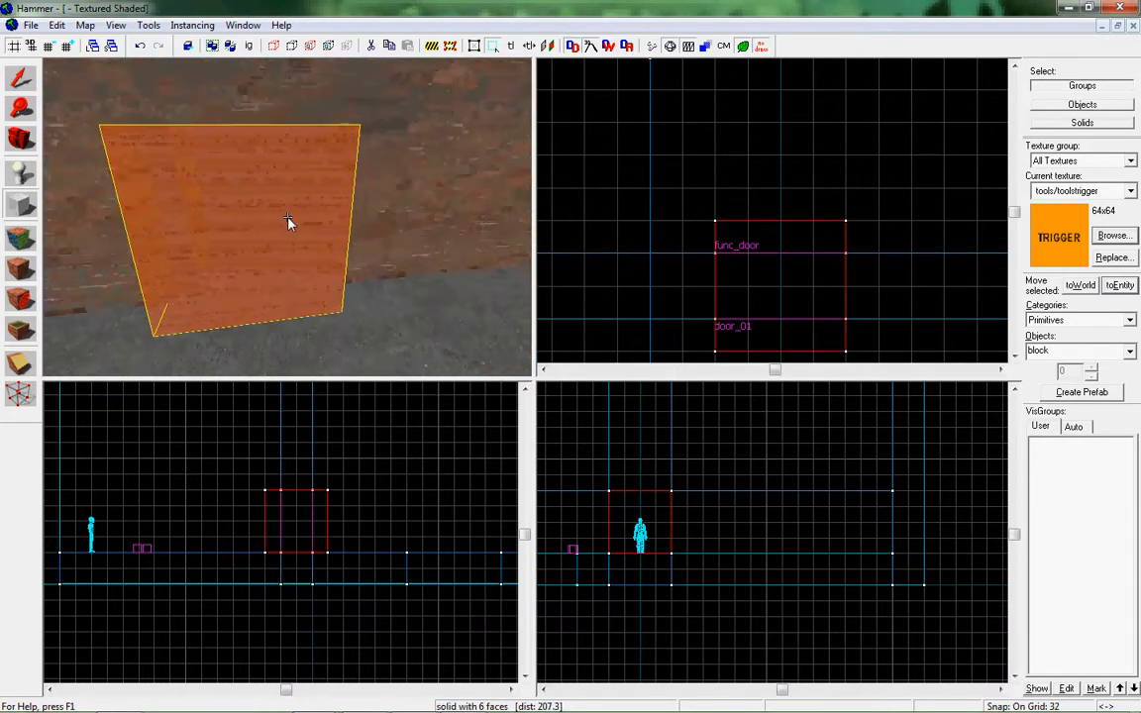
pyautogui.press('Down')
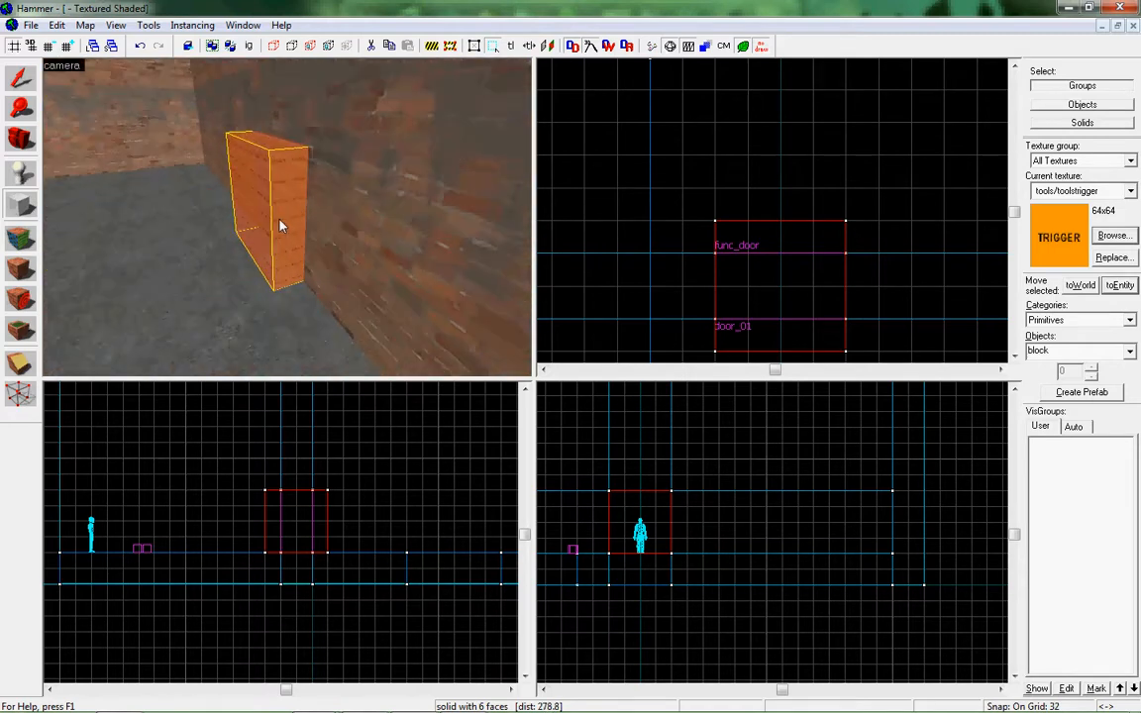
pyautogui.press('Left')
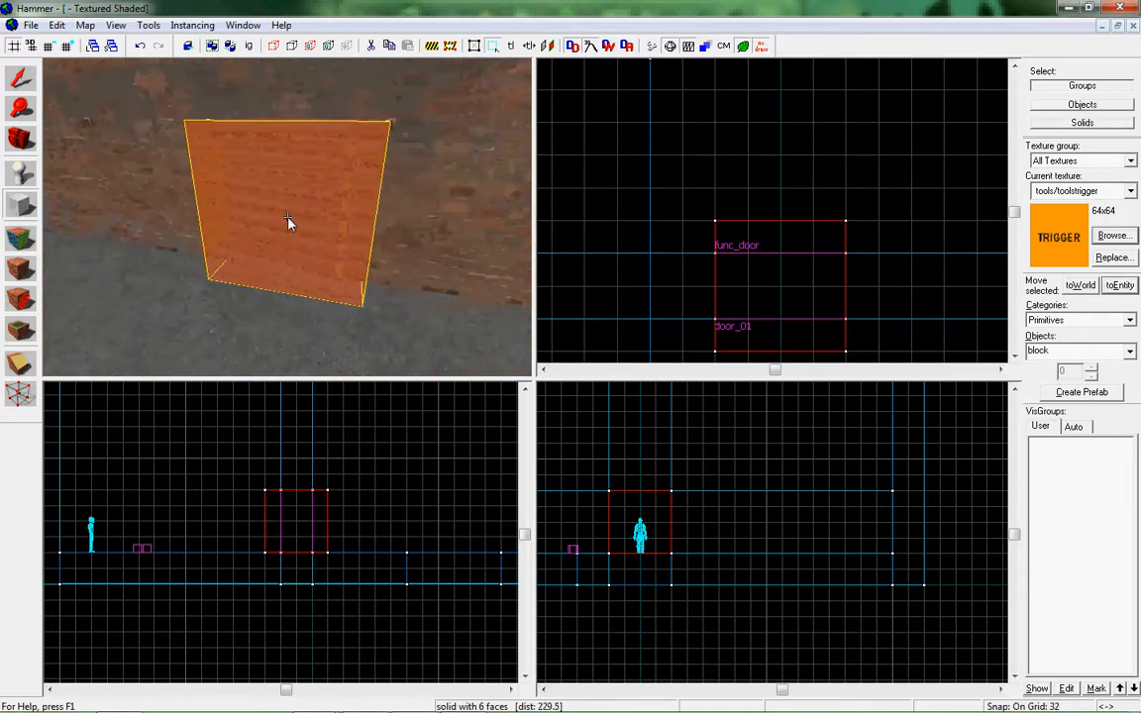
pyautogui.scroll(2, 289, 224)
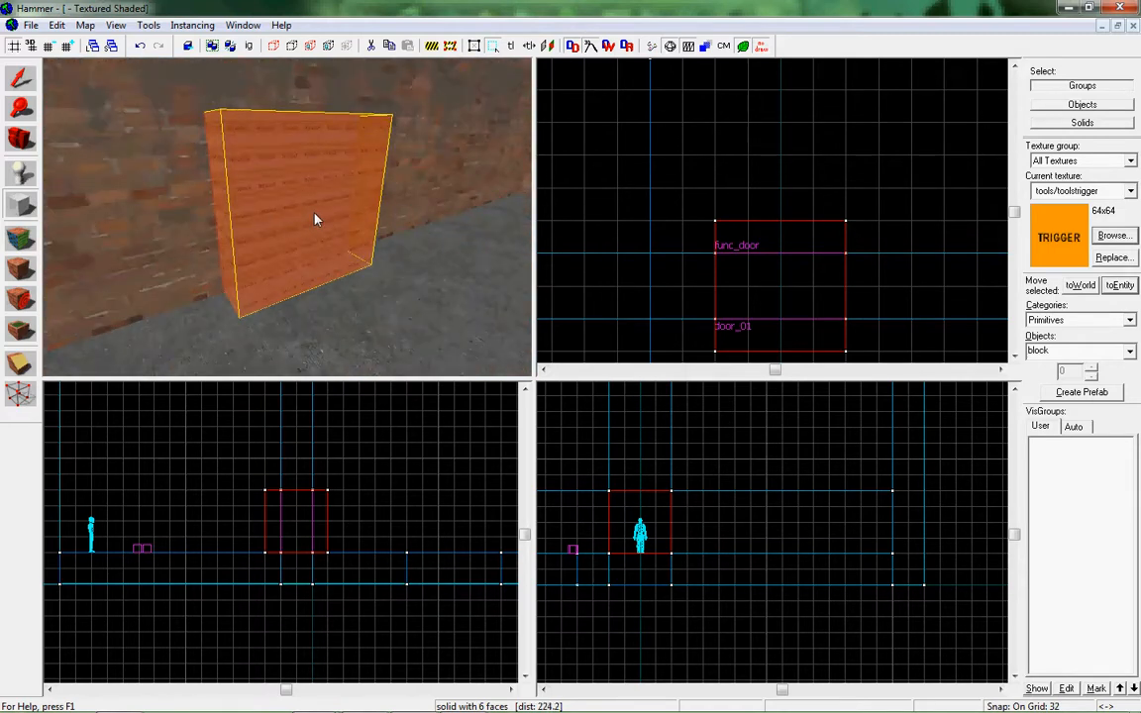
pyautogui.hotkey('shift', 's')
pyautogui.hotkey('alt', 'Return')
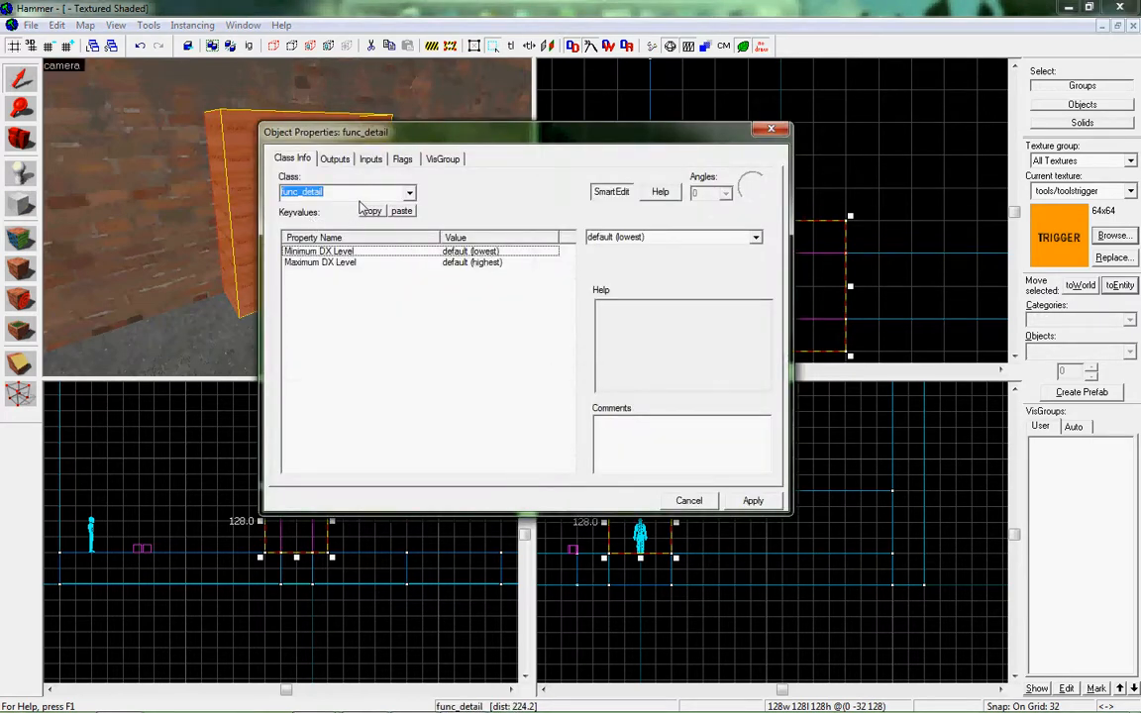
pyautogui.write('trigger_')
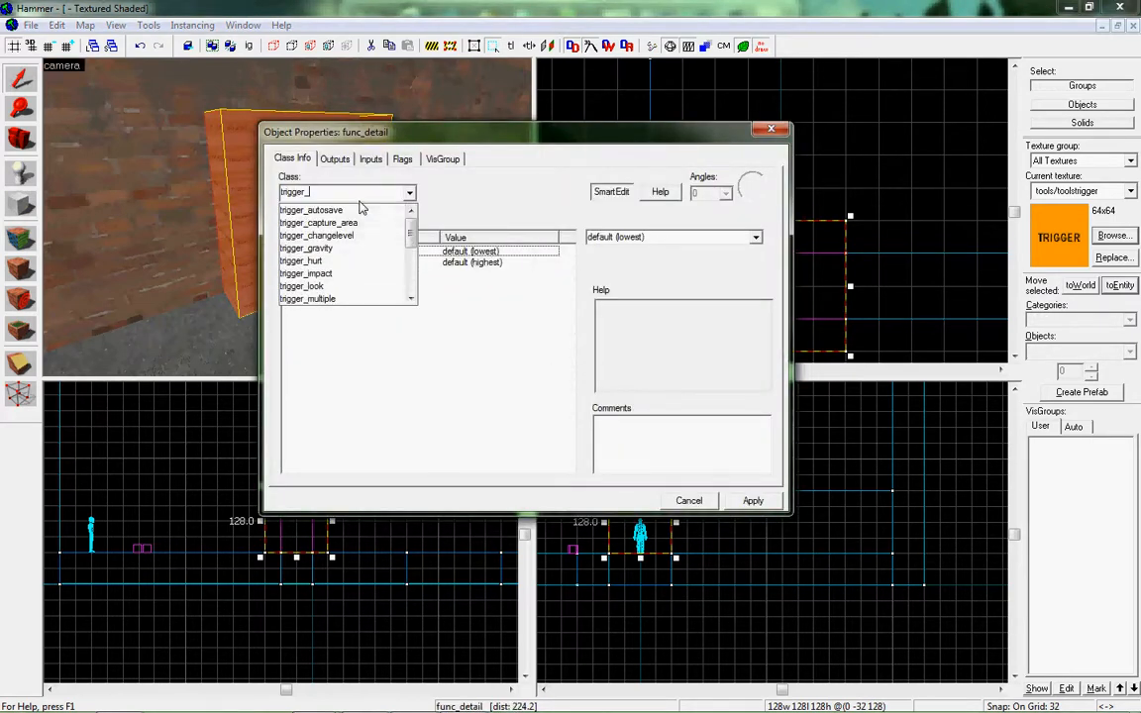
pyautogui.write('mul')
pyautogui.press('Down')
pyautogui.press('Return')
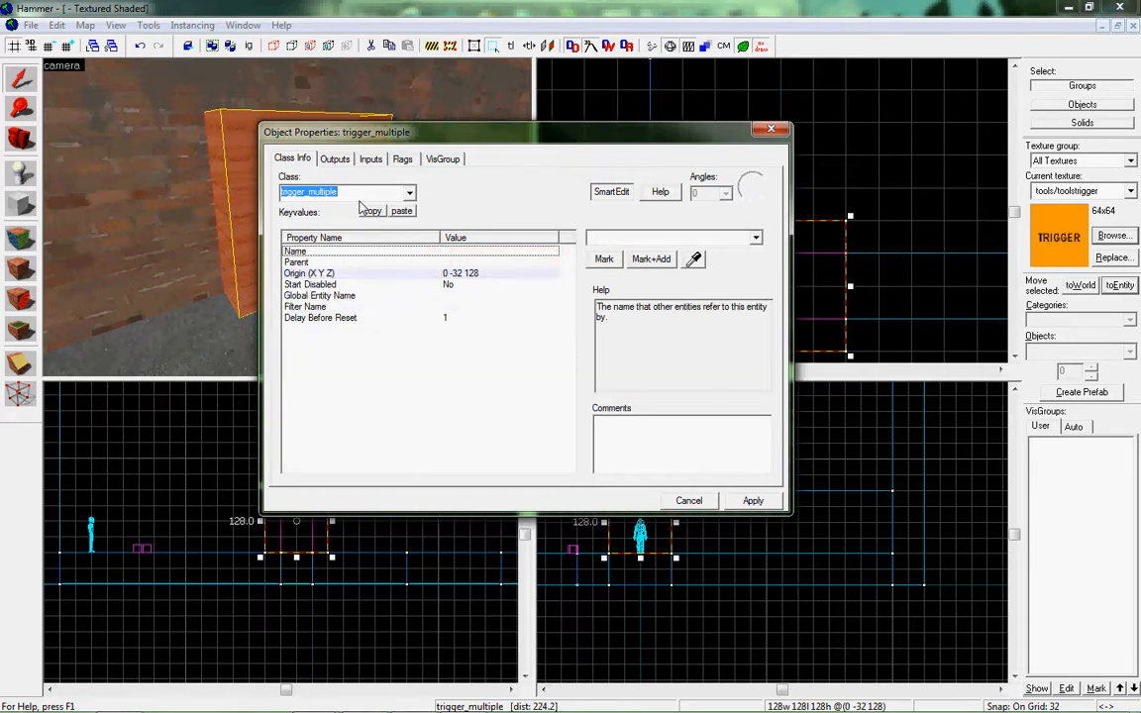
pyautogui.click(362, 306)
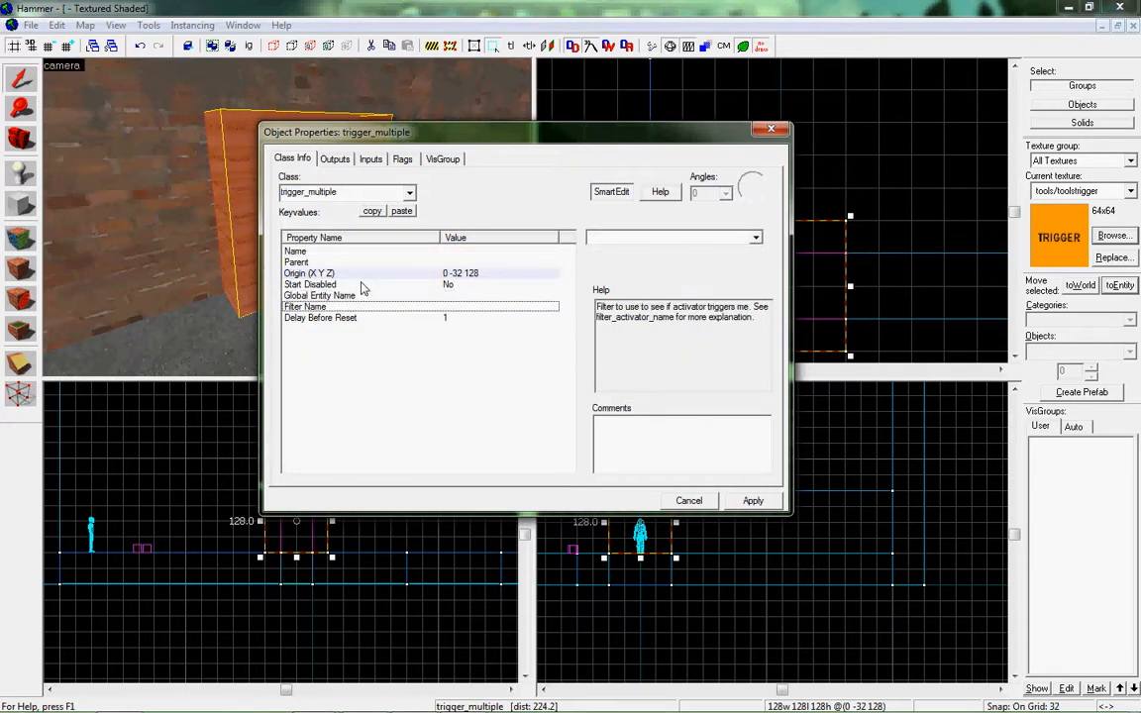
# Set the trigger_multiple's Filter Name to filter_blue
pyautogui.click(710, 232)
pyautogui.click(756, 236)
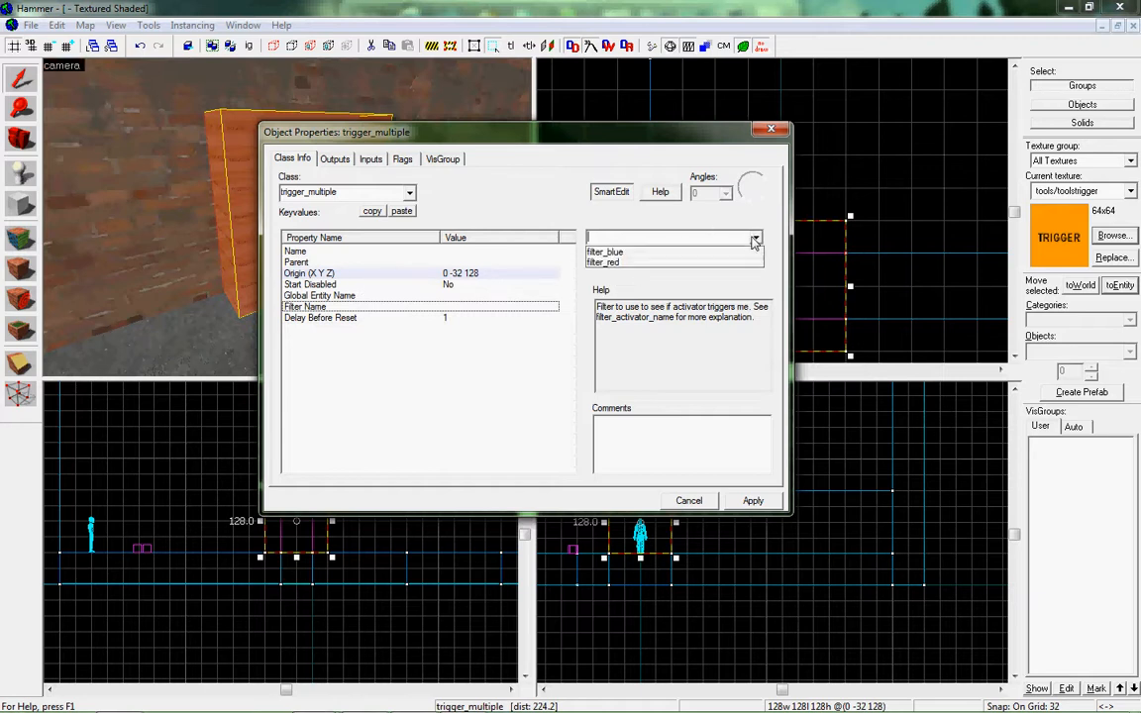
pyautogui.click(644, 253)
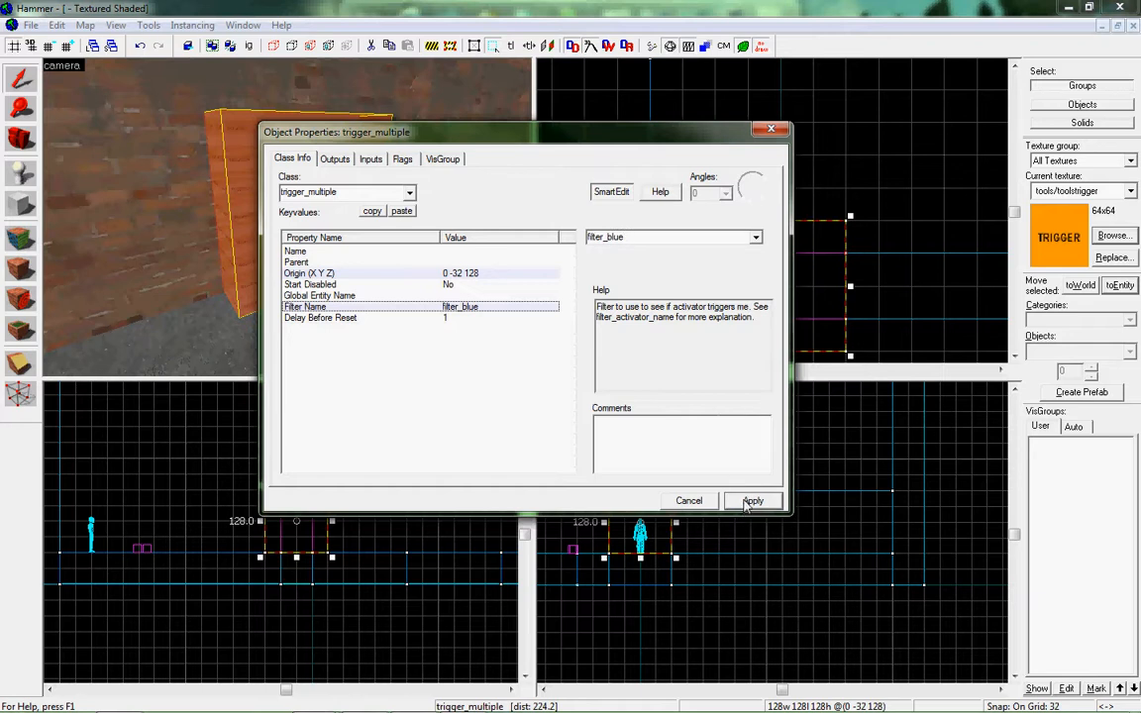
# Add an OnStartTouch output to the trigger_multiple that targets door_01 with the Open input
pyautogui.click(335, 160)
pyautogui.click(364, 466)
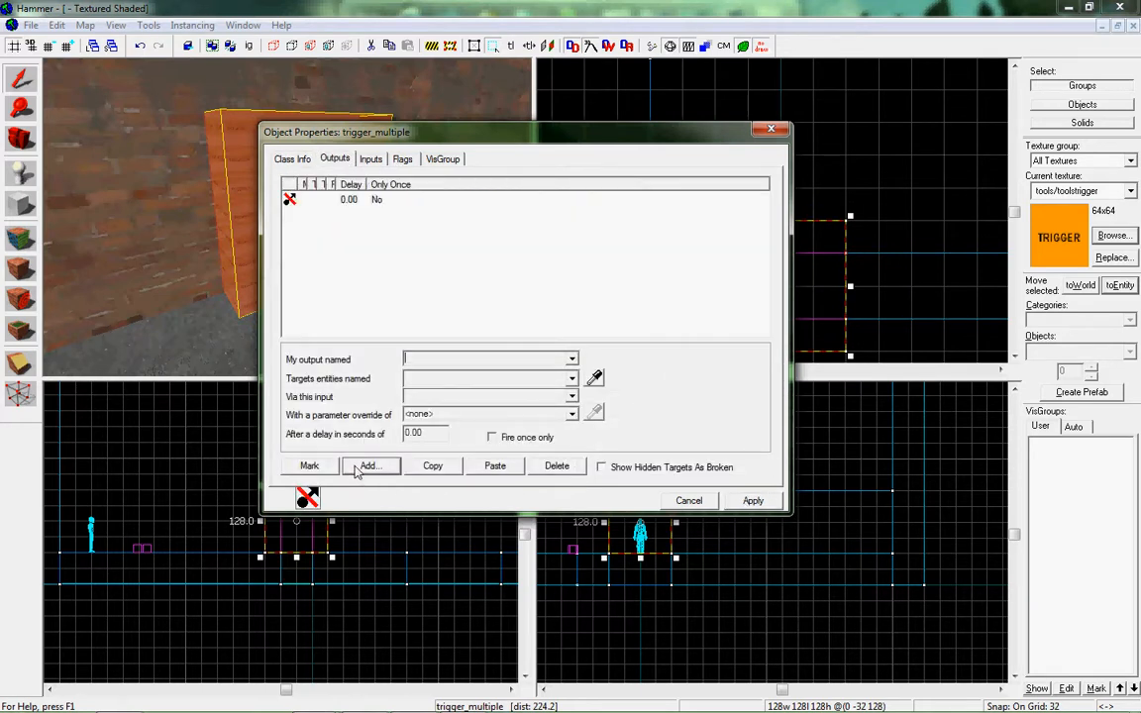
pyautogui.write('OnStartTouch')
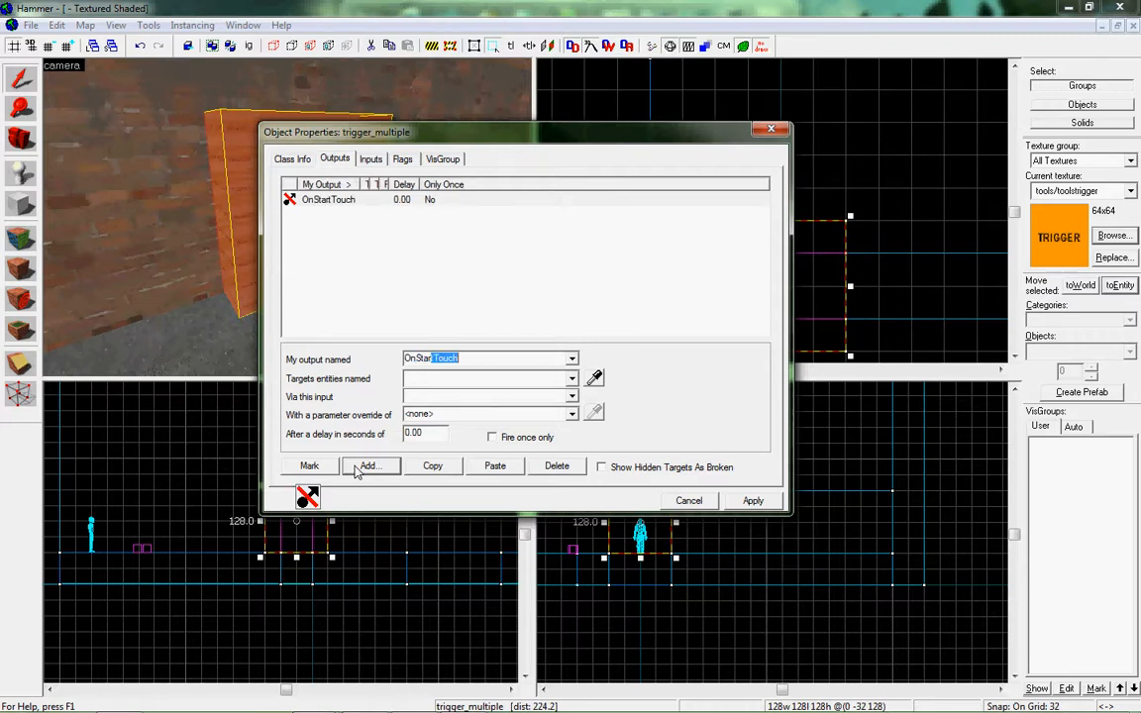
pyautogui.press('Tab')
pyautogui.write('door_01')
pyautogui.press('Tab')
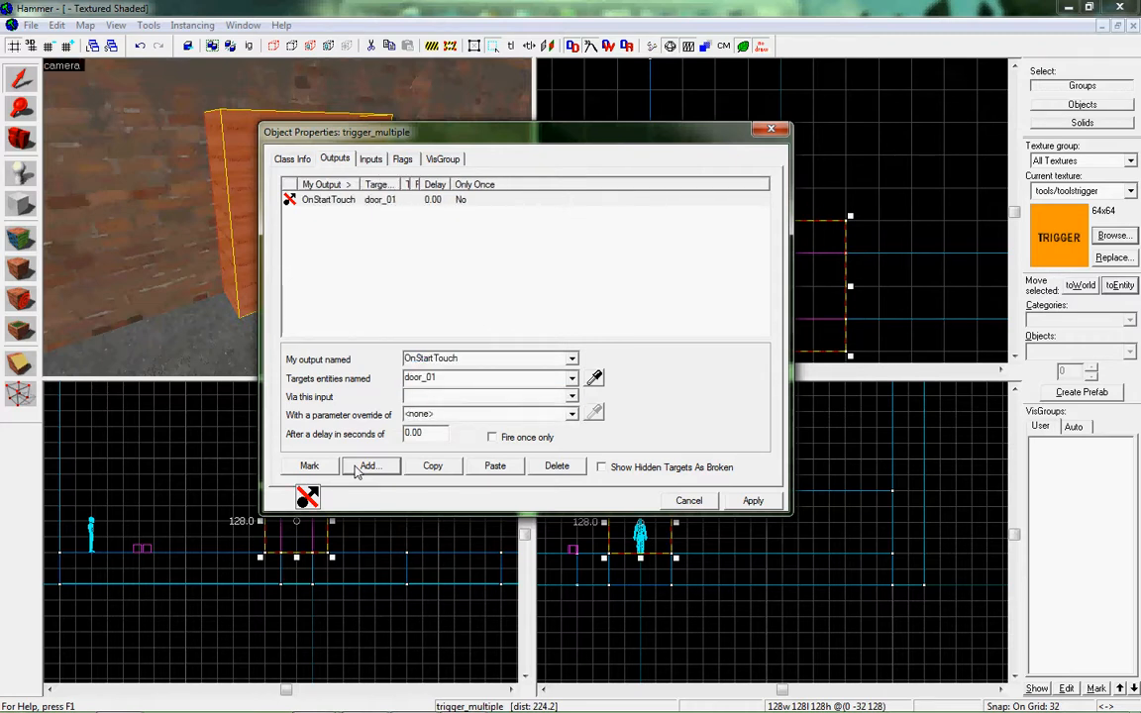
pyautogui.write('Open')
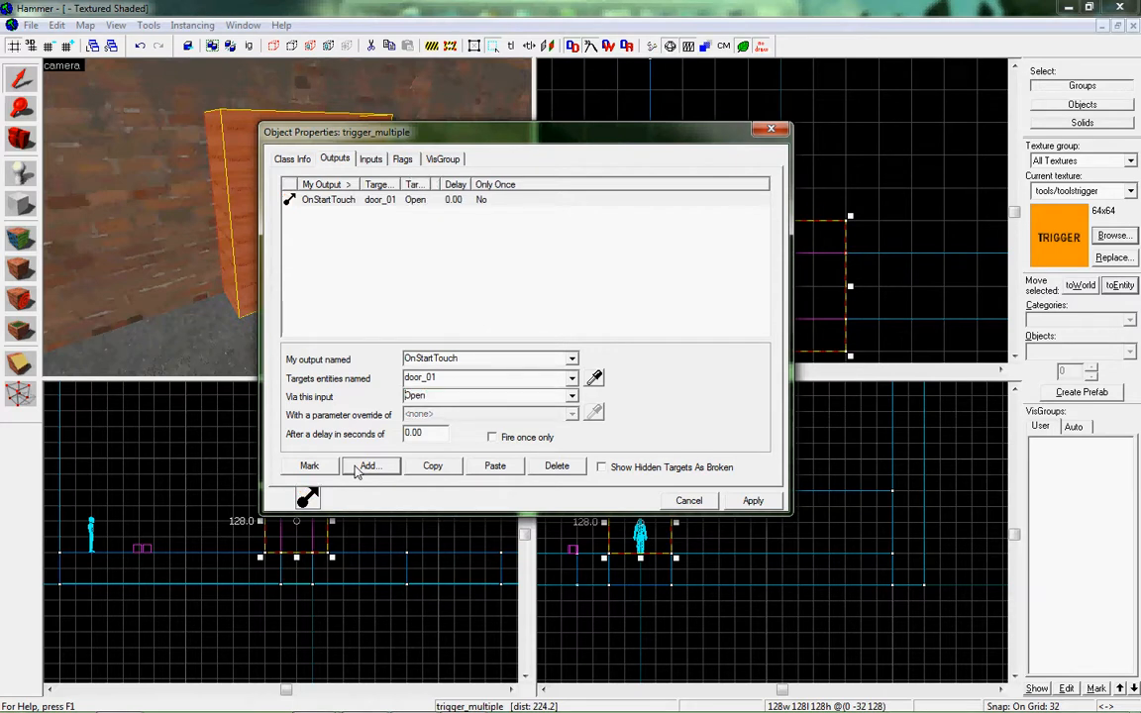
# Add an OnEndTouch output targeting door_01 with the Close input, then apply the trigger's properties and close them
pyautogui.click(365, 466)
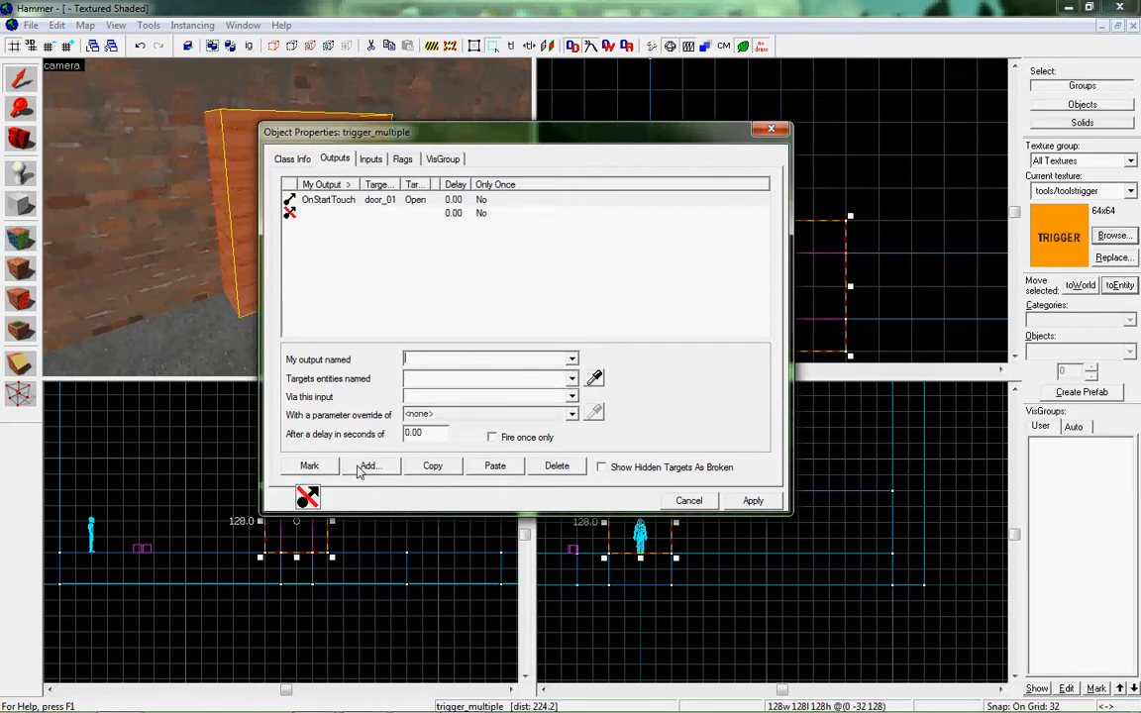
pyautogui.click(479, 364)
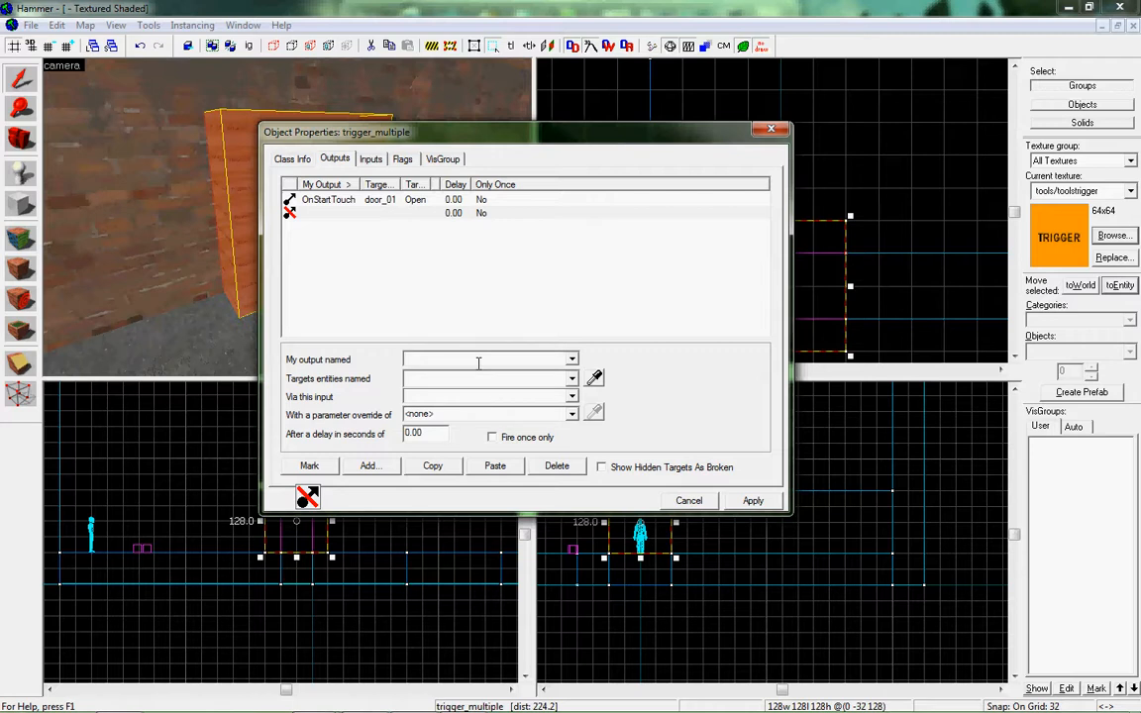
pyautogui.write('OnEndTouch')
pyautogui.press('Return')
pyautogui.press('Up')
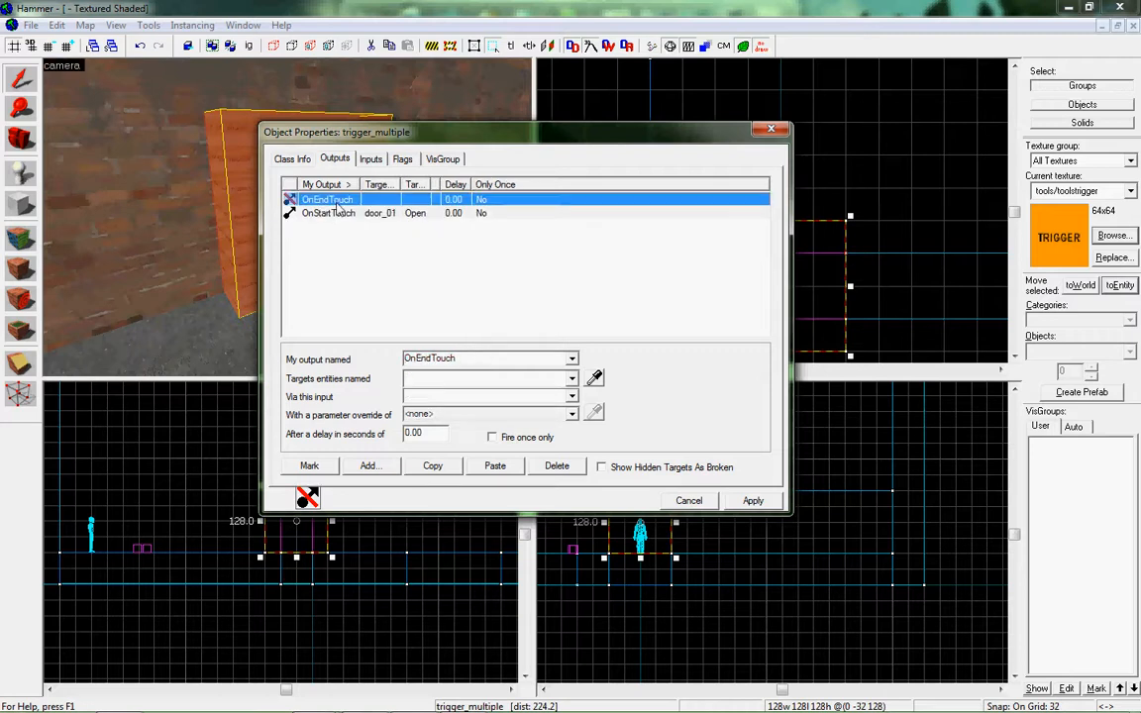
pyautogui.click(468, 378)
pyautogui.write('door_01')
pyautogui.press('Tab')
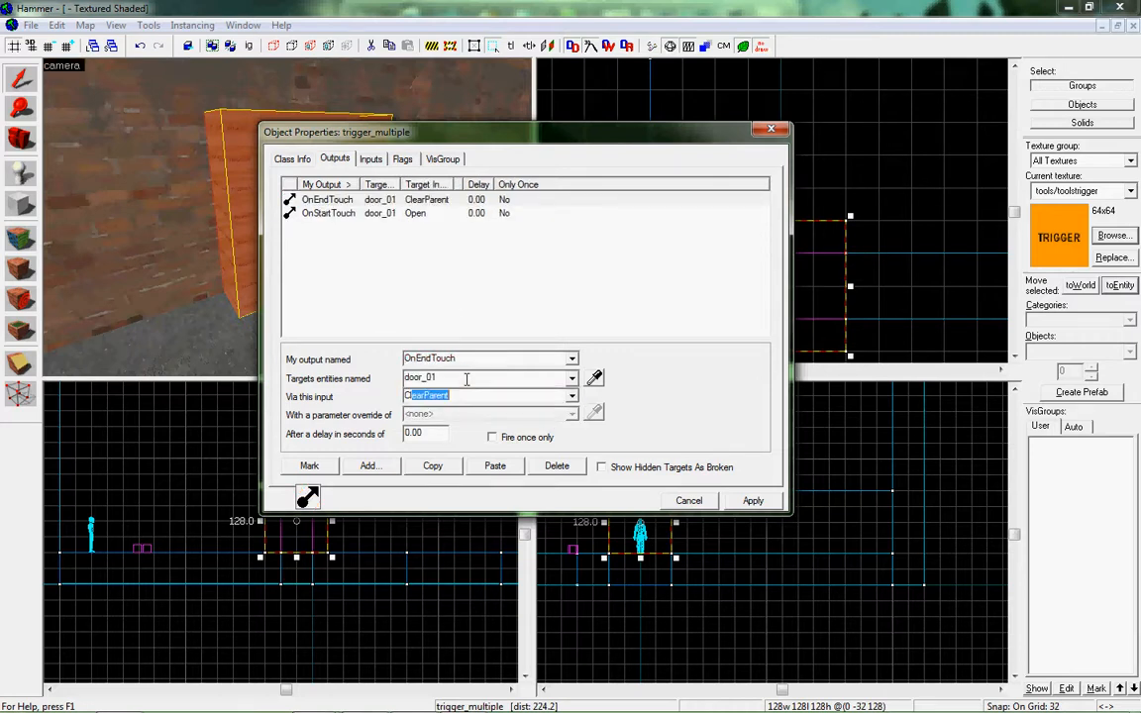
pyautogui.write('Close')
pyautogui.press('Return')
pyautogui.click(745, 500)
pyautogui.click(710, 501)
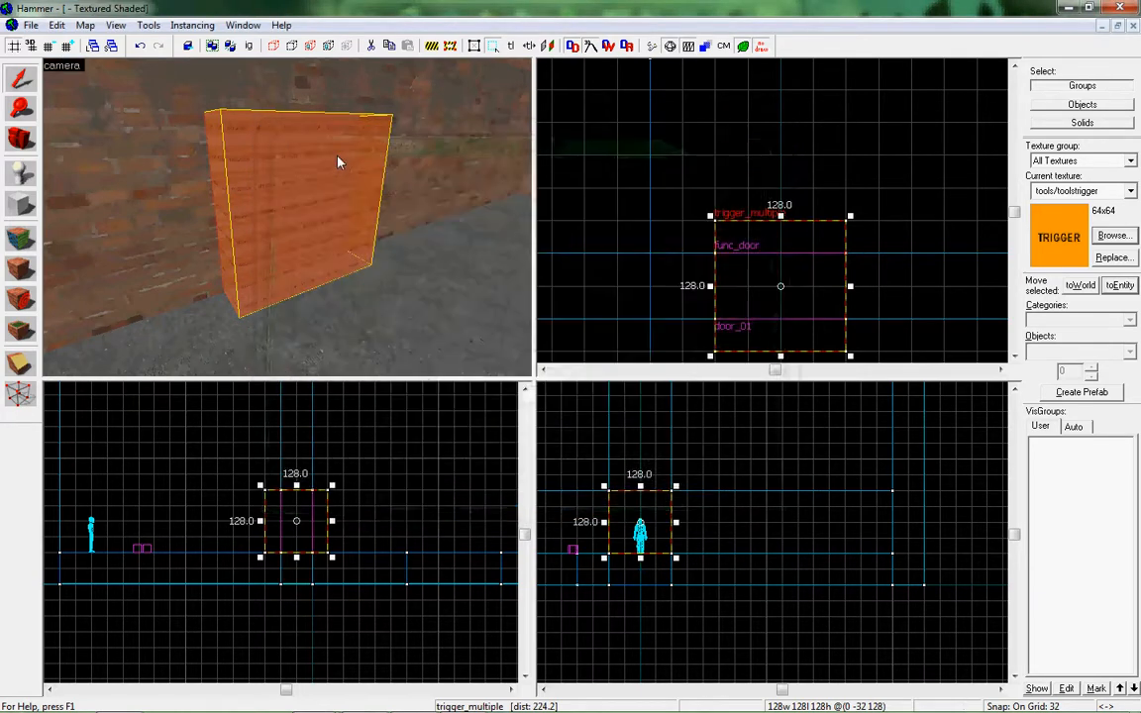
# Inspect the trigger block around the door from several angles and distances in the 3D camera view
pyautogui.press('z')
pyautogui.press('s')
pyautogui.press('d')
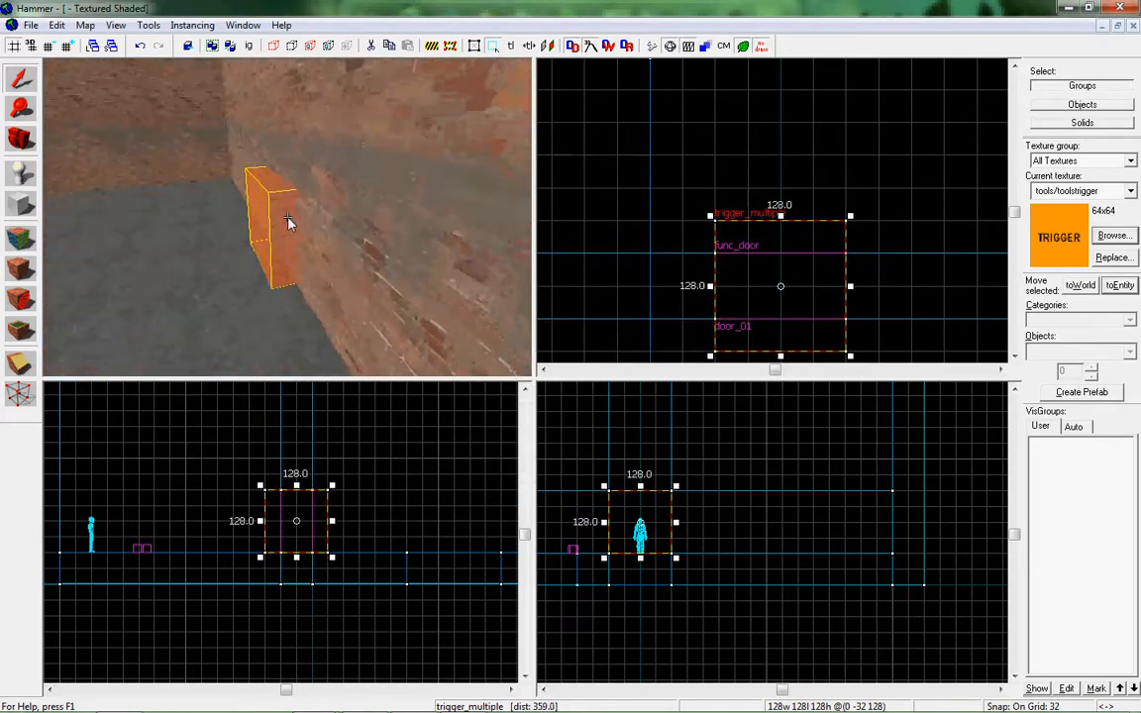
pyautogui.press('a')
pyautogui.press('d')
pyautogui.press('w')
pyautogui.press('z')
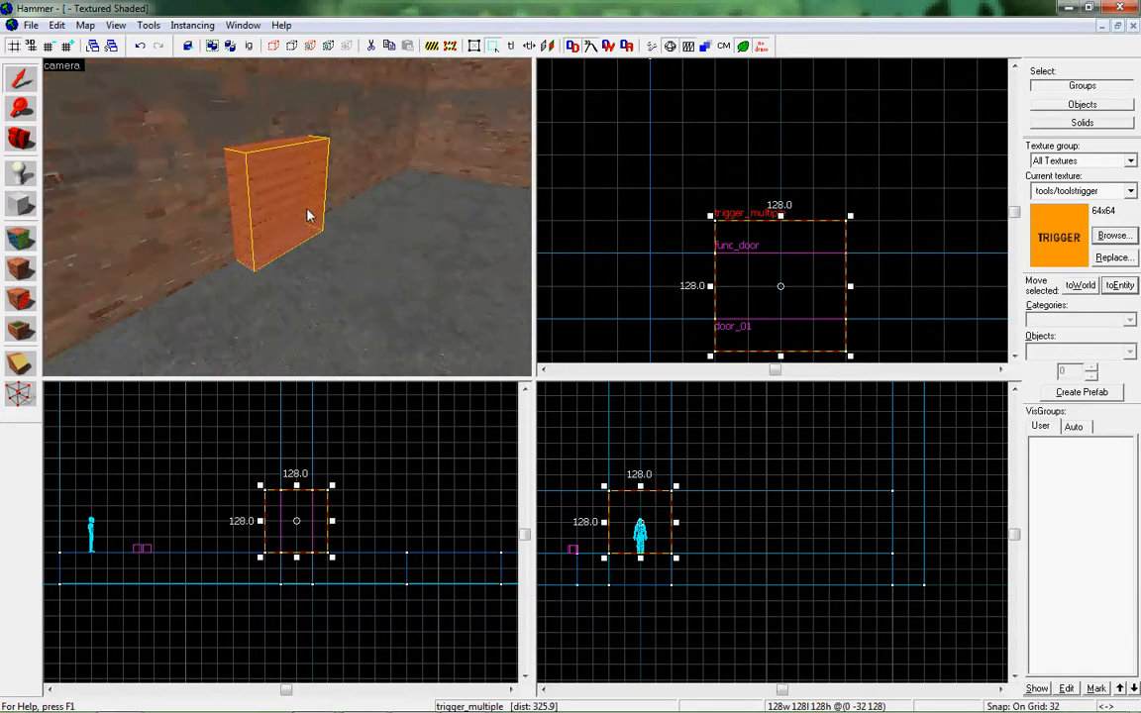
pyautogui.press('s')
pyautogui.press('w')
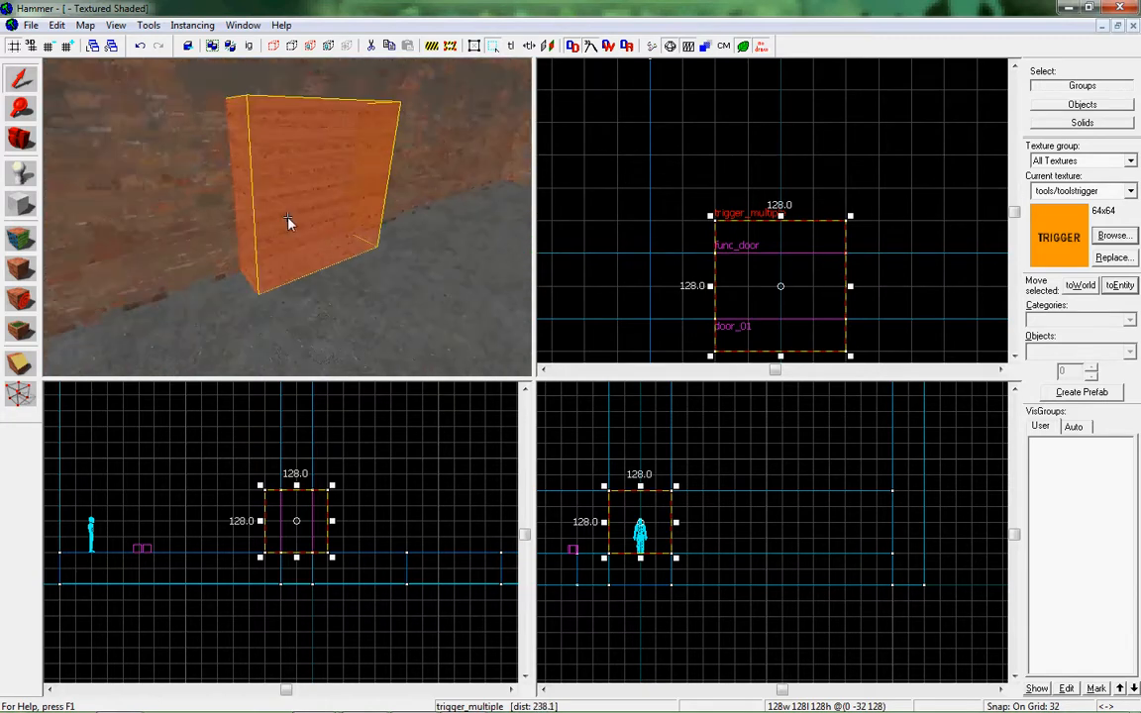
pyautogui.press('s')
pyautogui.press('z')
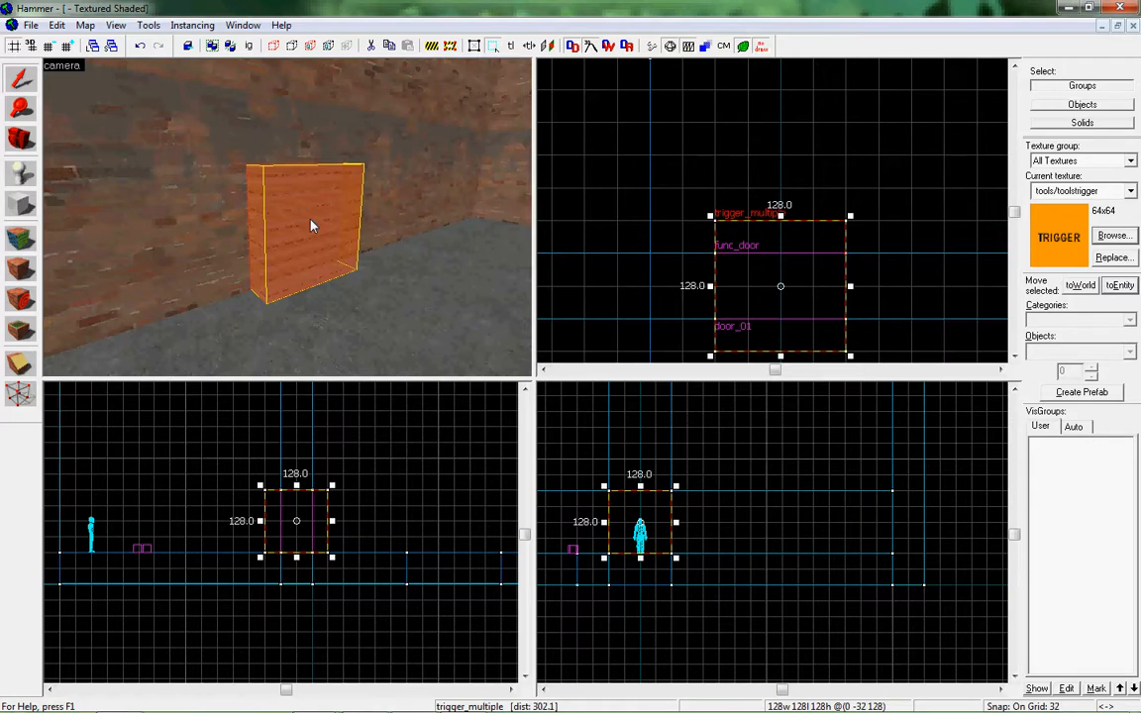
pyautogui.press('z')
pyautogui.press('s')
pyautogui.press('a')
pyautogui.press('w')
pyautogui.press('d')
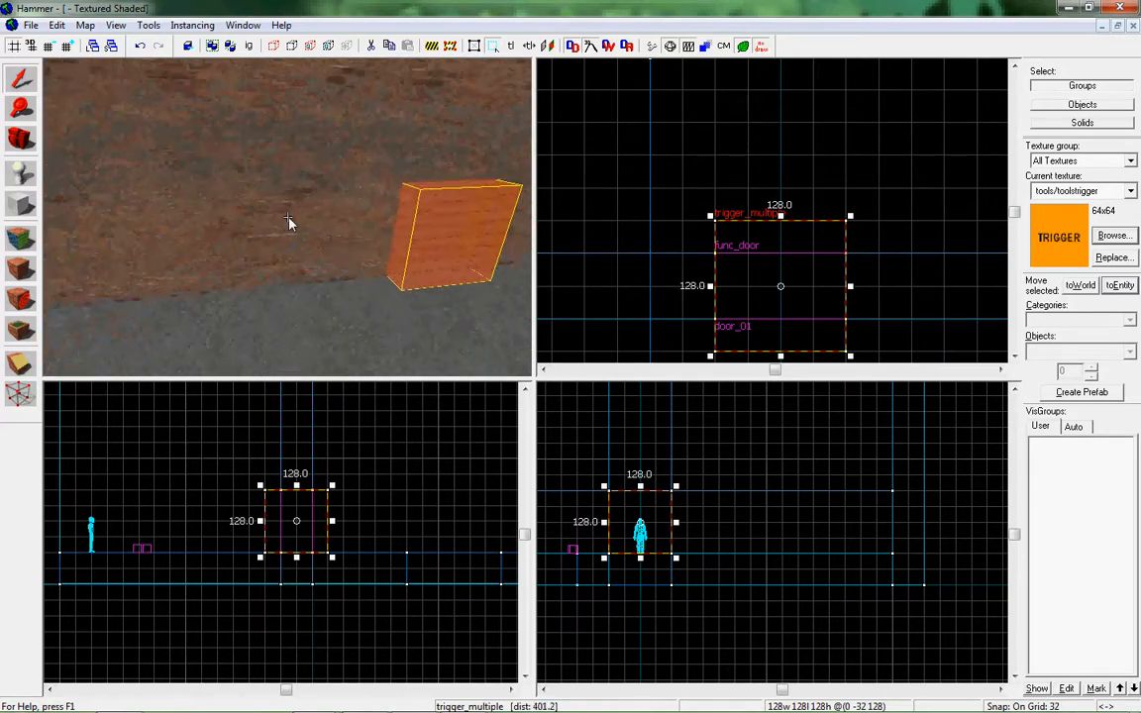